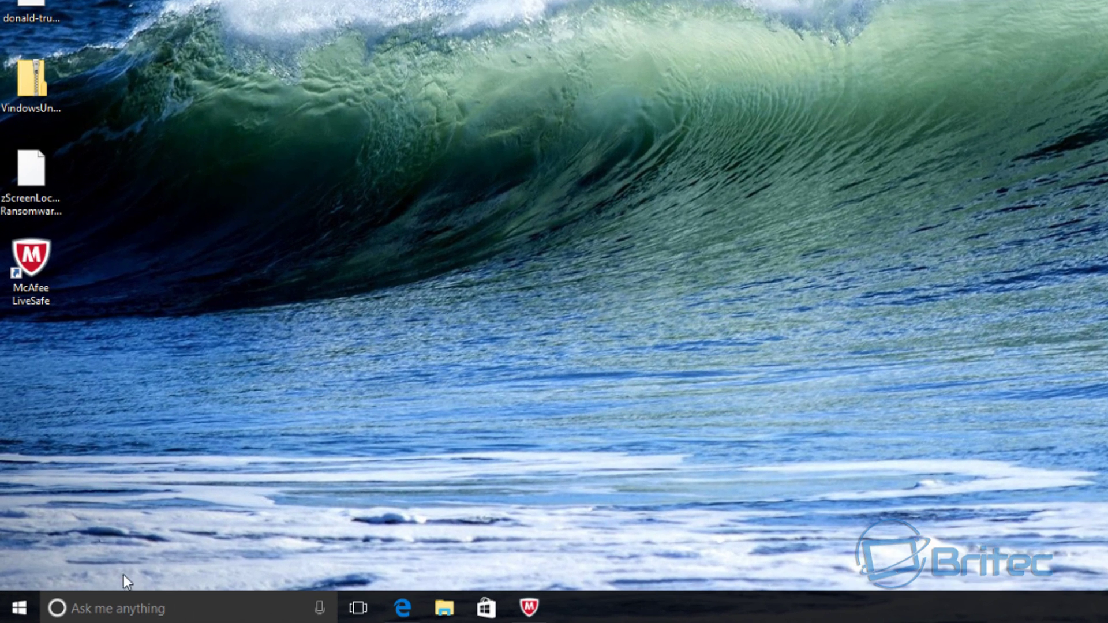
Open Control Panel's installed programs list and select McAfee LiveSafe.
{"action": "right_click", "coordinate": [19, 616]}
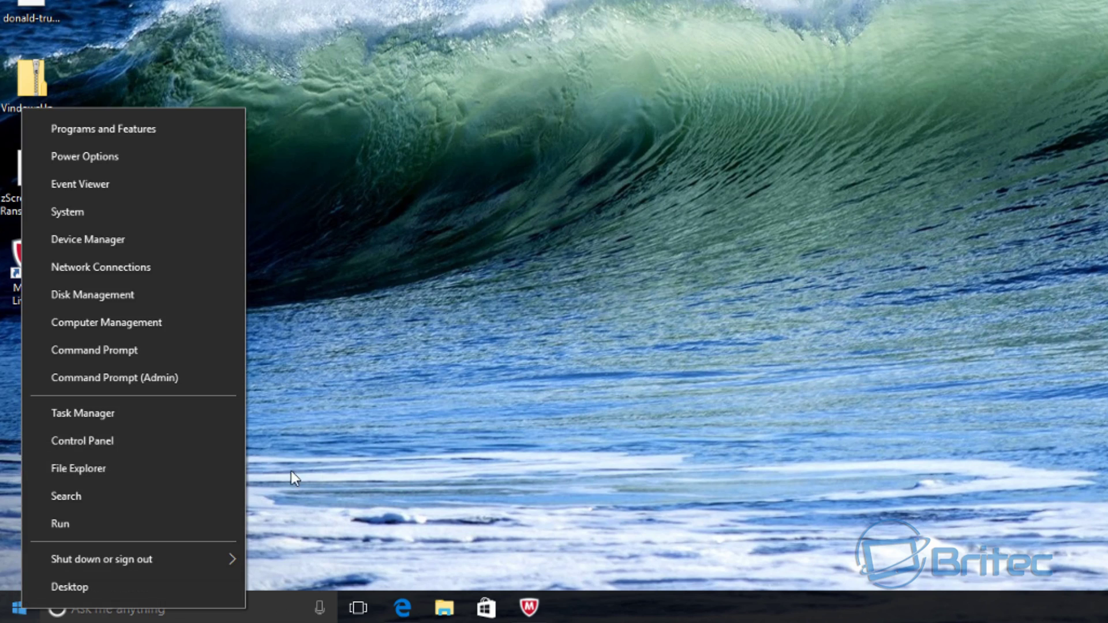
{"action": "left_click", "coordinate": [136, 447]}
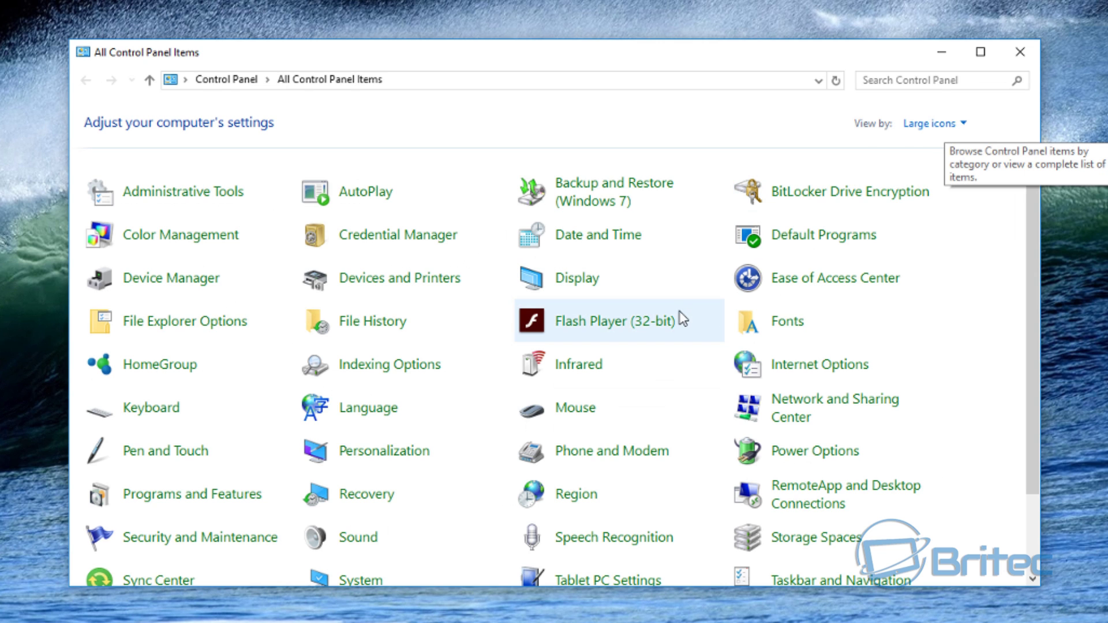
{"action": "left_click", "coordinate": [233, 498]}
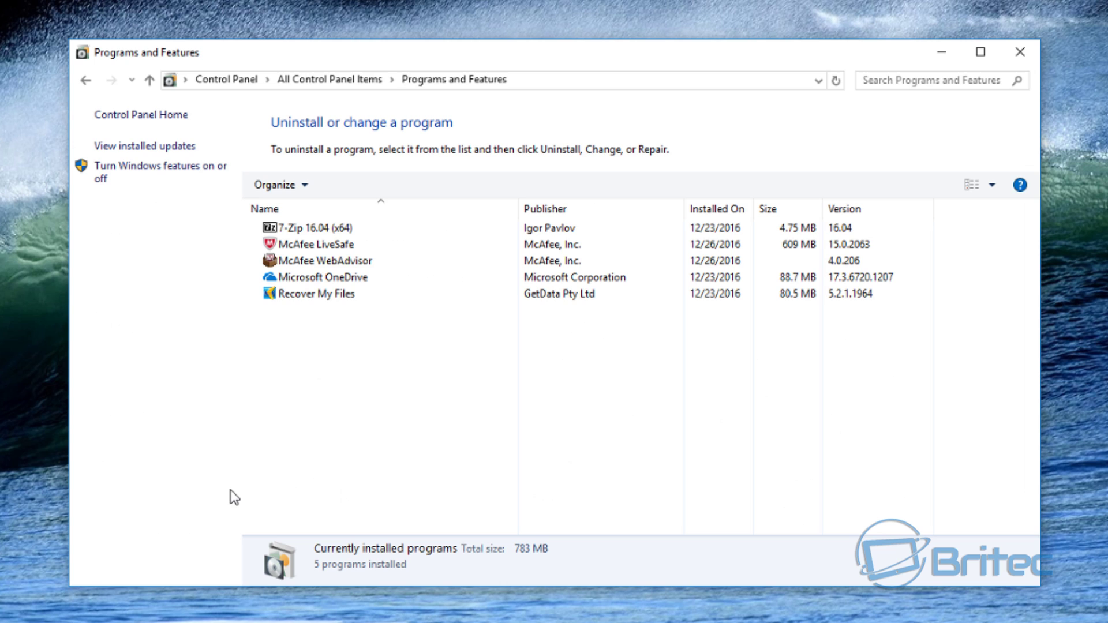
{"action": "left_click", "coordinate": [312, 244]}
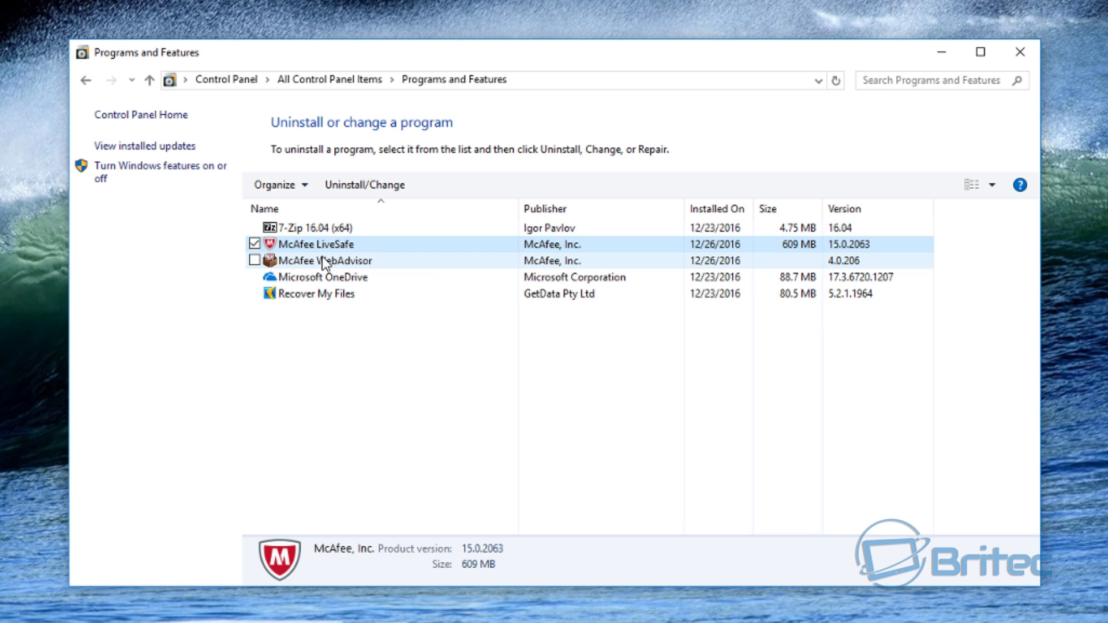
Switch Control Panel to Category view and open the Uninstall a program list.
{"action": "left_click", "coordinate": [86, 80]}
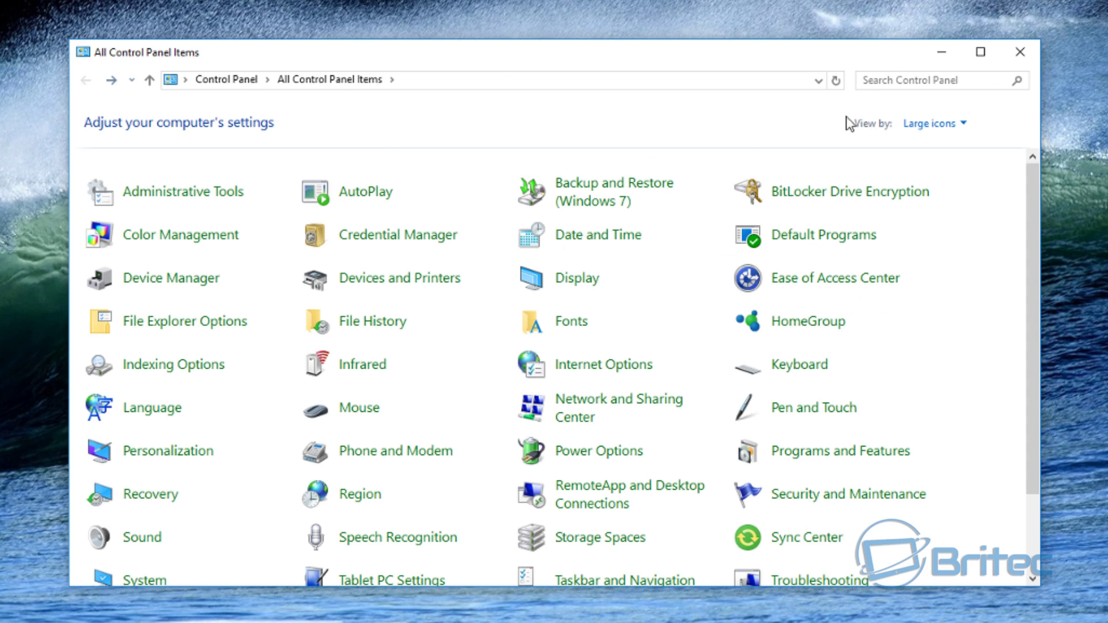
{"action": "left_click", "coordinate": [930, 123]}
{"action": "left_click", "coordinate": [941, 147]}
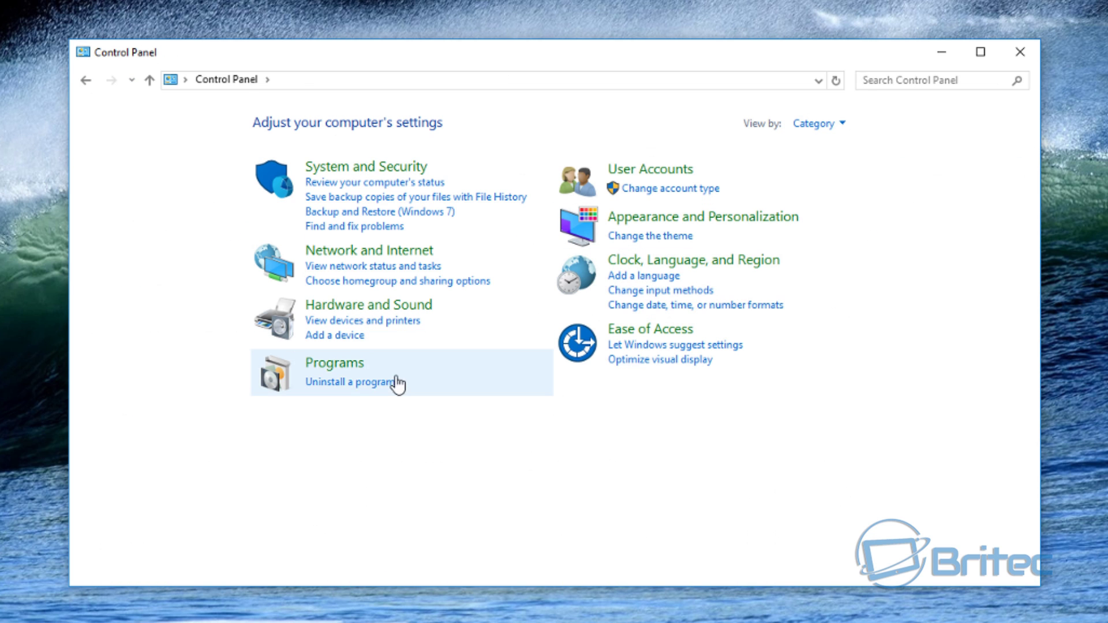
{"action": "left_click", "coordinate": [332, 384]}
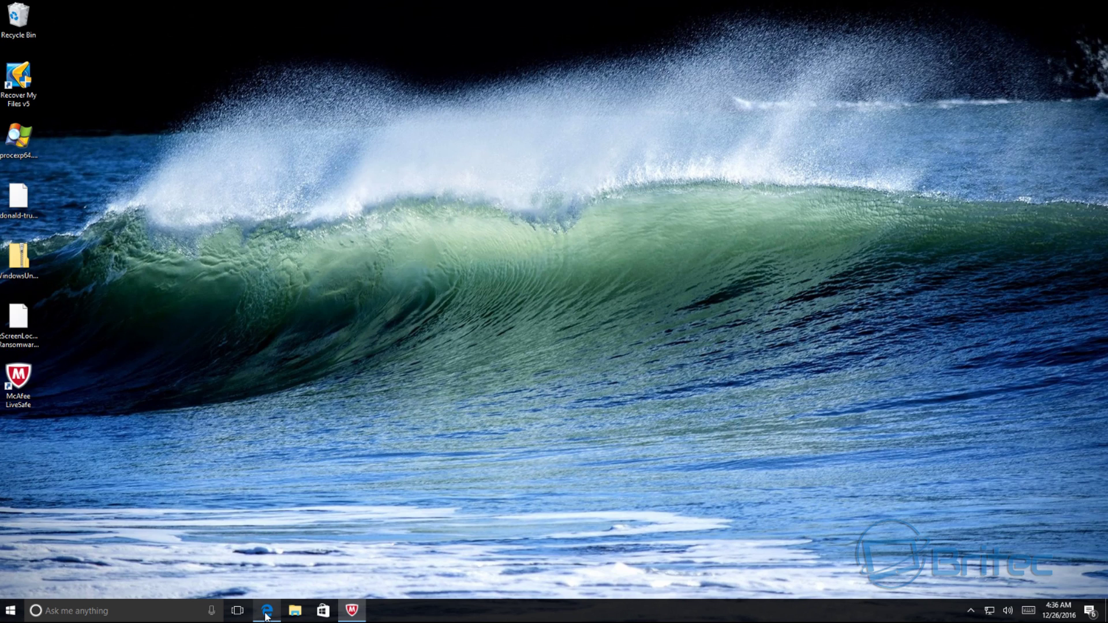
In Edge, open ESET's antivirus uninstallers article from the search results.
{"action": "left_click", "coordinate": [267, 615]}
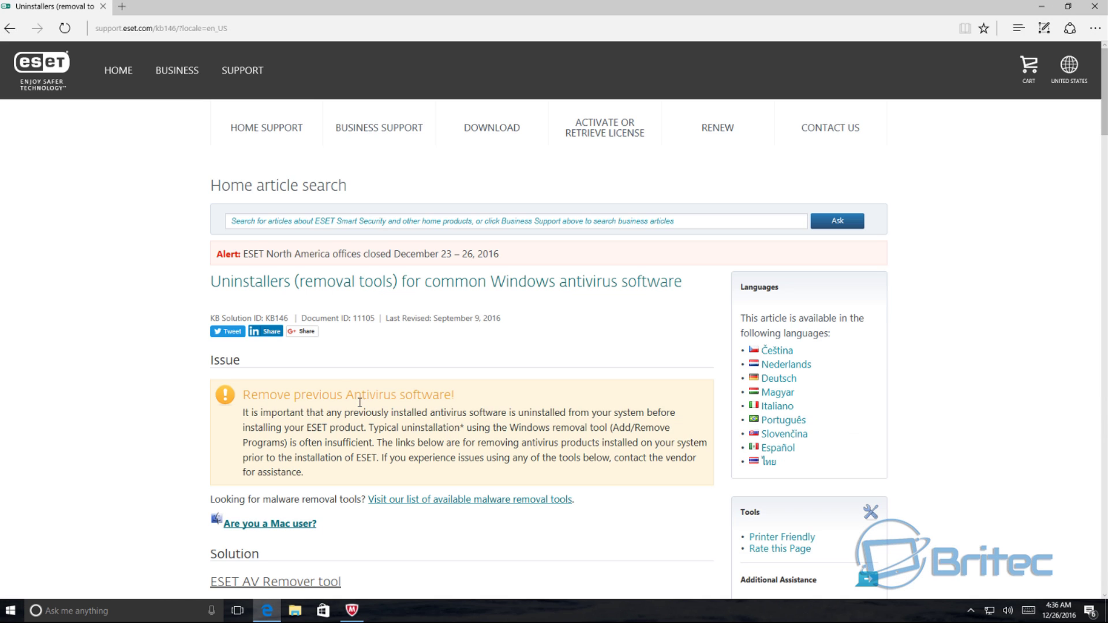
{"action": "left_click", "coordinate": [11, 29]}
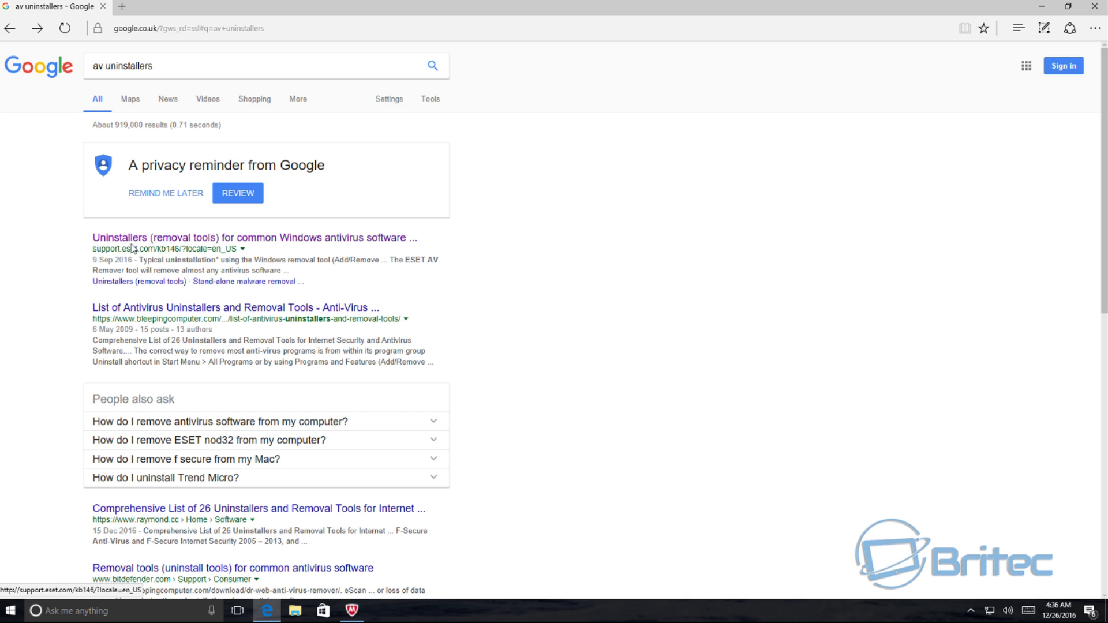
{"action": "left_click", "coordinate": [185, 245]}
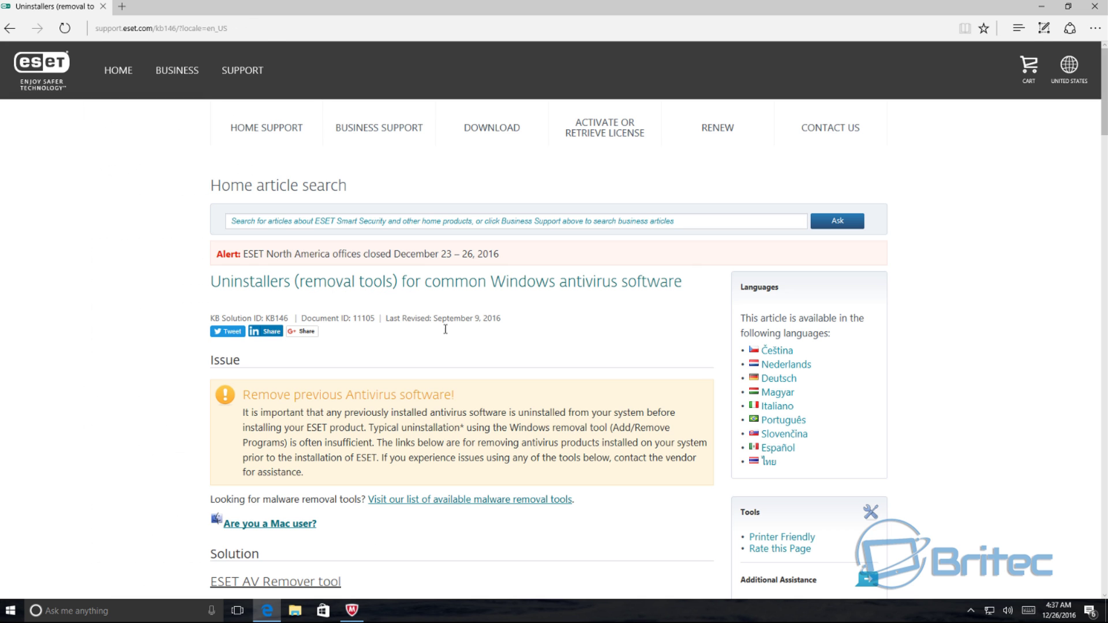
Download the McAfee removal tool MCPR.exe from the article's McAfee entry and run it.
{"action": "scroll", "coordinate": [490, 367], "scroll_direction": "down", "scroll_amount": 10}
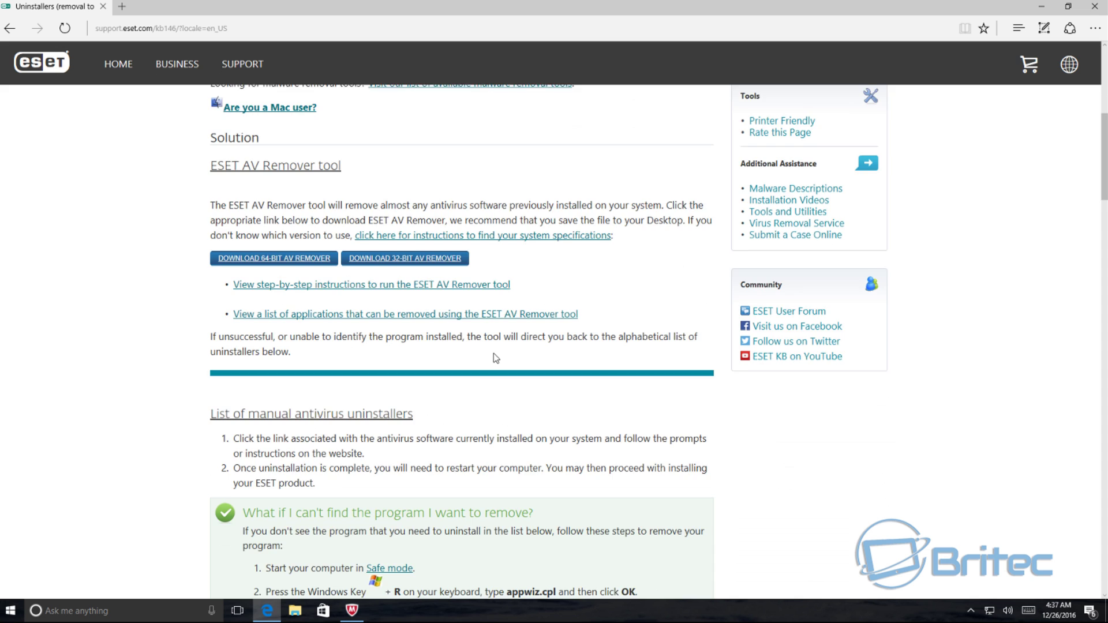
{"action": "scroll", "coordinate": [493, 358], "scroll_direction": "down", "scroll_amount": 3}
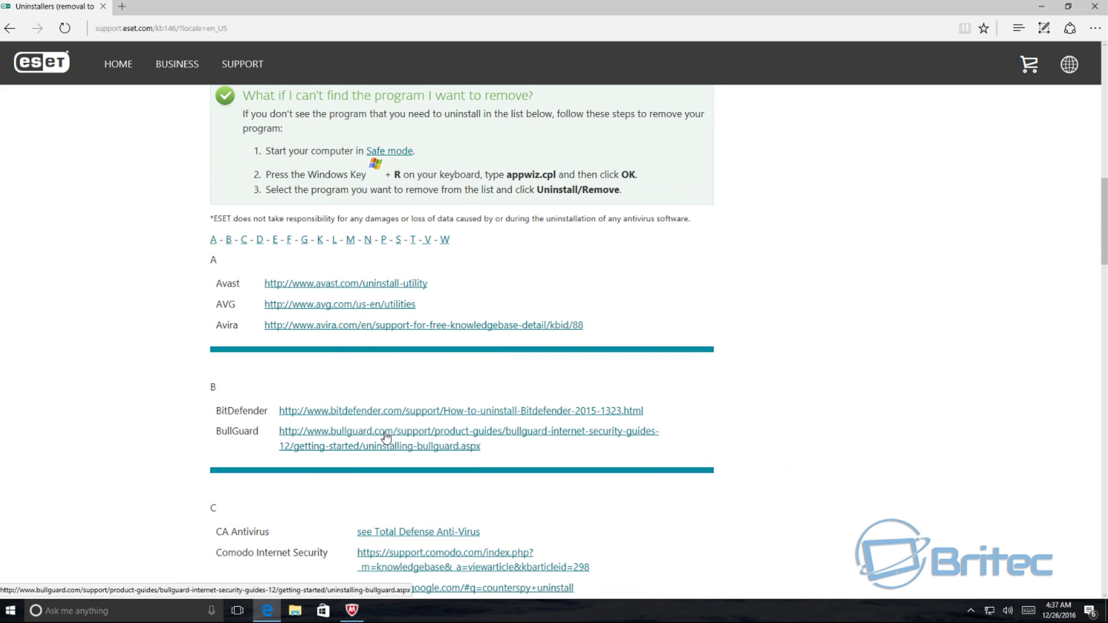
{"action": "scroll", "coordinate": [385, 437], "scroll_direction": "down", "scroll_amount": 1}
{"action": "scroll", "coordinate": [360, 384], "scroll_direction": "down", "scroll_amount": 3}
{"action": "scroll", "coordinate": [329, 409], "scroll_direction": "down", "scroll_amount": 6}
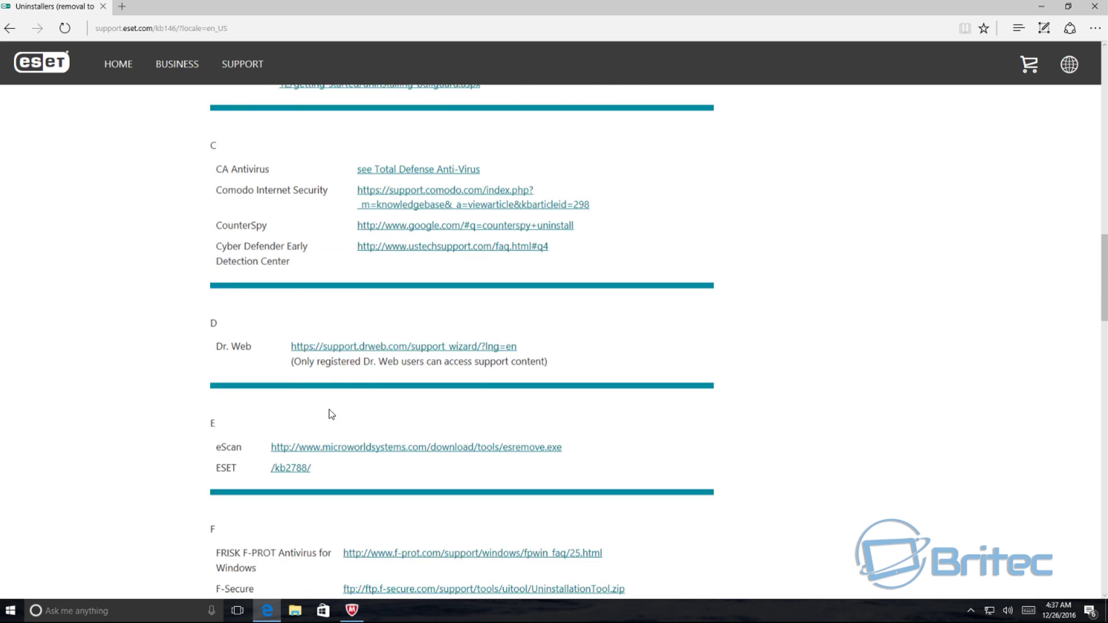
{"action": "scroll", "coordinate": [330, 414], "scroll_direction": "down", "scroll_amount": 6}
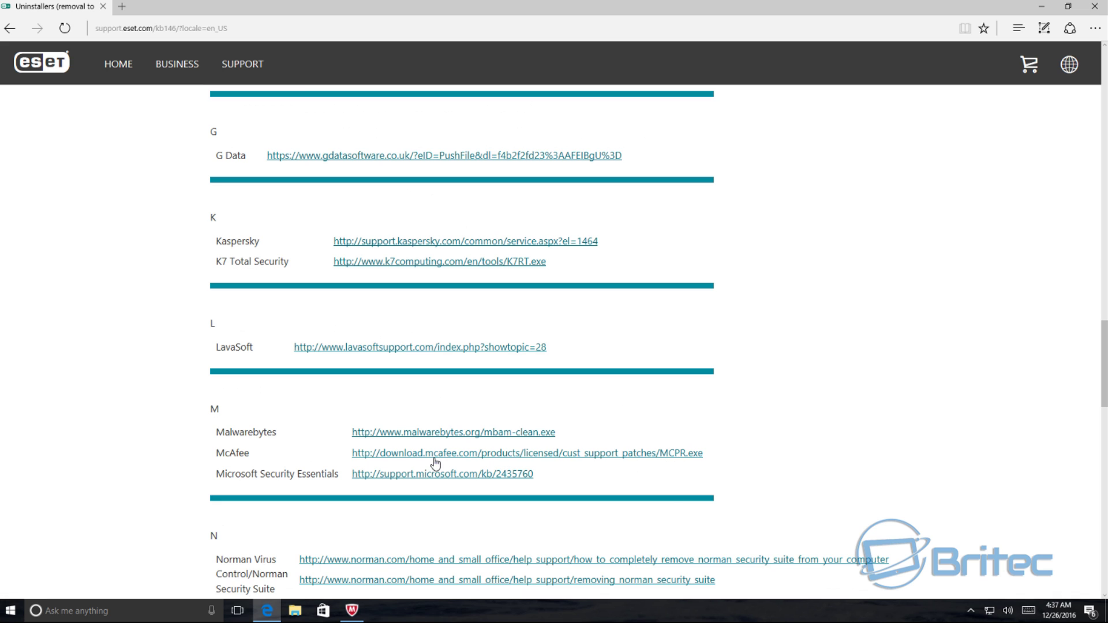
{"action": "left_click", "coordinate": [599, 454]}
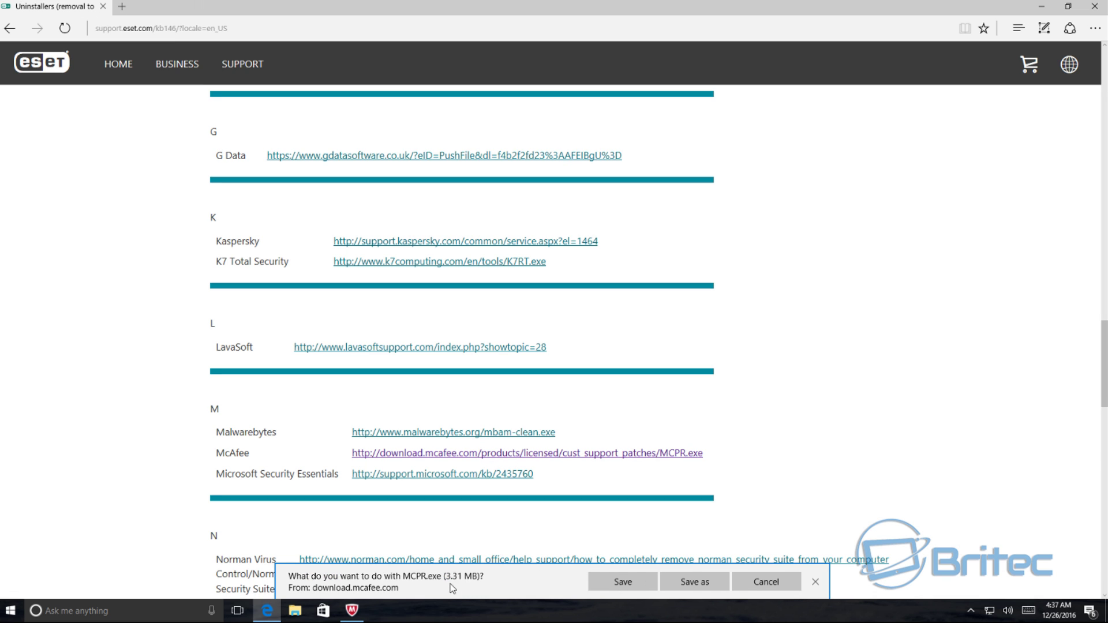
{"action": "left_click", "coordinate": [637, 583]}
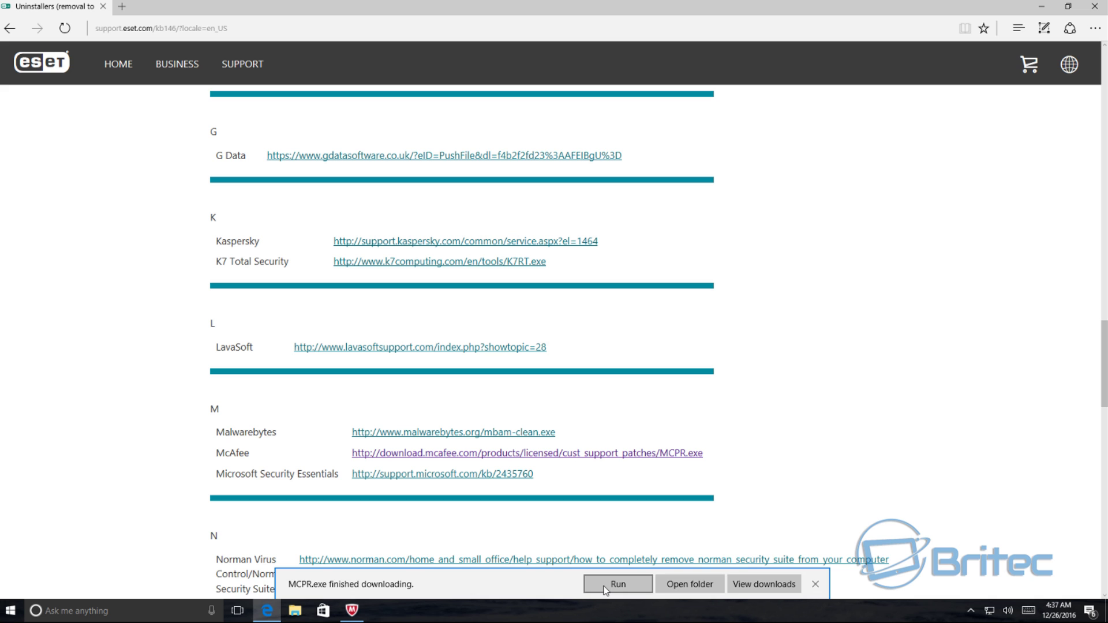
{"action": "left_click", "coordinate": [603, 584]}
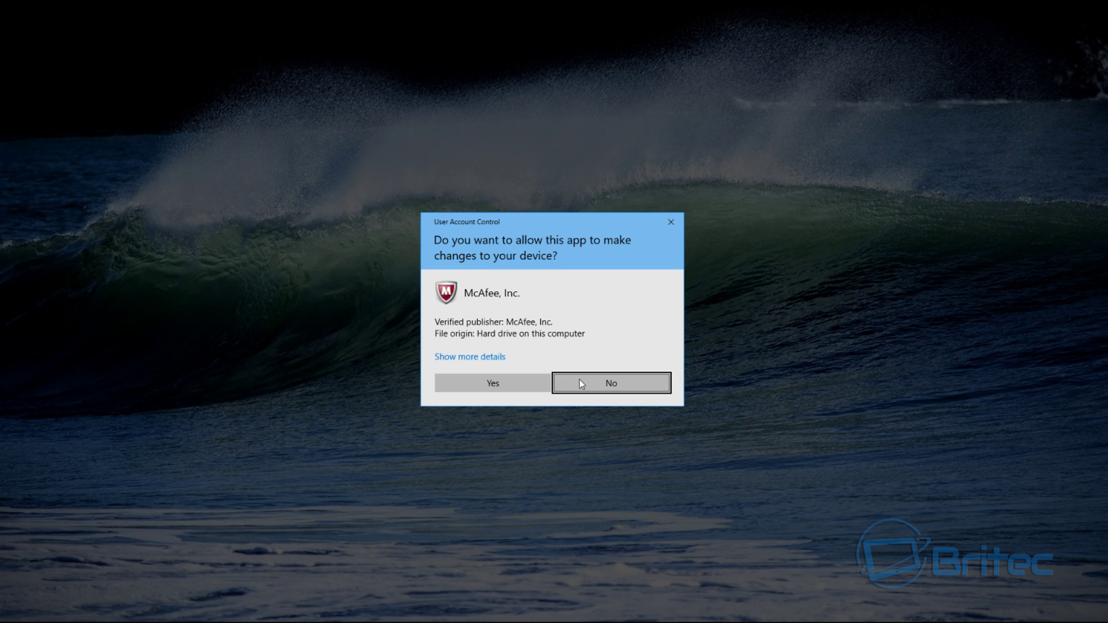
Allow the McAfee removal tool to run, center its wizard, and accept the licence agreement.
{"action": "left_click", "coordinate": [500, 386]}
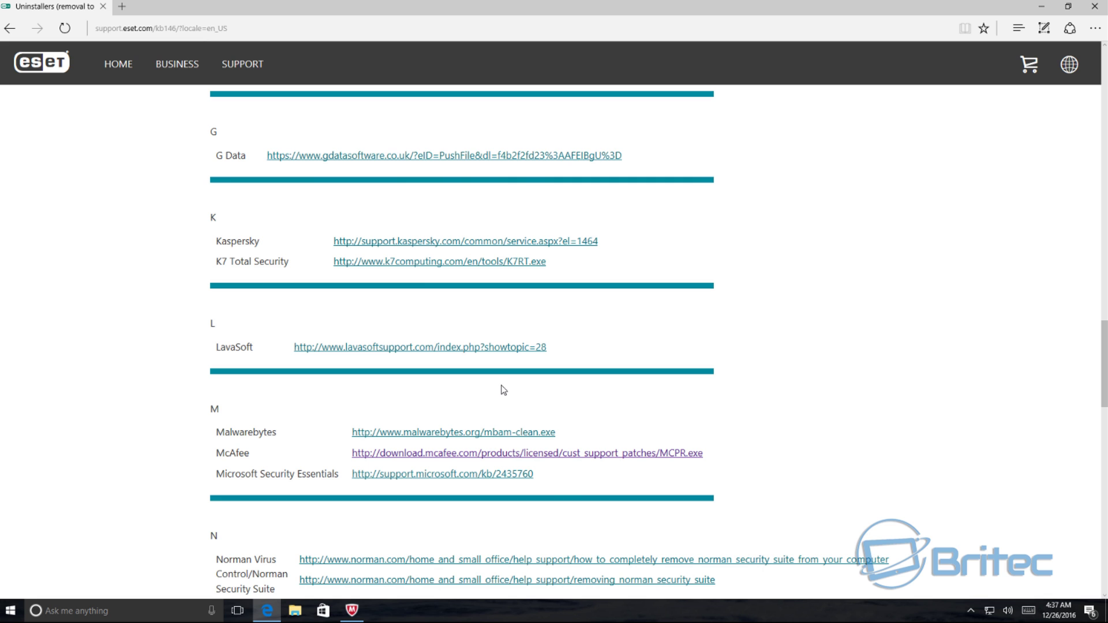
{"action": "left_click", "coordinate": [1042, 6]}
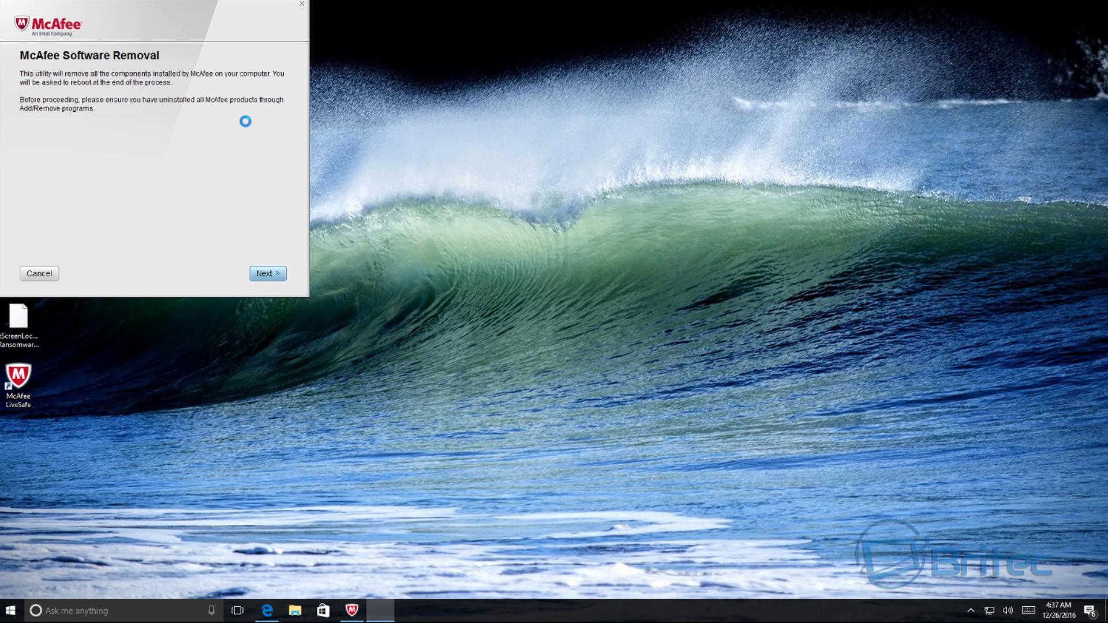
{"action": "left_click_drag", "start_coordinate": [213, 75], "coordinate": [529, 153]}
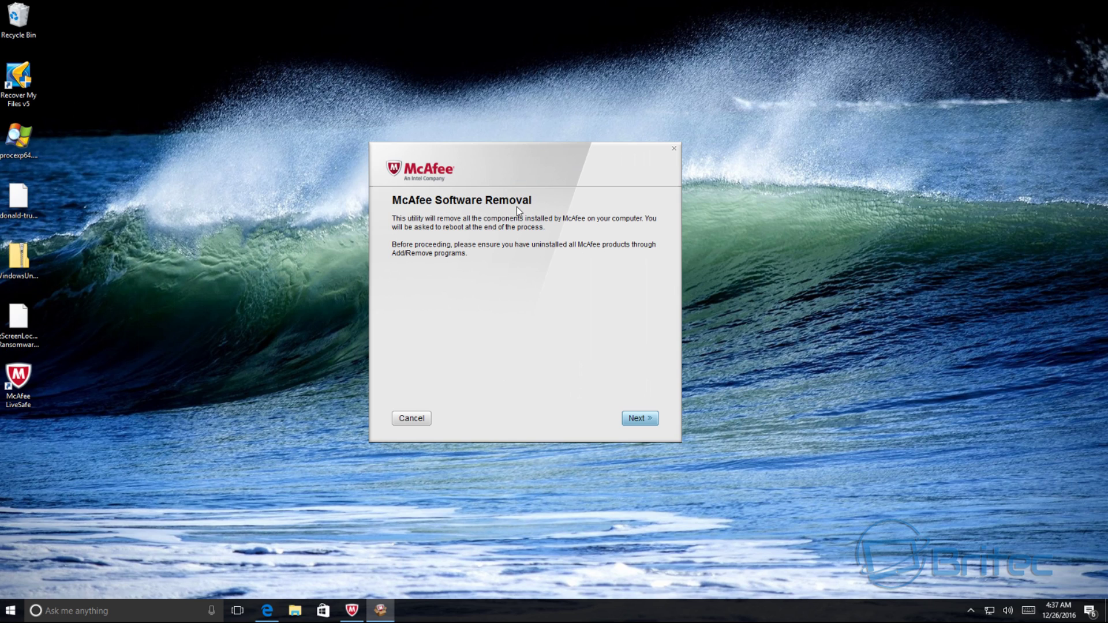
{"action": "left_click", "coordinate": [634, 421]}
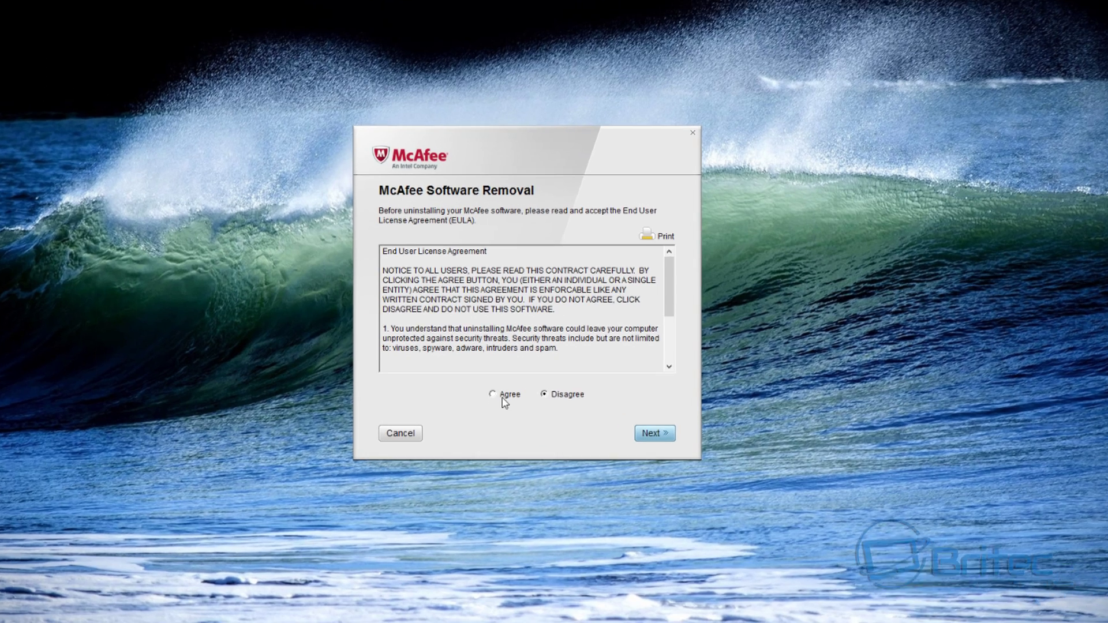
{"action": "left_click", "coordinate": [494, 384]}
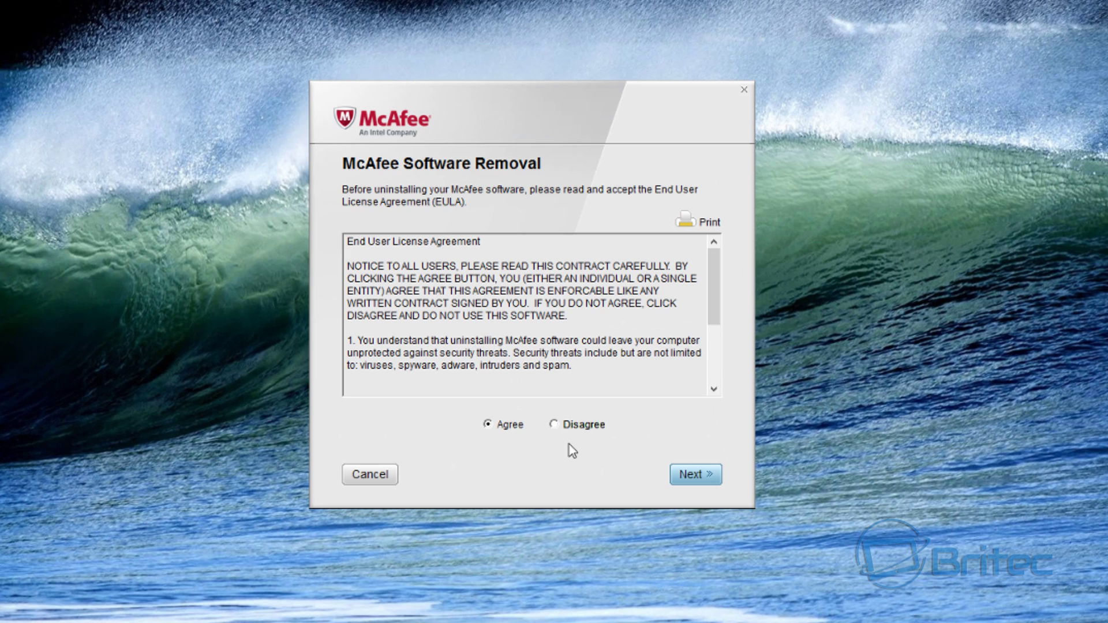
{"action": "left_click", "coordinate": [692, 483]}
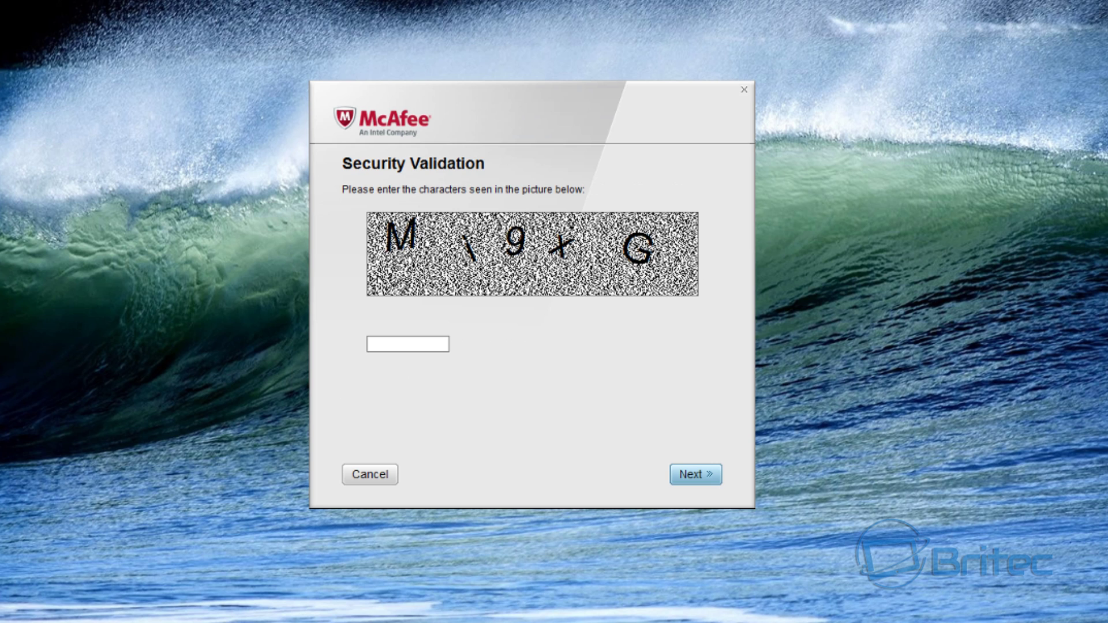
Enter the captcha characters, retrying with a new image, so the McAfee removal completes.
{"action": "left_click", "coordinate": [375, 344]}
{"action": "type", "text": "m"}
{"action": "type", "text": "i9xg"}
{"action": "left_click", "coordinate": [681, 484]}
{"action": "left_click", "coordinate": [682, 484]}
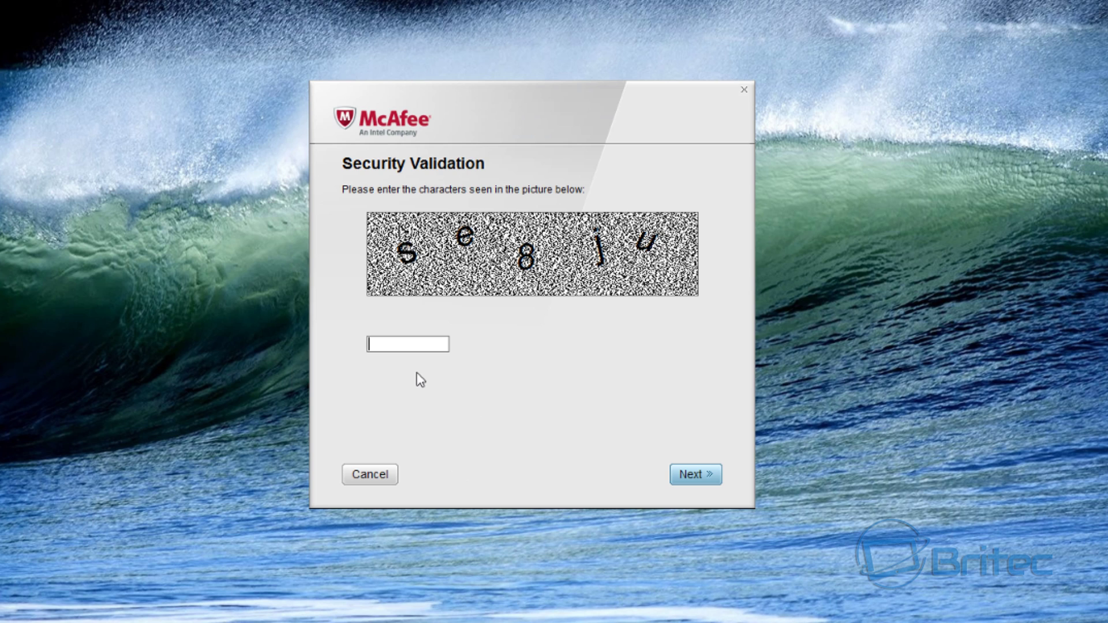
{"action": "type", "text": "se8j"}
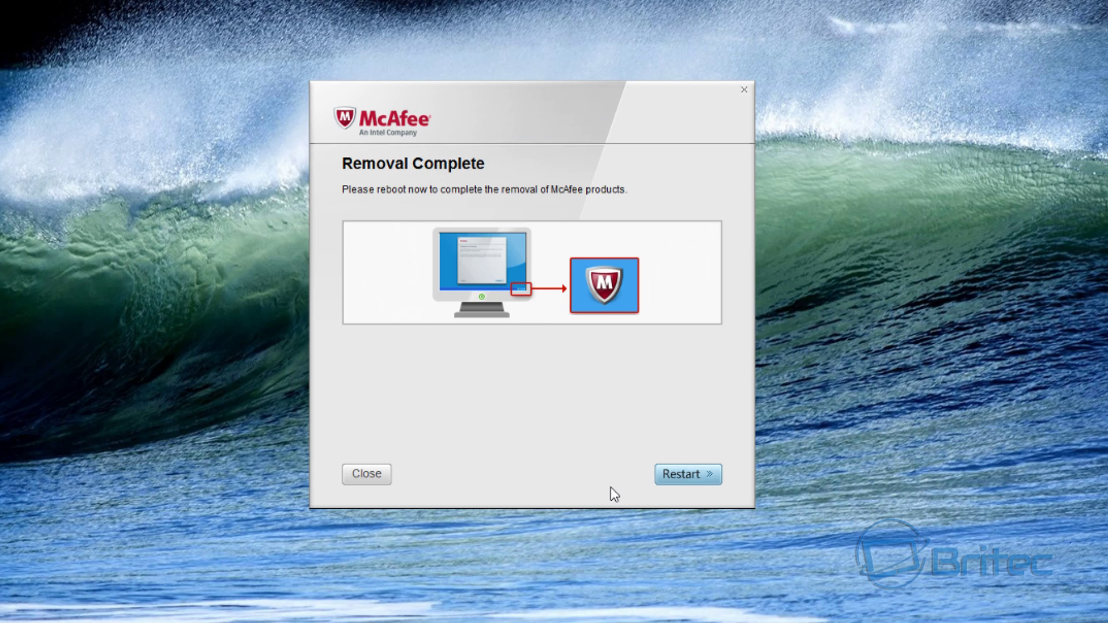
Restart the PC, then delete the leftover McAfee LiveSafe desktop shortcut.
{"action": "left_click", "coordinate": [684, 475]}
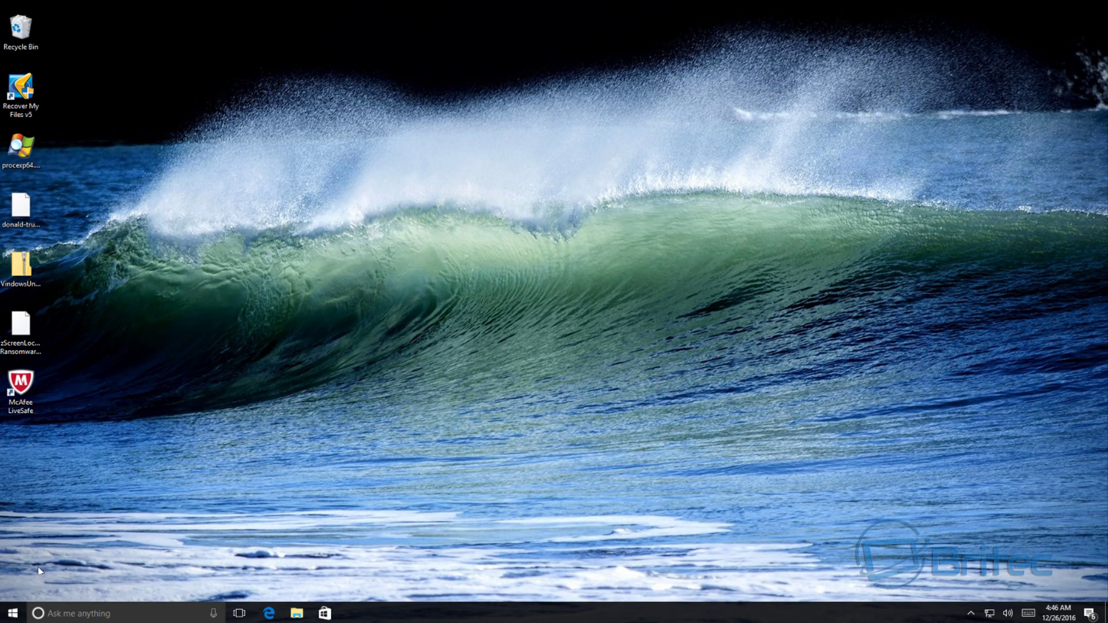
{"action": "right_click", "coordinate": [23, 385]}
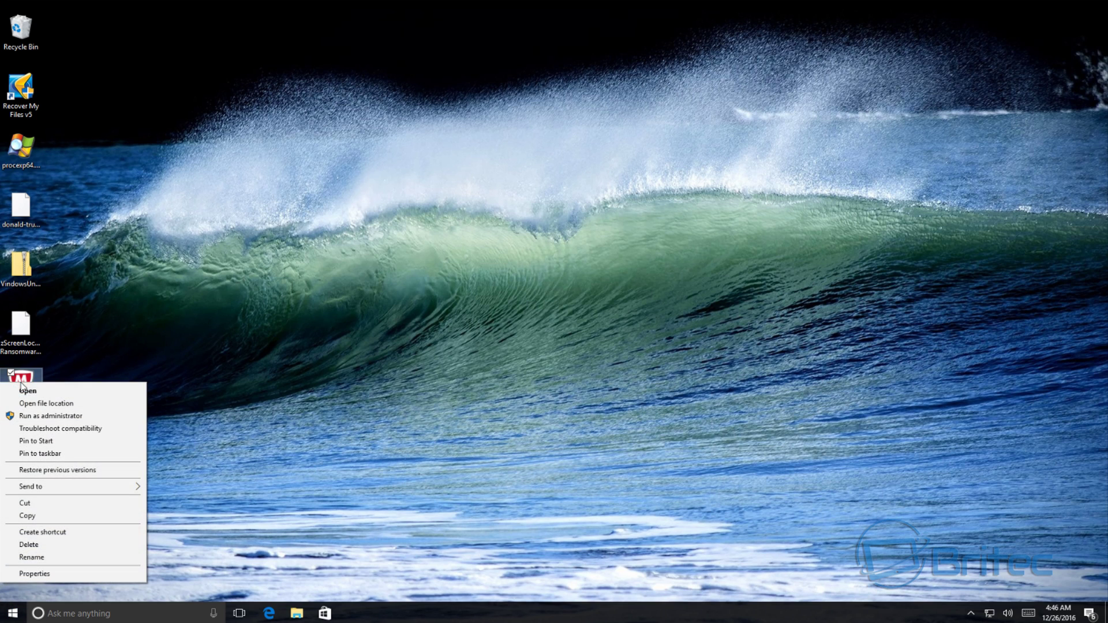
{"action": "left_click", "coordinate": [58, 545]}
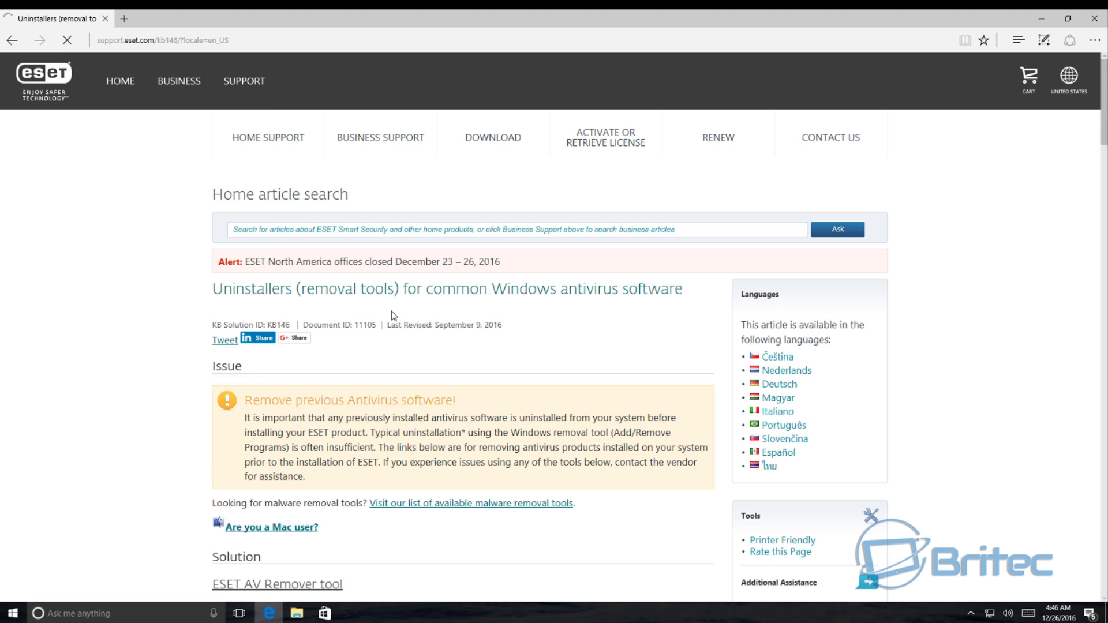
In a new Edge tab, search Google for 'everything'.
{"action": "scroll", "coordinate": [366, 299], "scroll_direction": "down", "scroll_amount": 10}
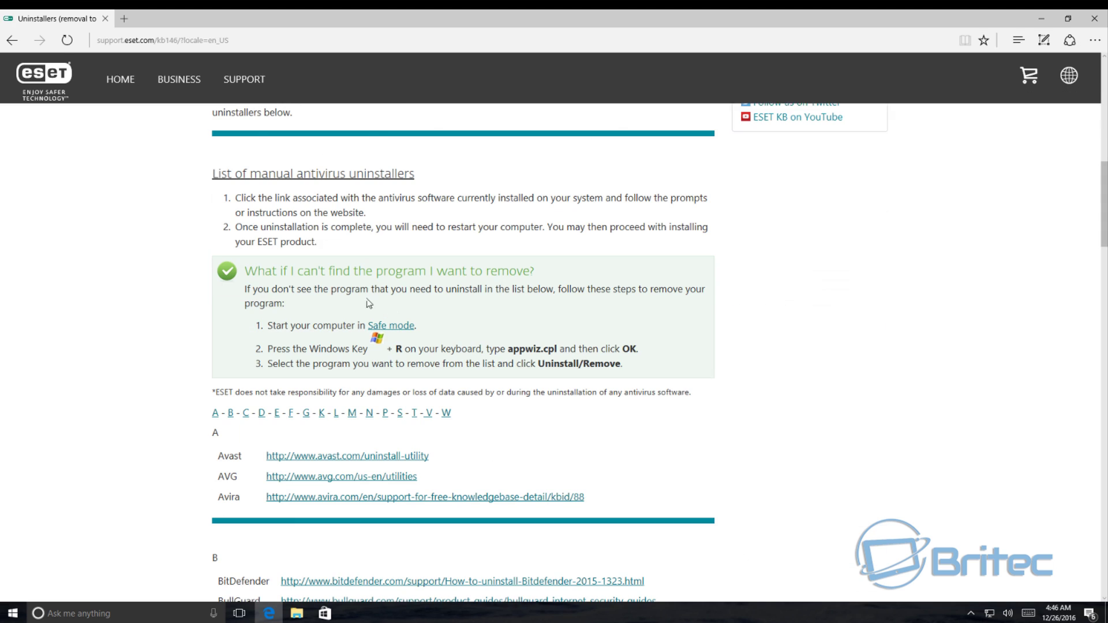
{"action": "left_click", "coordinate": [124, 19]}
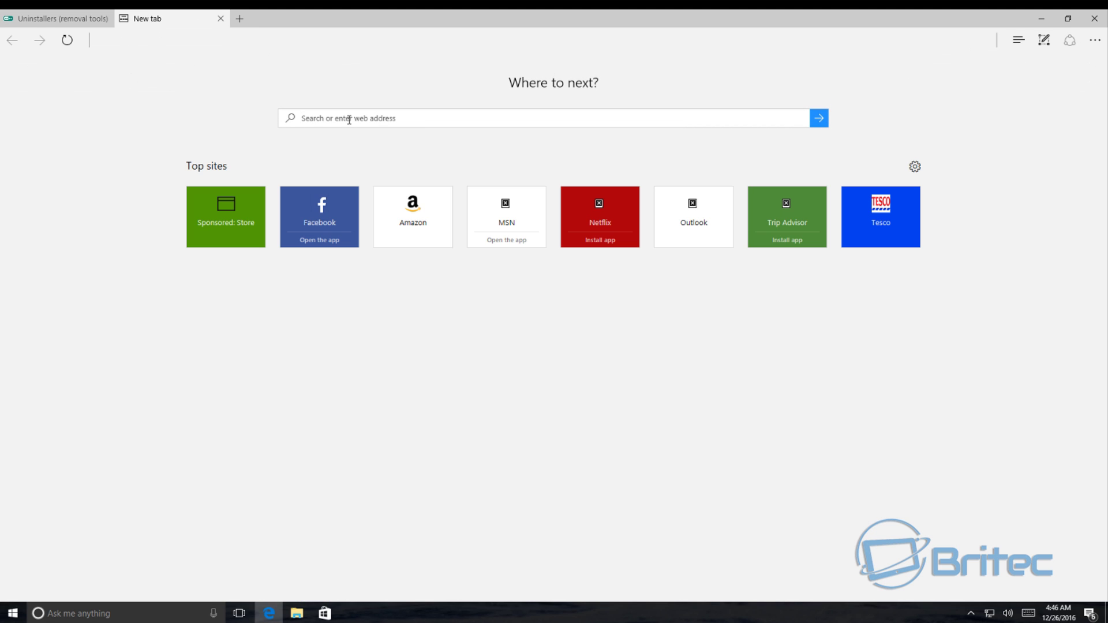
{"action": "type", "text": "googlr"}
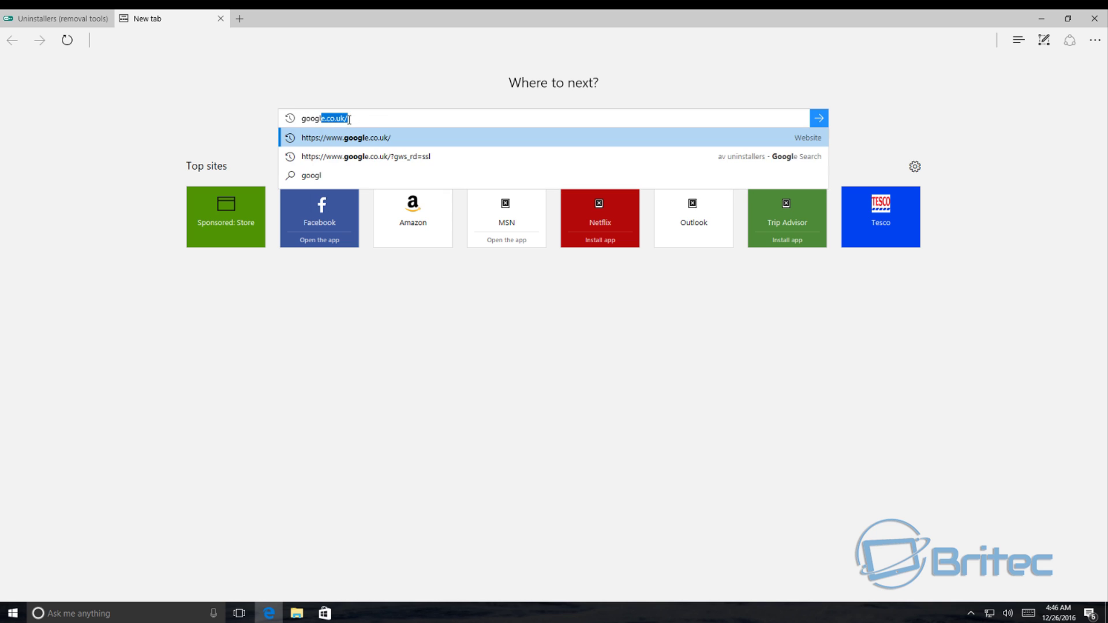
{"action": "key", "text": "BackSpace"}
{"action": "type", "text": "e"}
{"action": "key", "text": "Return"}
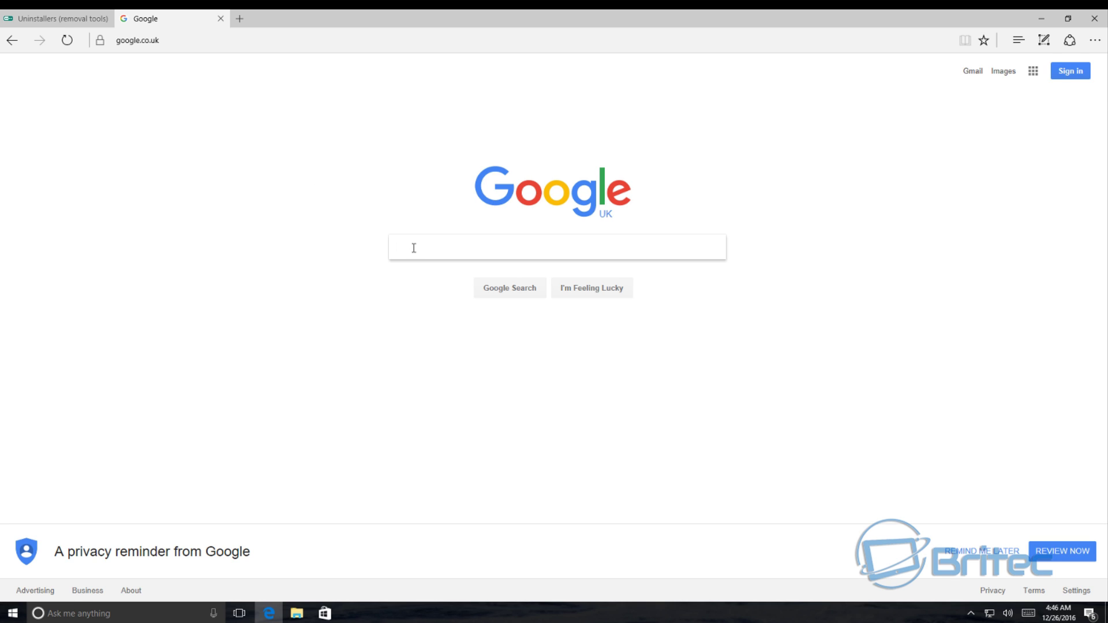
{"action": "type", "text": "everything"}
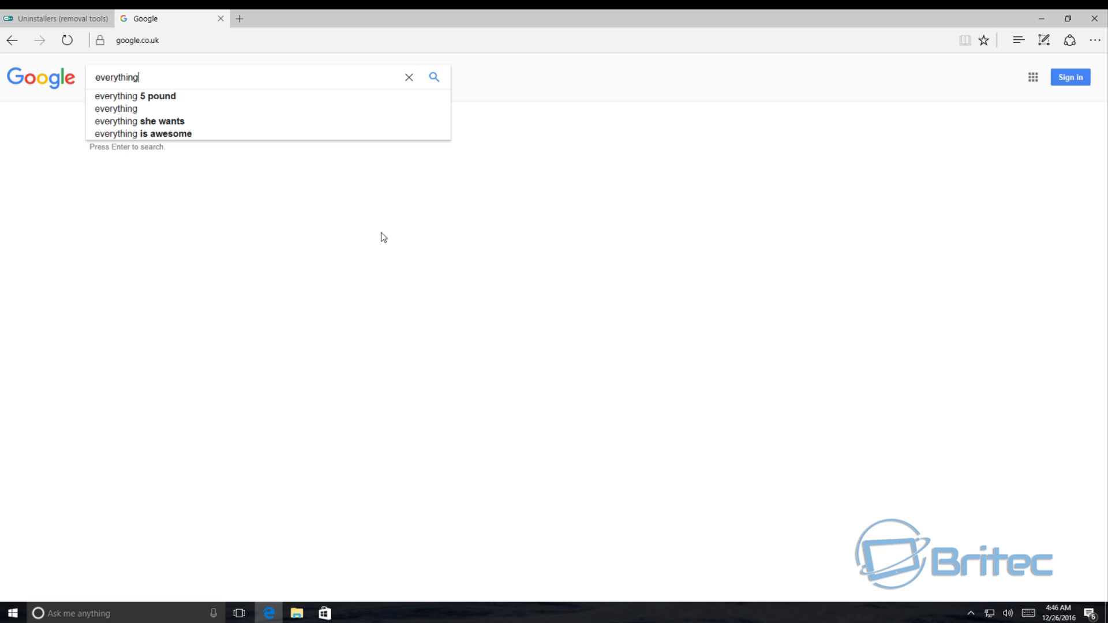
{"action": "key", "text": "Return"}
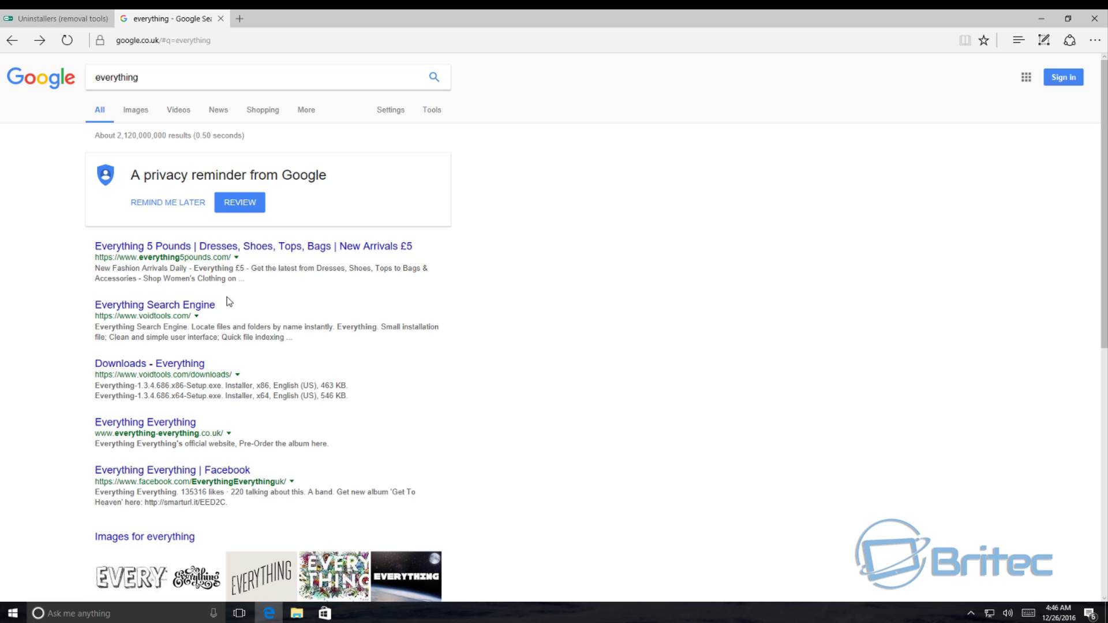
Download the Everything 1.3.4.686 installer from voidtools Downloads and run it.
{"action": "left_click", "coordinate": [178, 367]}
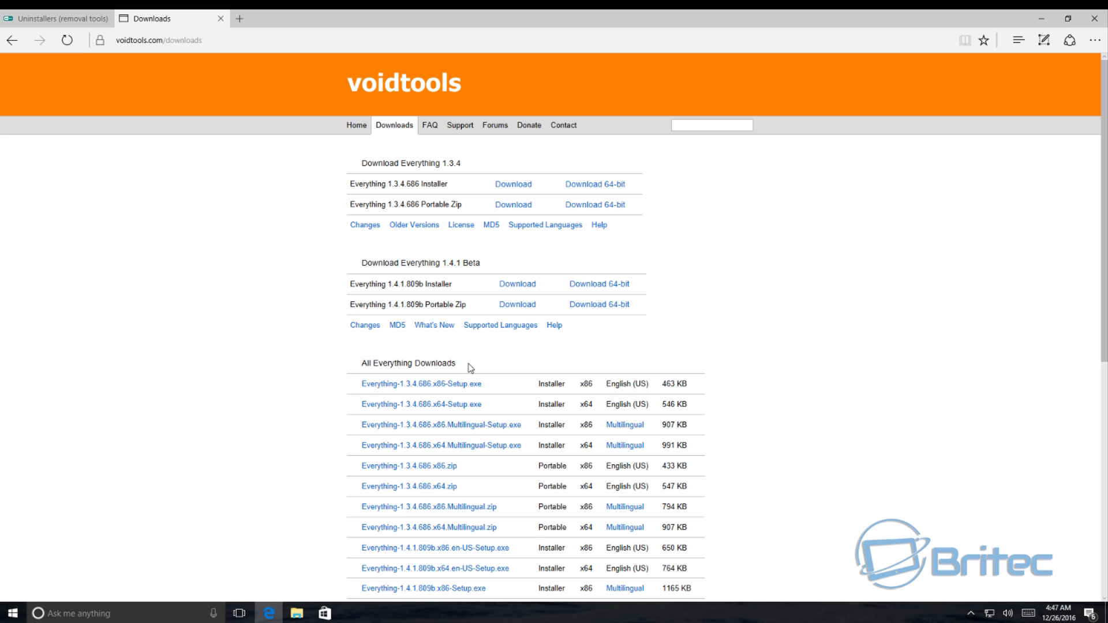
{"action": "left_click", "coordinate": [521, 189]}
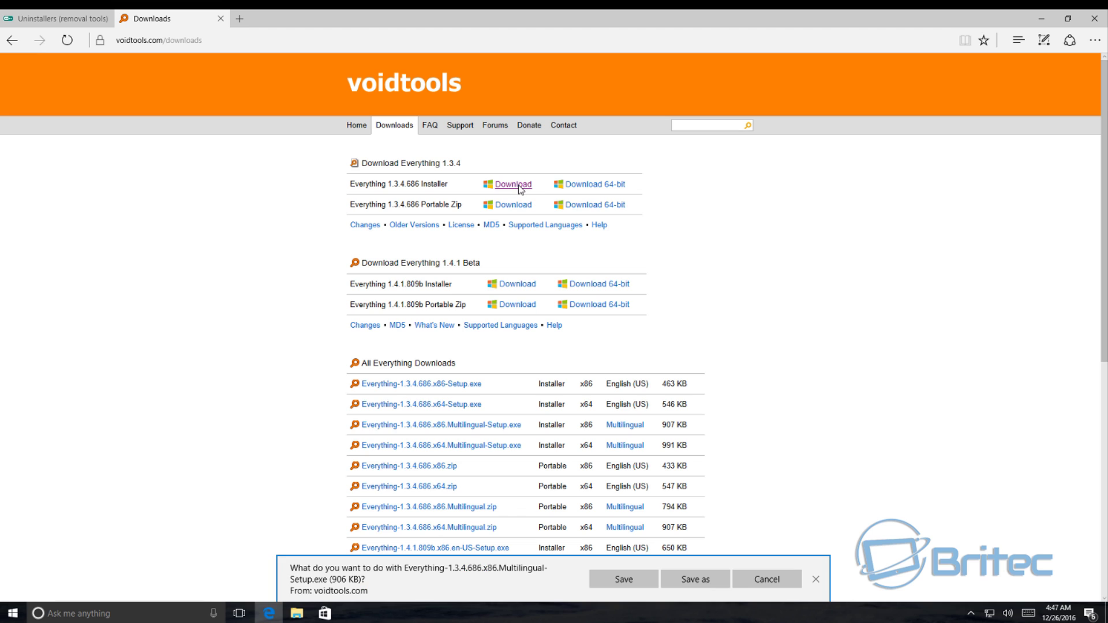
{"action": "left_click", "coordinate": [625, 580]}
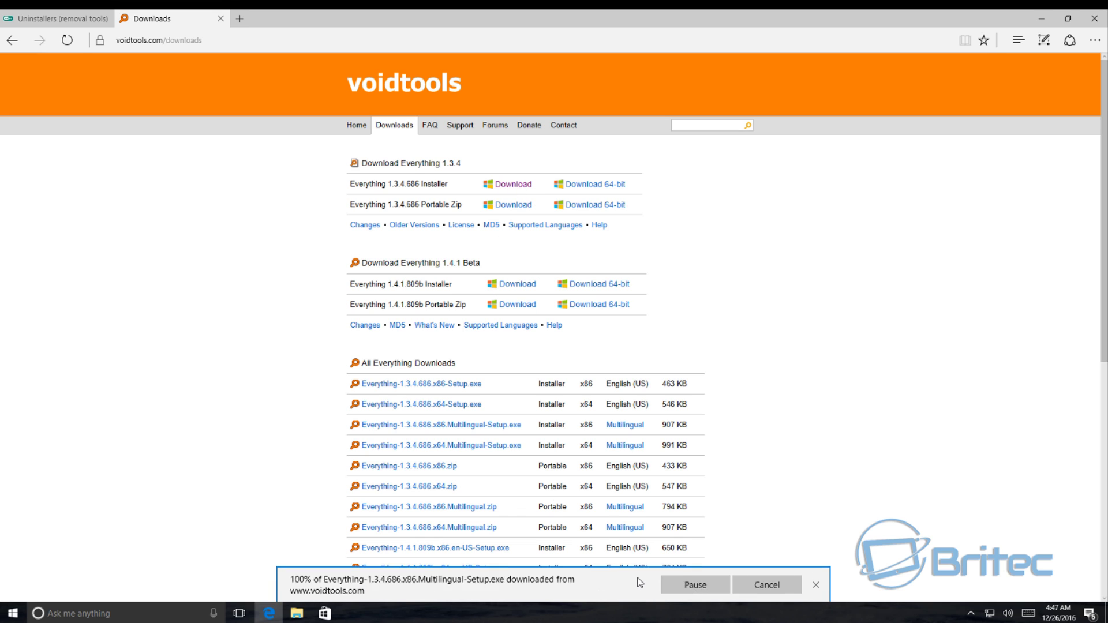
{"action": "left_click", "coordinate": [633, 581]}
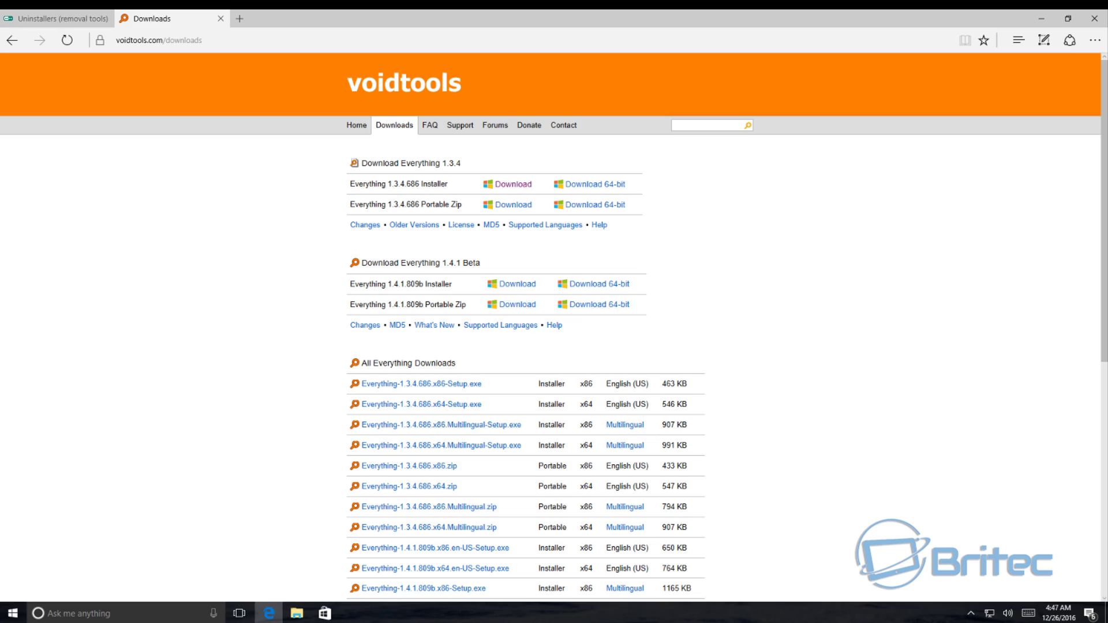
{"action": "left_click", "coordinate": [1041, 19]}
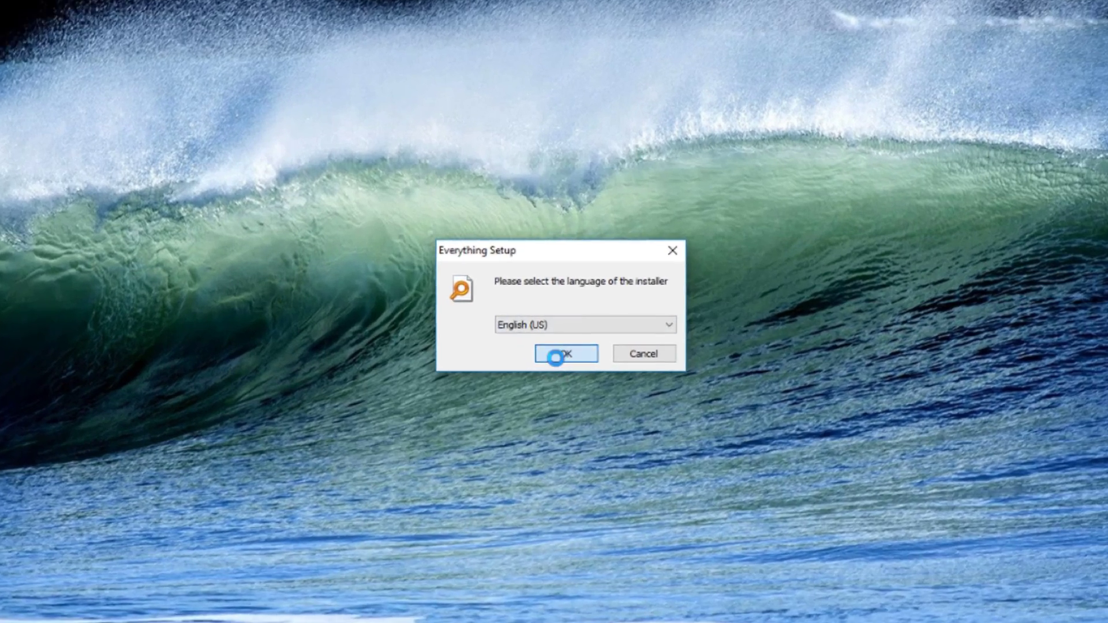
Install Everything 1.3.4.686 with default language, location and indexing options, then launch it.
{"action": "left_click", "coordinate": [559, 340]}
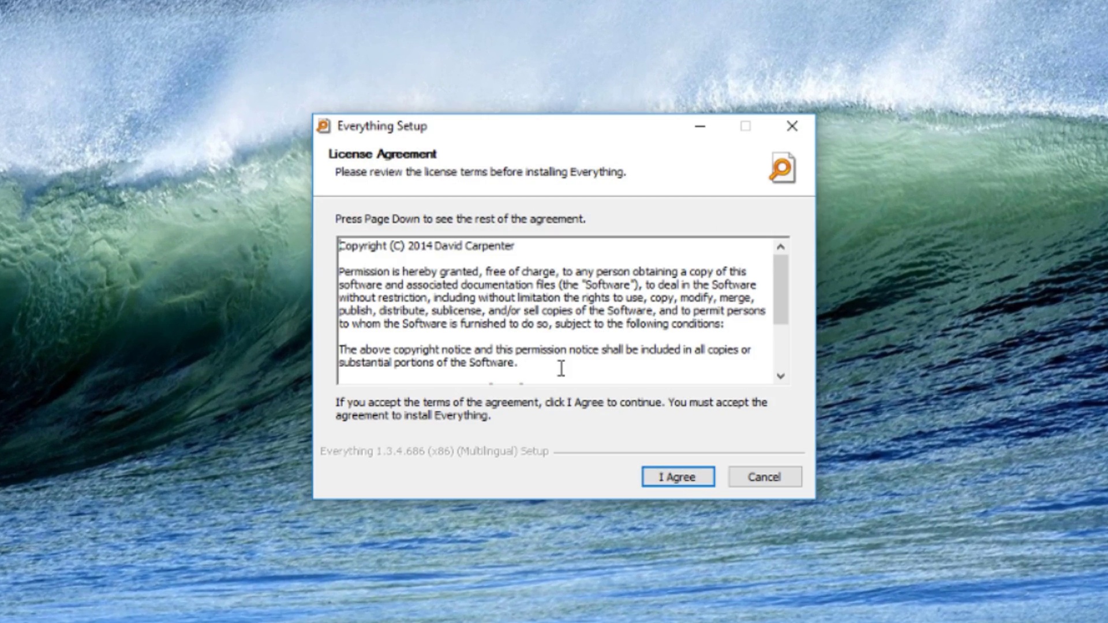
{"action": "left_click", "coordinate": [671, 478]}
{"action": "left_click", "coordinate": [673, 485]}
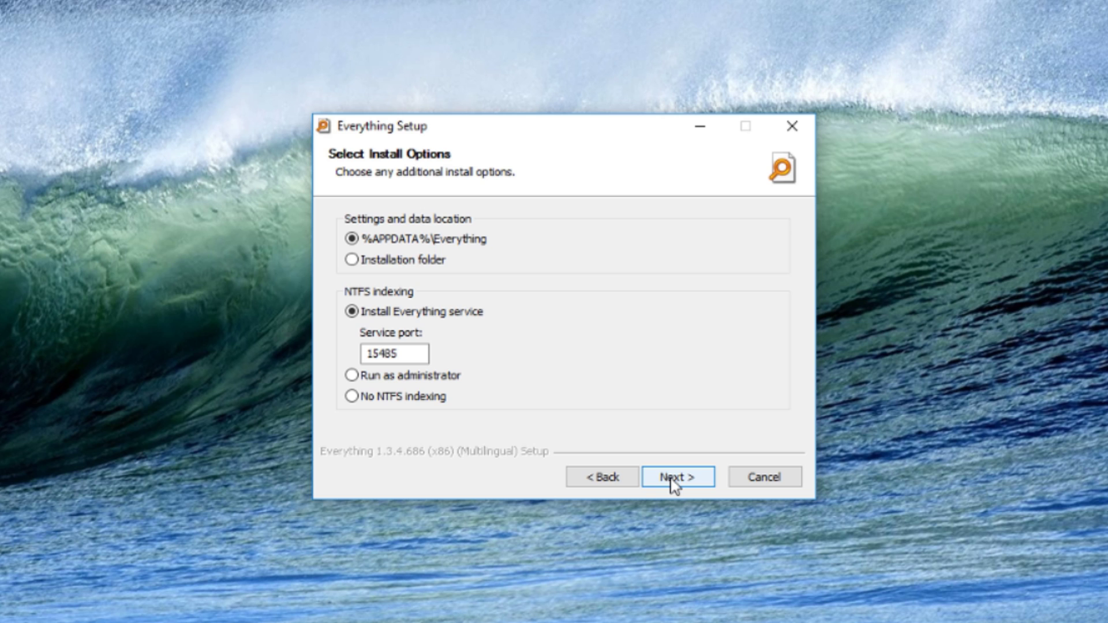
{"action": "left_click", "coordinate": [673, 484]}
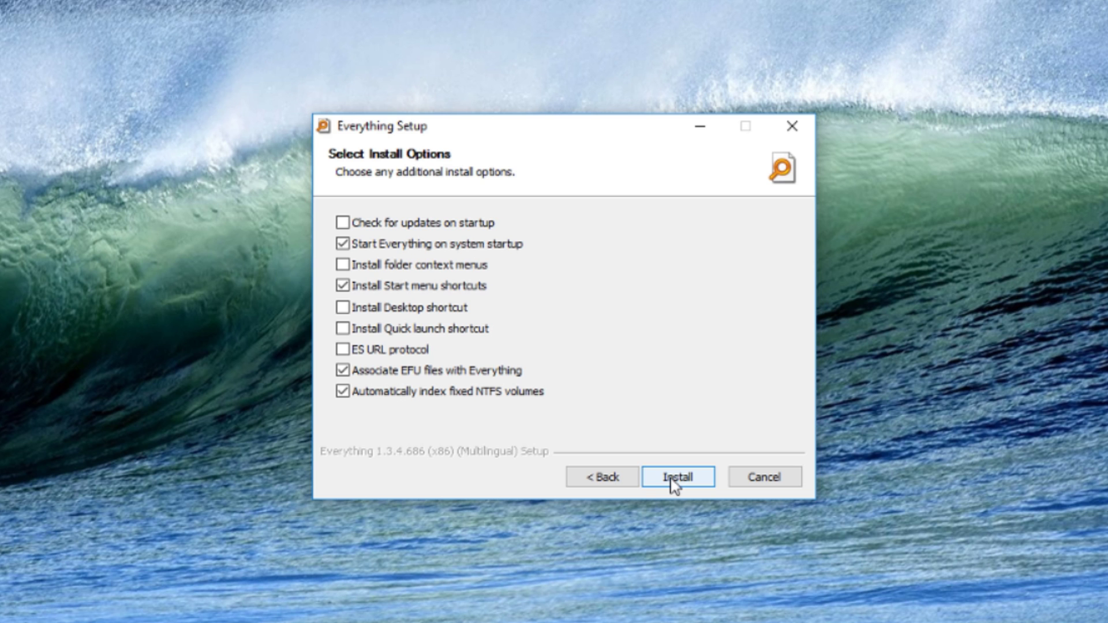
{"action": "left_click", "coordinate": [673, 483]}
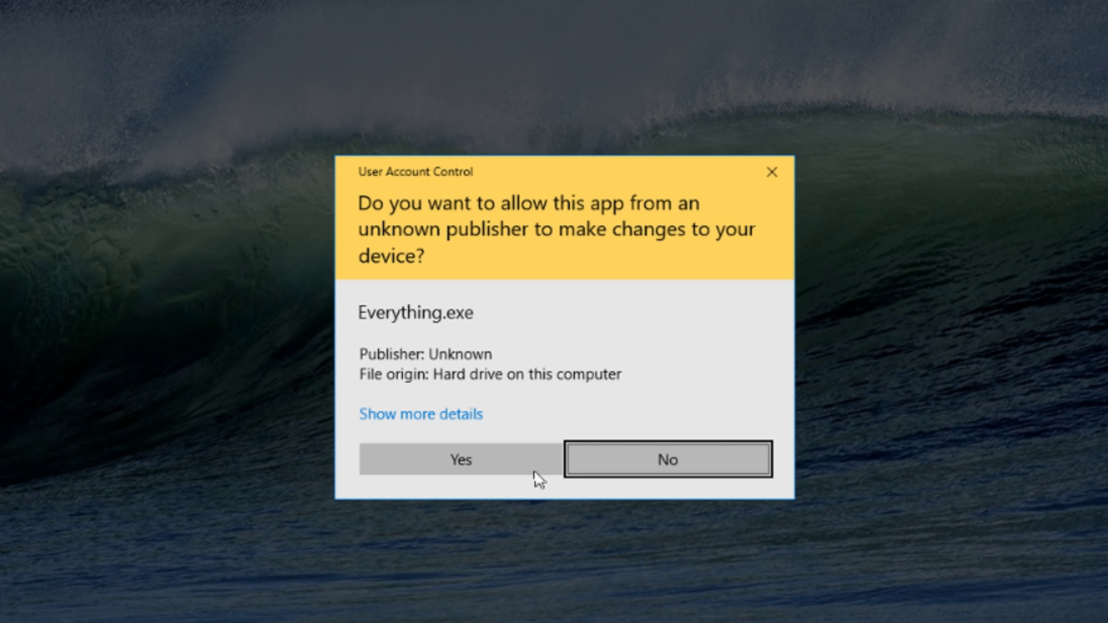
{"action": "left_click", "coordinate": [481, 462]}
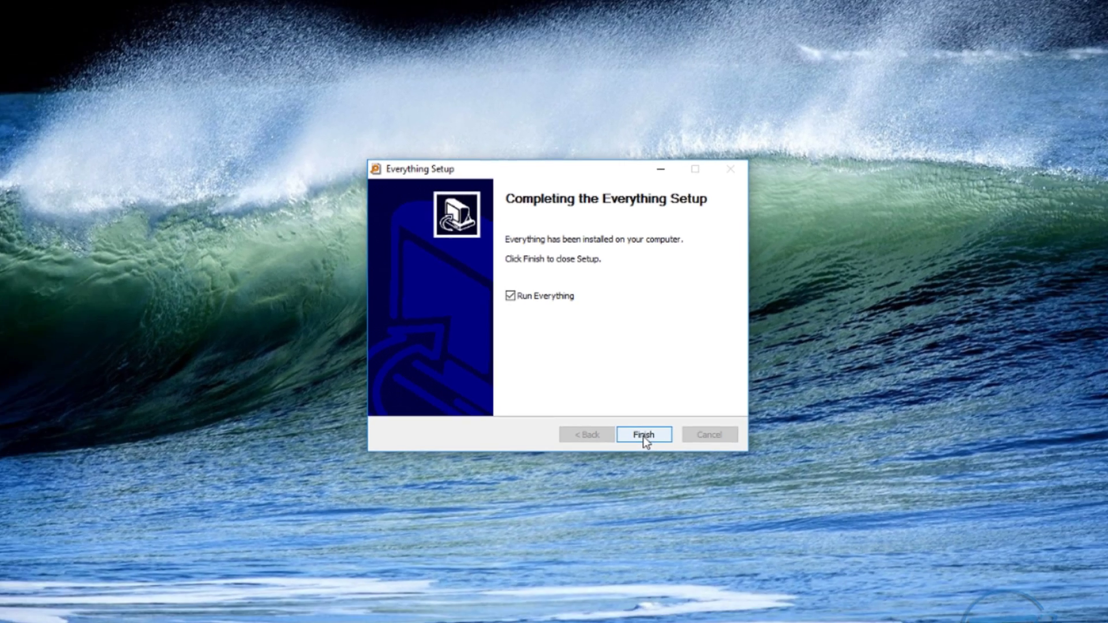
{"action": "left_click", "coordinate": [643, 436]}
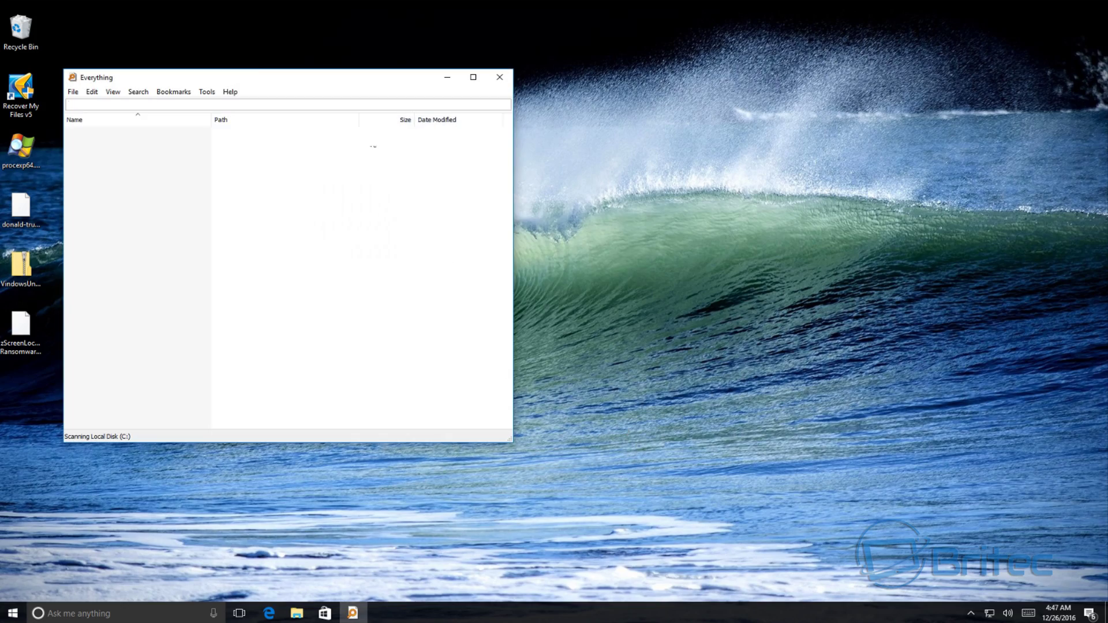
Center the Everything window and search for 'McAfee'.
{"action": "left_click_drag", "start_coordinate": [235, 81], "coordinate": [336, 99]}
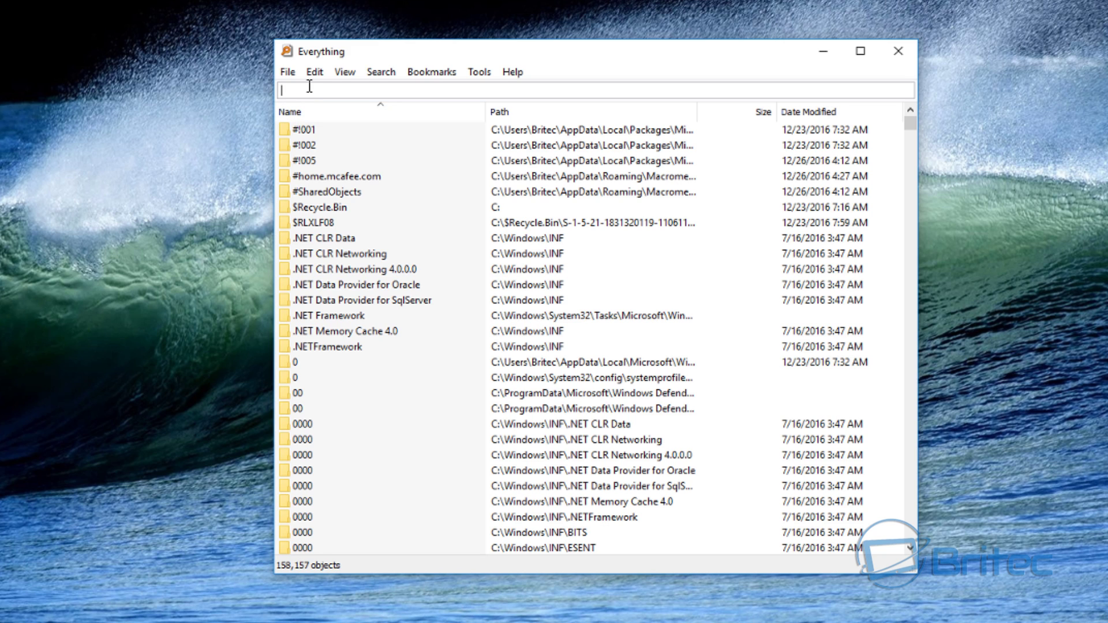
{"action": "type", "text": "Mc"}
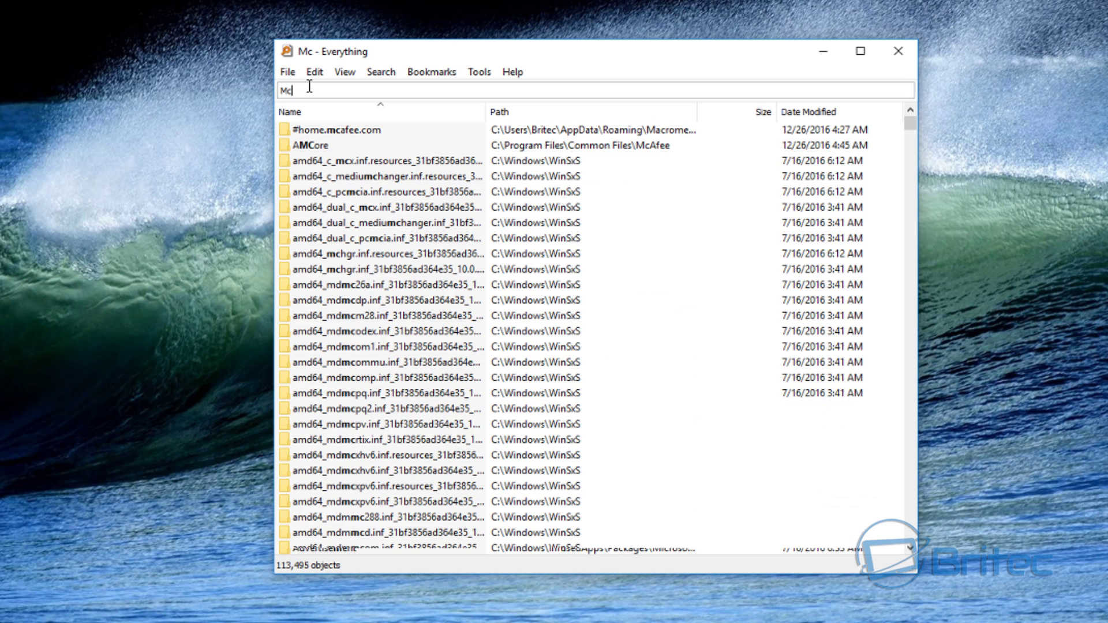
{"action": "type", "text": "Afee"}
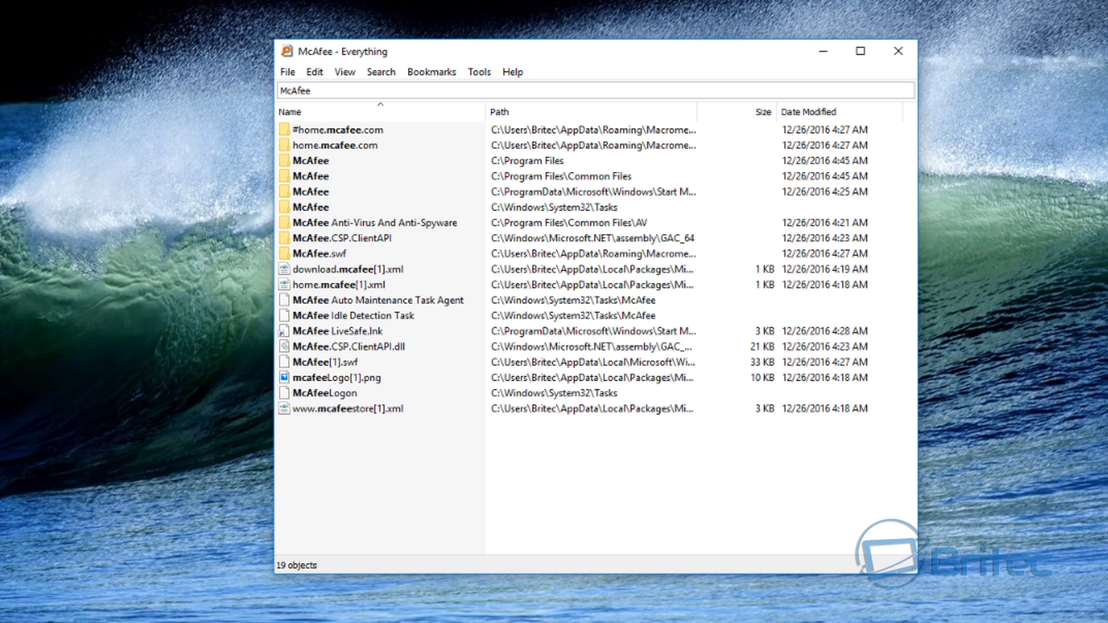
Delete the #home.mcafee.com and home.mcafee.com entries and the Program Files McAfee folder.
{"action": "left_click", "coordinate": [338, 134]}
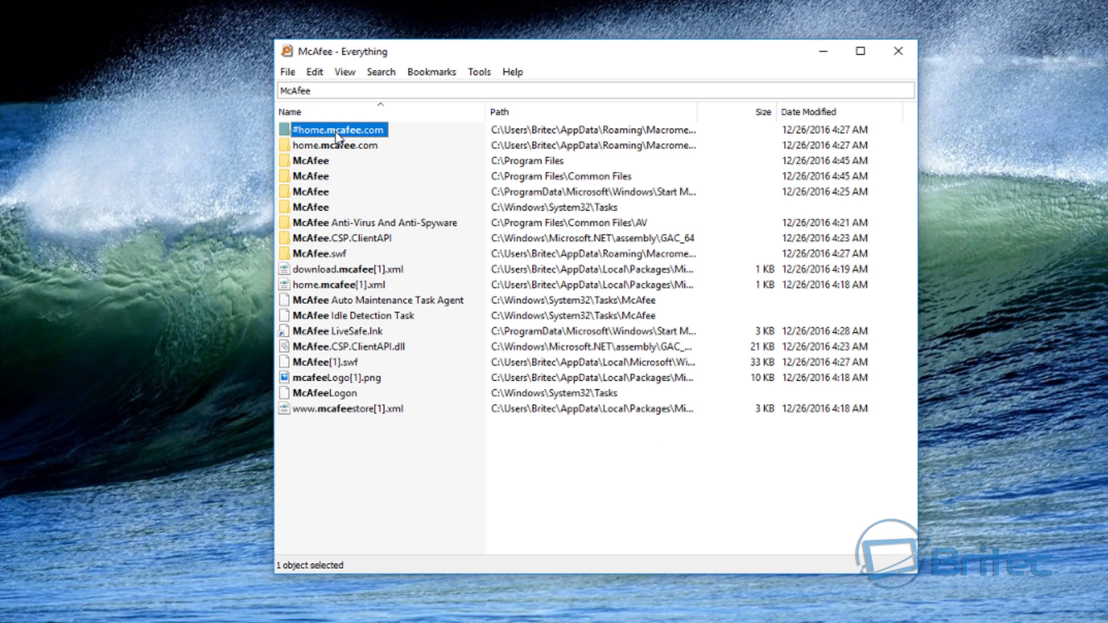
{"action": "key", "text": "Delete"}
{"action": "left_click", "coordinate": [338, 134]}
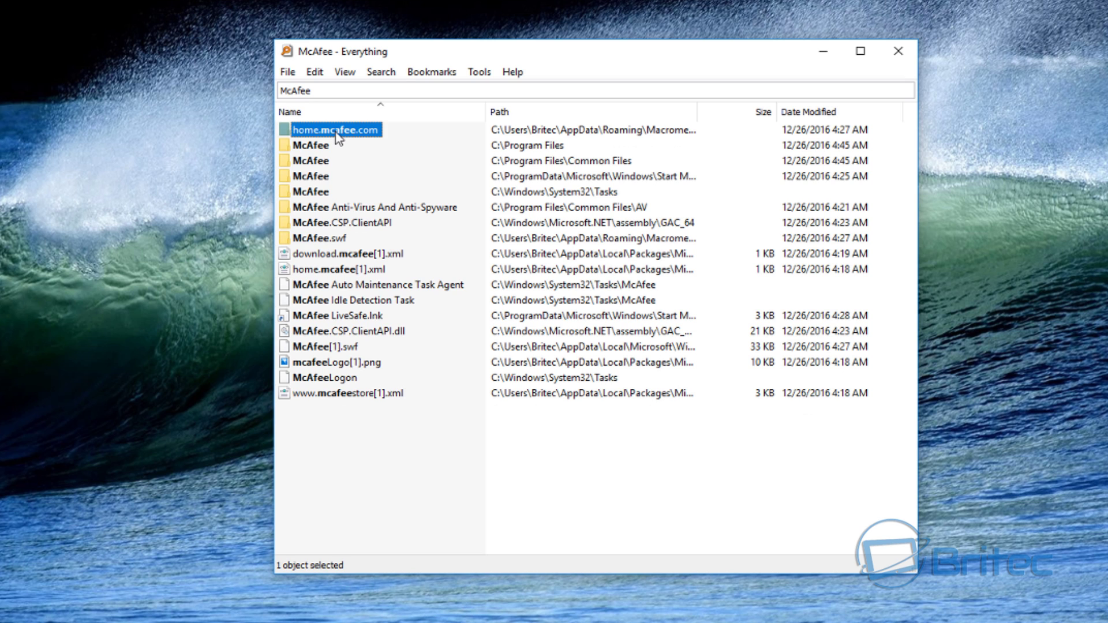
{"action": "key", "text": "Delete"}
{"action": "left_click", "coordinate": [322, 134]}
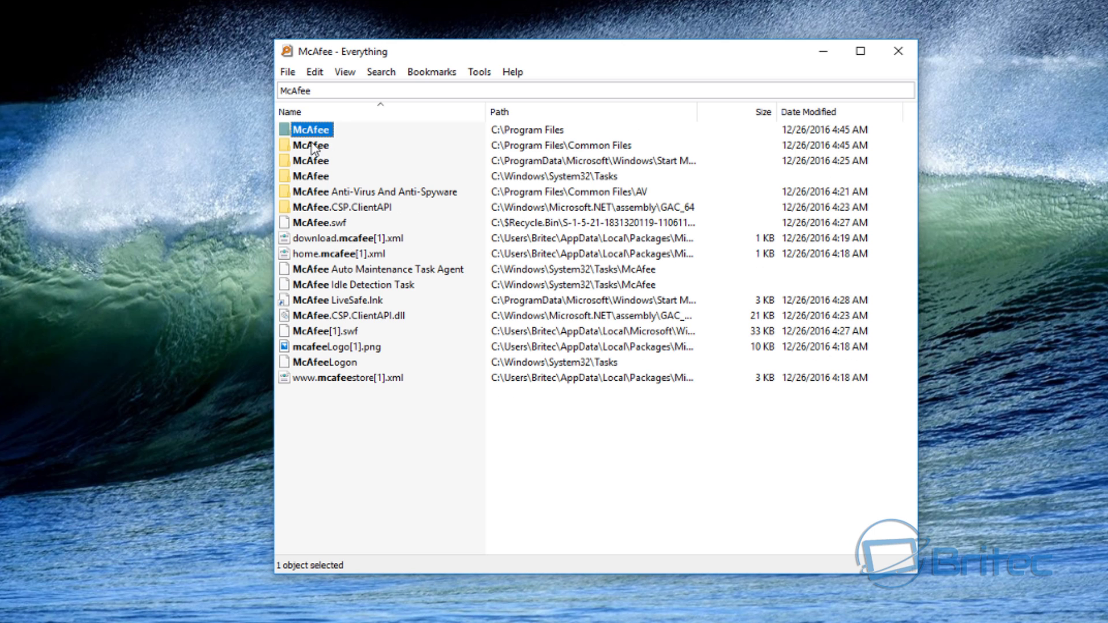
{"action": "key", "text": "Delete"}
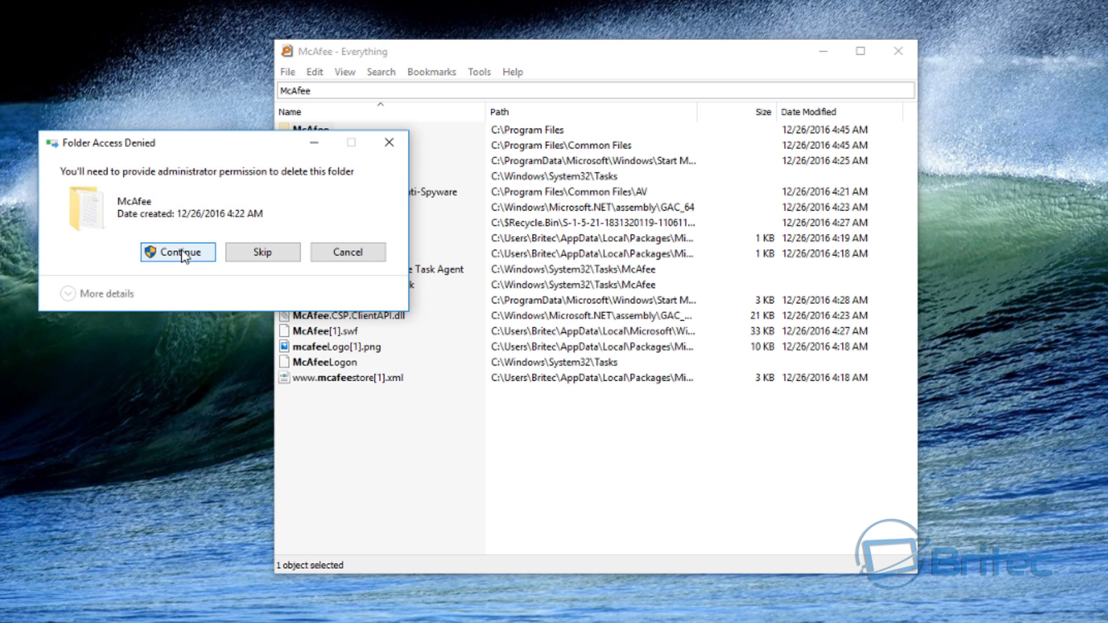
{"action": "left_click", "coordinate": [180, 253]}
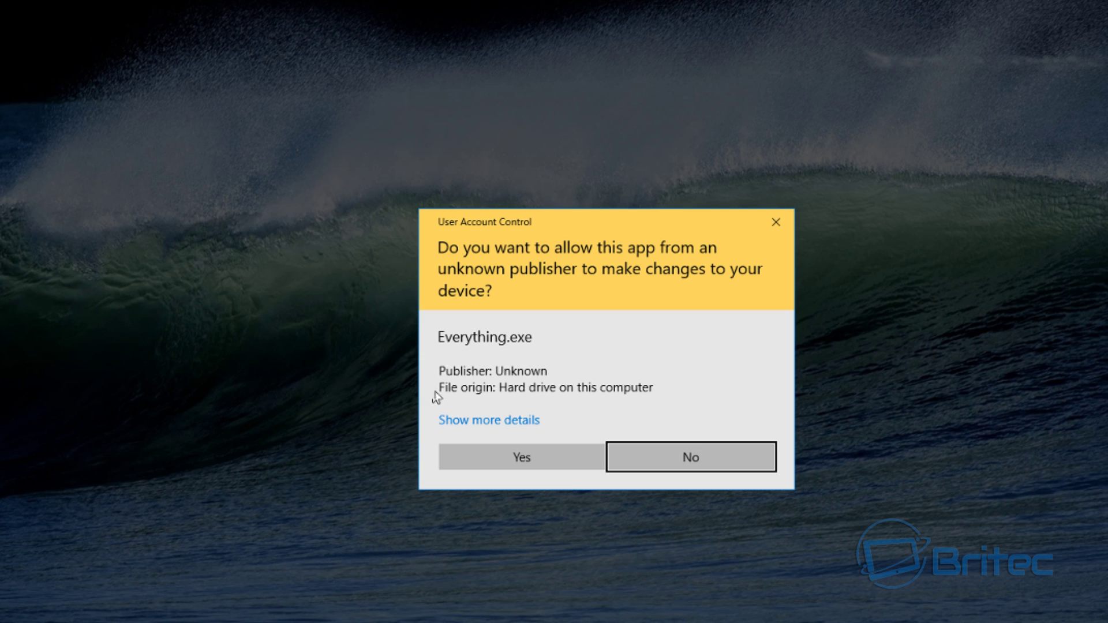
{"action": "left_click", "coordinate": [530, 466]}
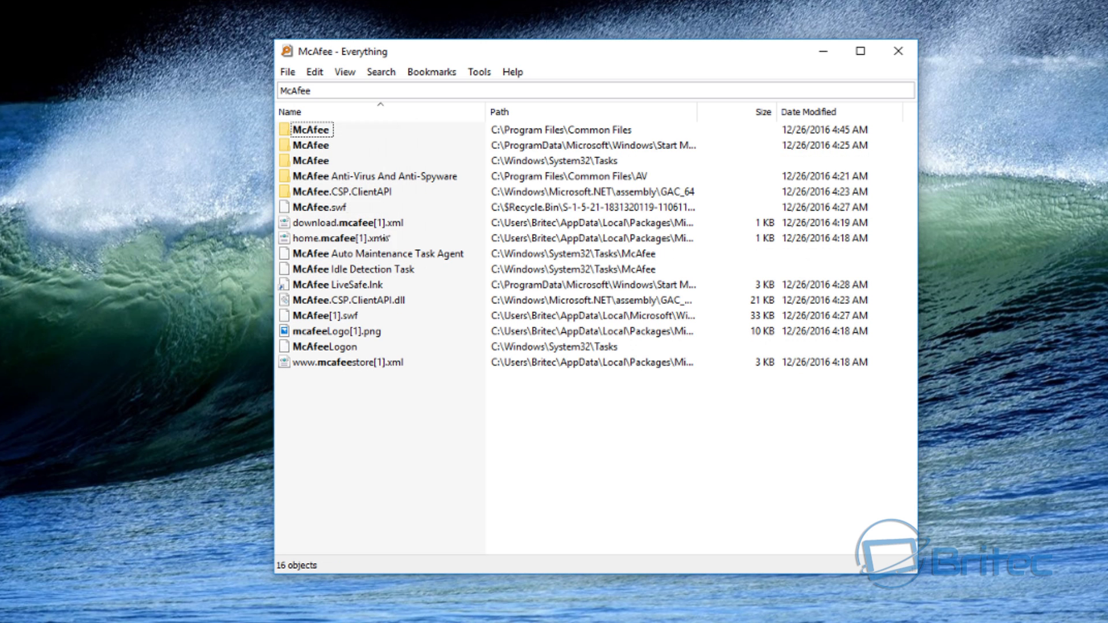
Delete the McAfee Anti-Virus And Anti-Spyware folder with administrator permission.
{"action": "left_click", "coordinate": [316, 137]}
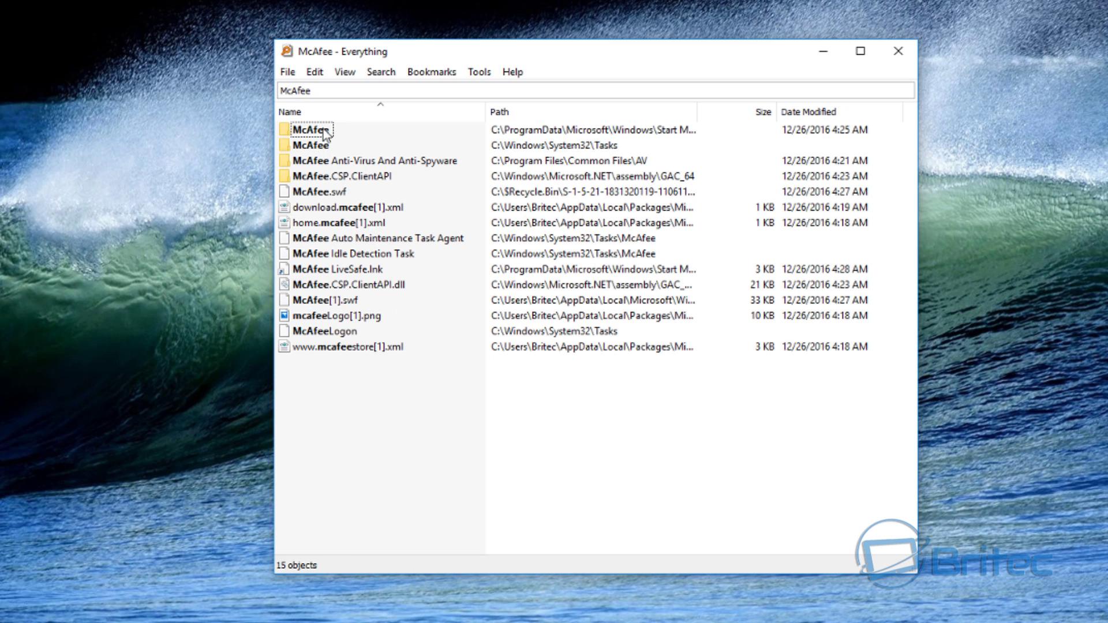
{"action": "left_click", "coordinate": [326, 133]}
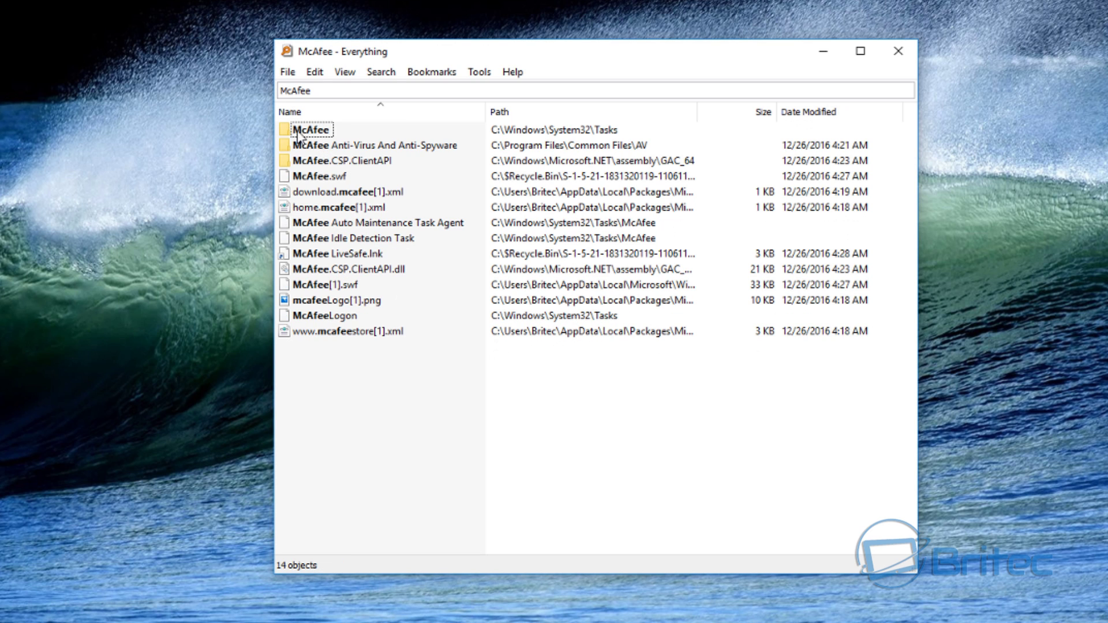
{"action": "left_click", "coordinate": [306, 131]}
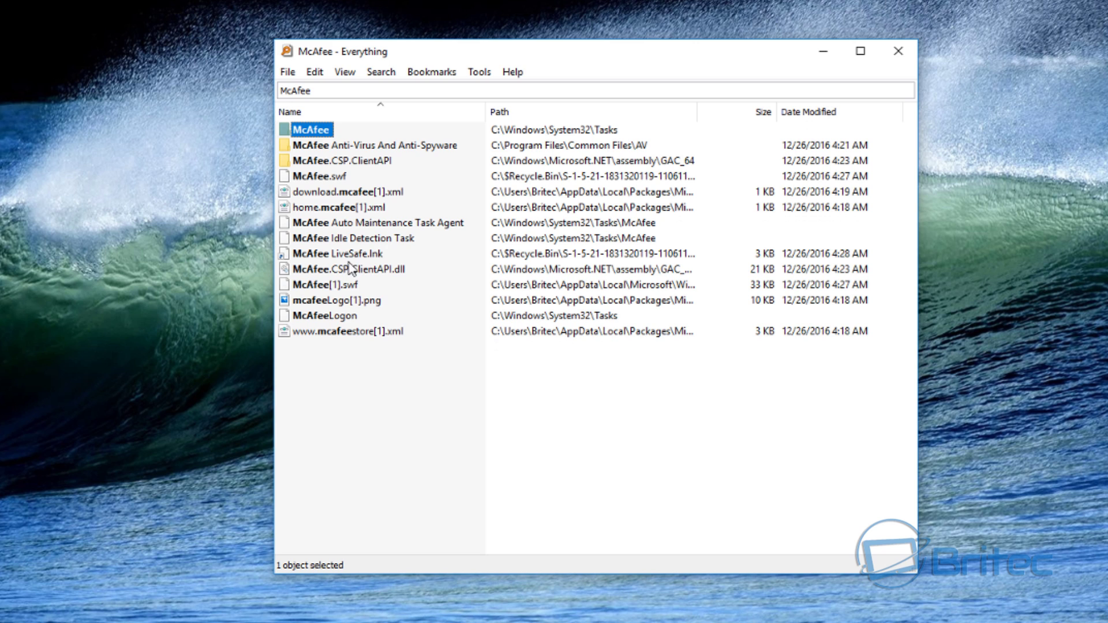
{"action": "left_click", "coordinate": [319, 148]}
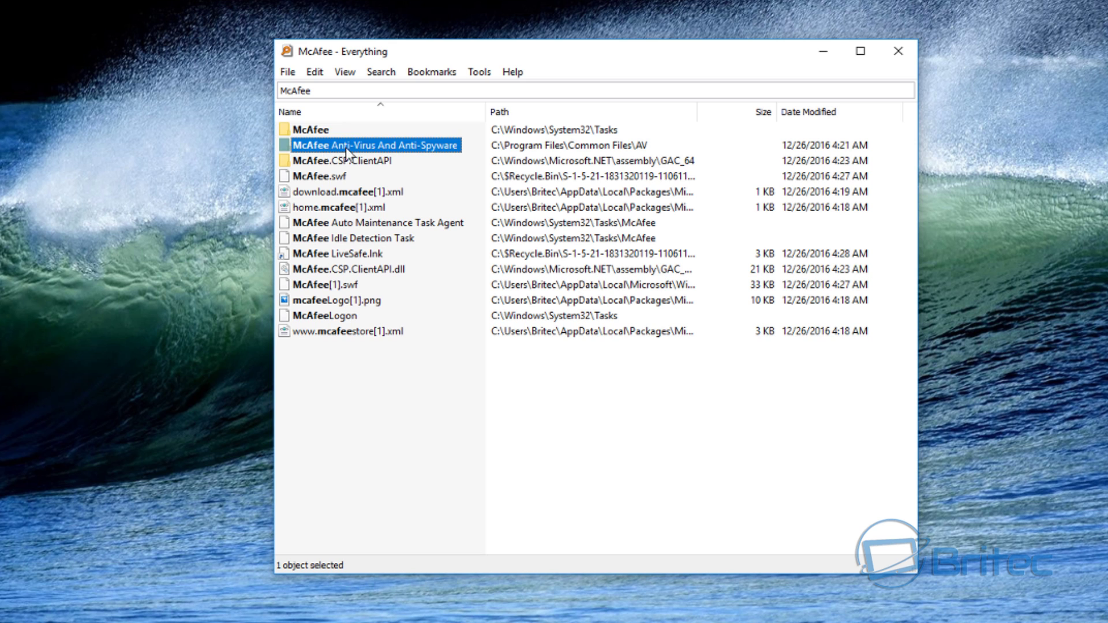
{"action": "key", "text": "Delete"}
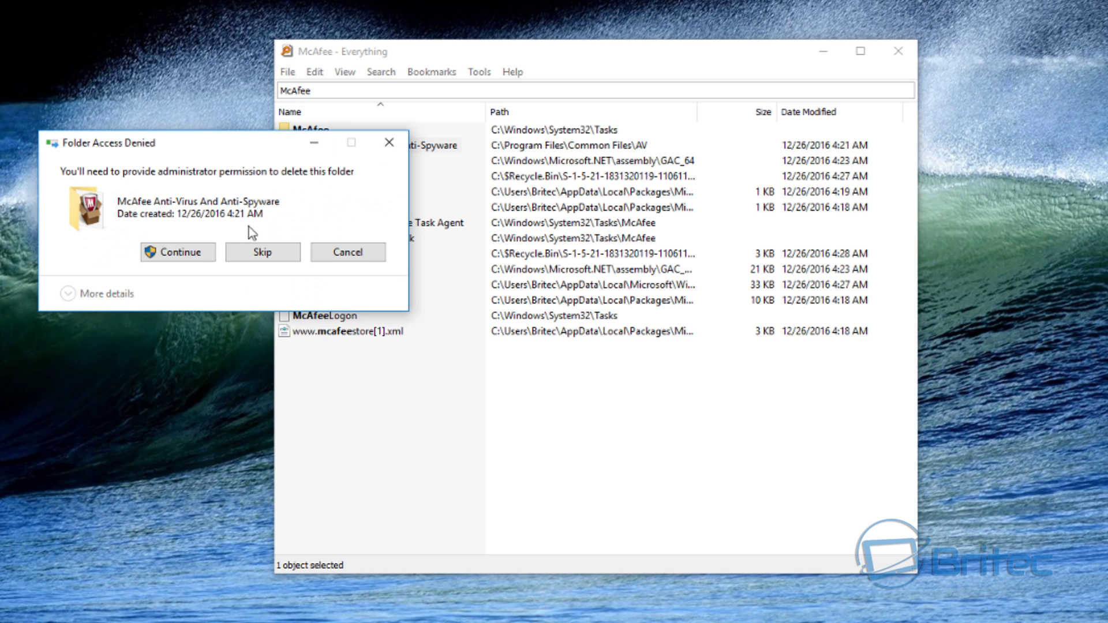
{"action": "left_click", "coordinate": [181, 252]}
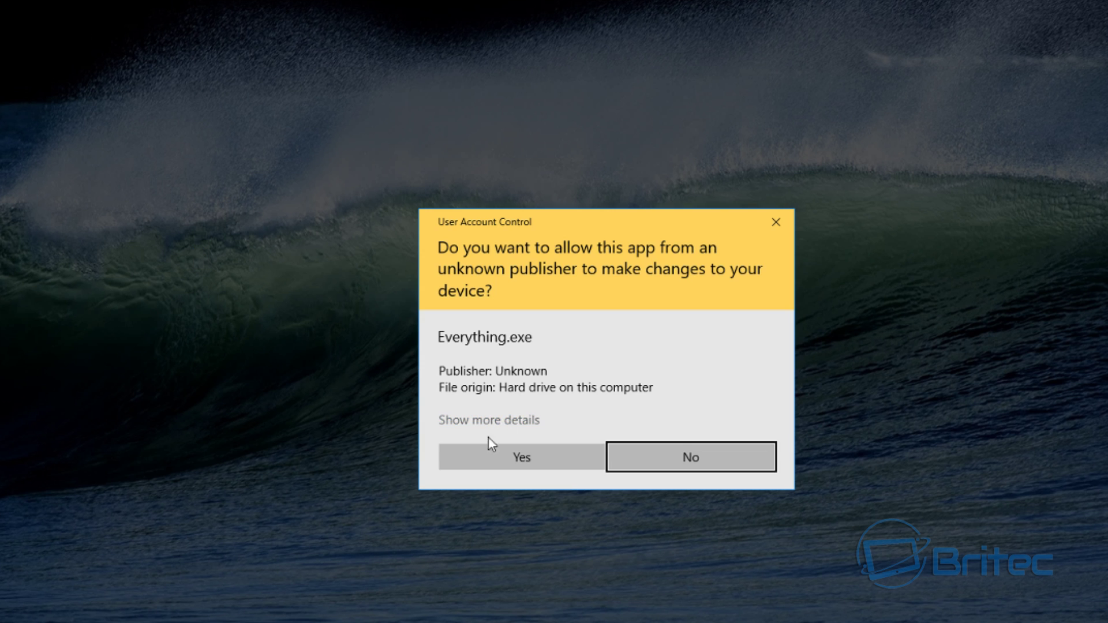
{"action": "left_click", "coordinate": [501, 456]}
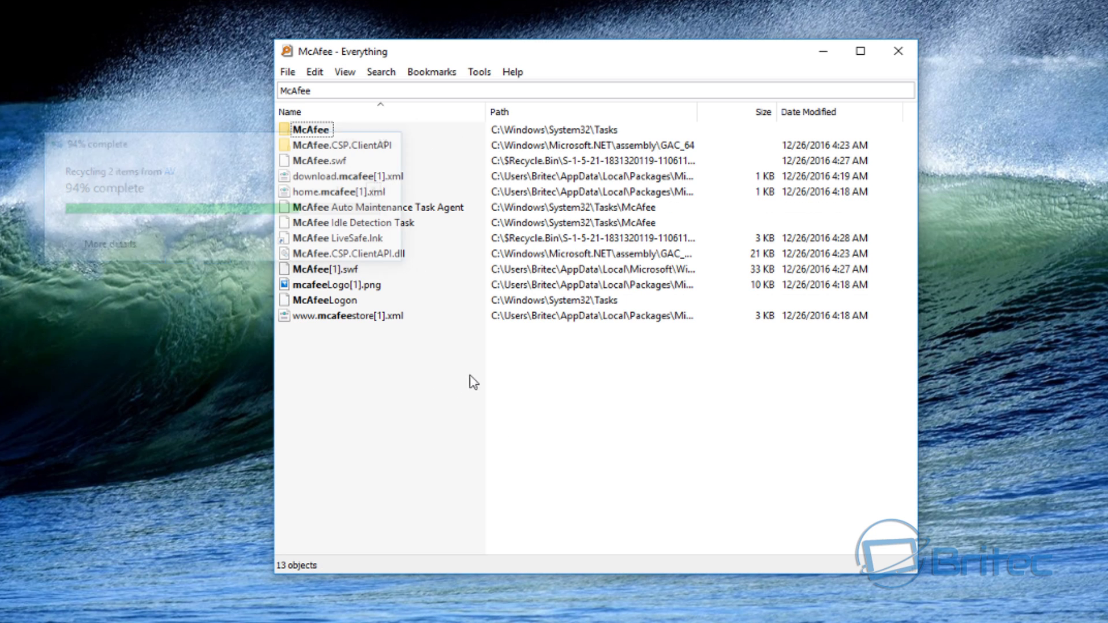
Delete the McAfee.CSP.ClientAPI folder with administrator approval.
{"action": "left_click", "coordinate": [367, 147]}
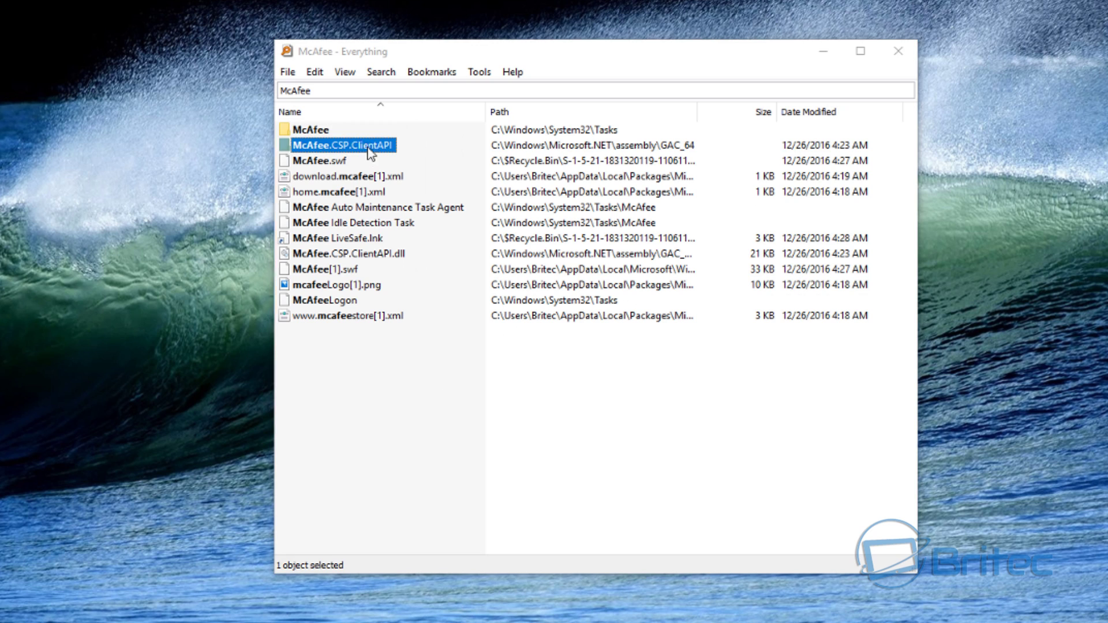
{"action": "key", "text": "Delete"}
{"action": "left_click", "coordinate": [183, 254]}
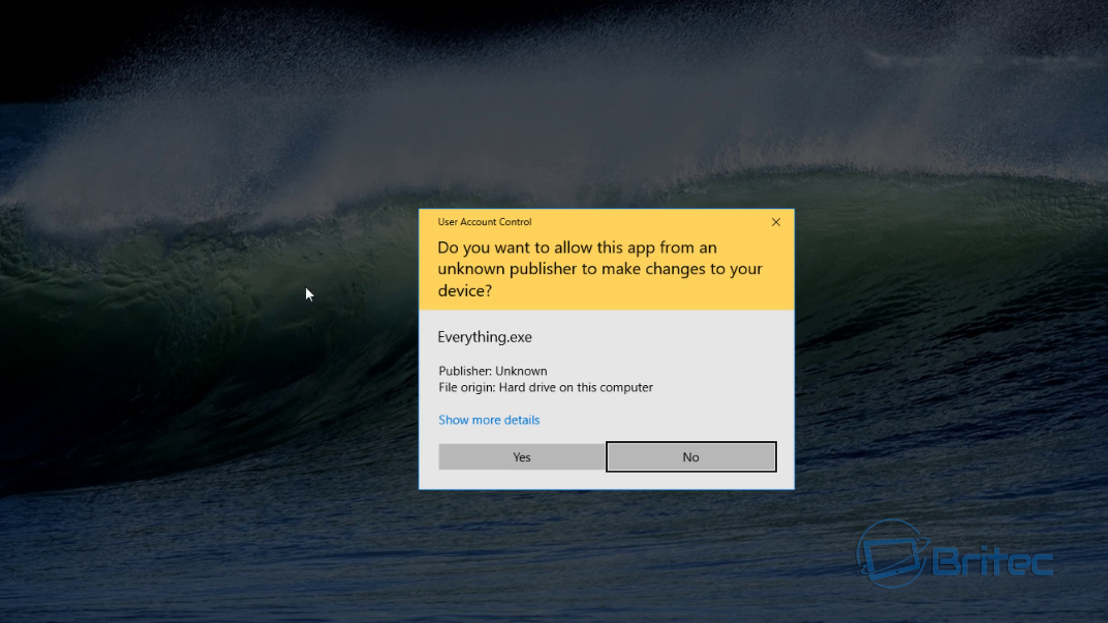
{"action": "left_click", "coordinate": [497, 456]}
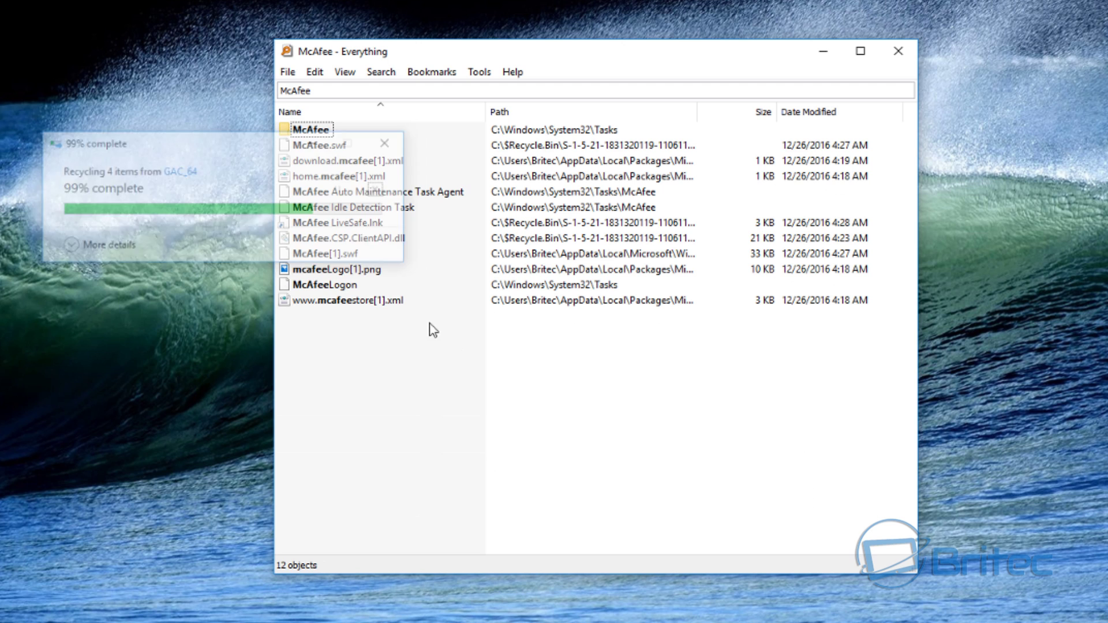
Delete McAfee.swf, download.mcafee[1].xml and home.mcafee[1].xml.
{"action": "left_click", "coordinate": [340, 145]}
{"action": "key", "text": "Delete"}
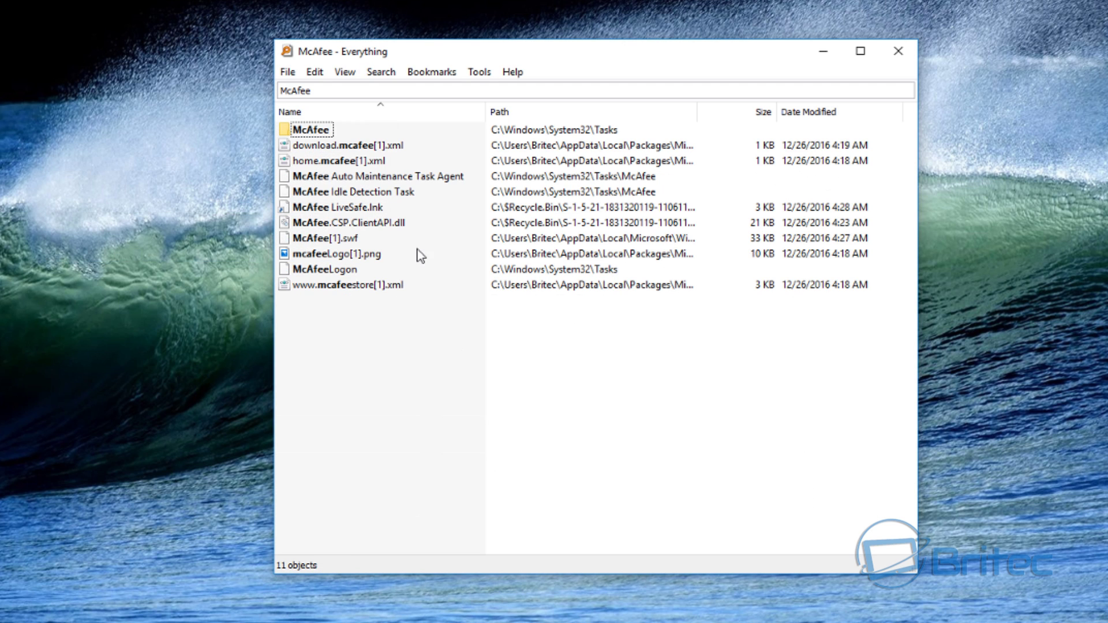
{"action": "left_click", "coordinate": [345, 146]}
{"action": "key", "text": "Delete"}
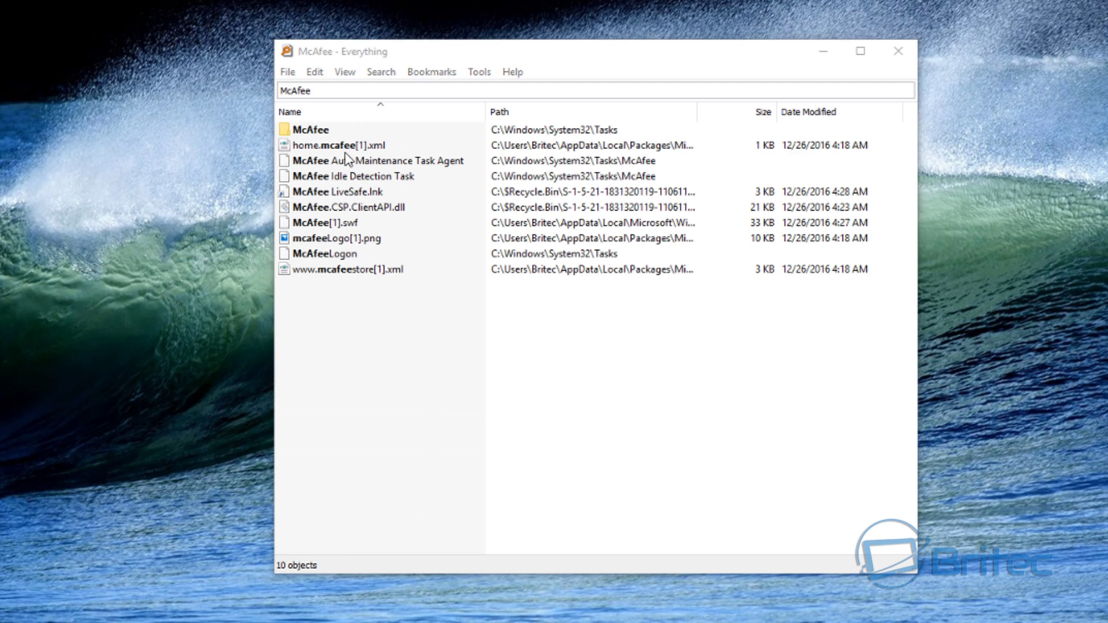
{"action": "left_click", "coordinate": [335, 148]}
{"action": "key", "text": "Delete"}
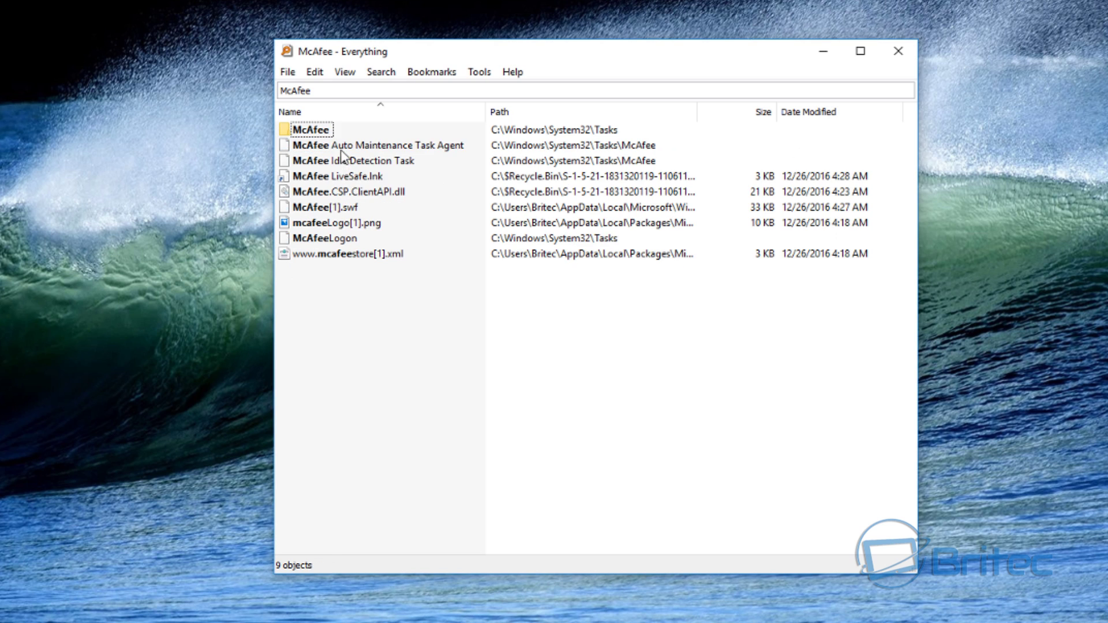
Select the McAfee task entries and the McAfee folder inside Tasks.
{"action": "left_click", "coordinate": [341, 149]}
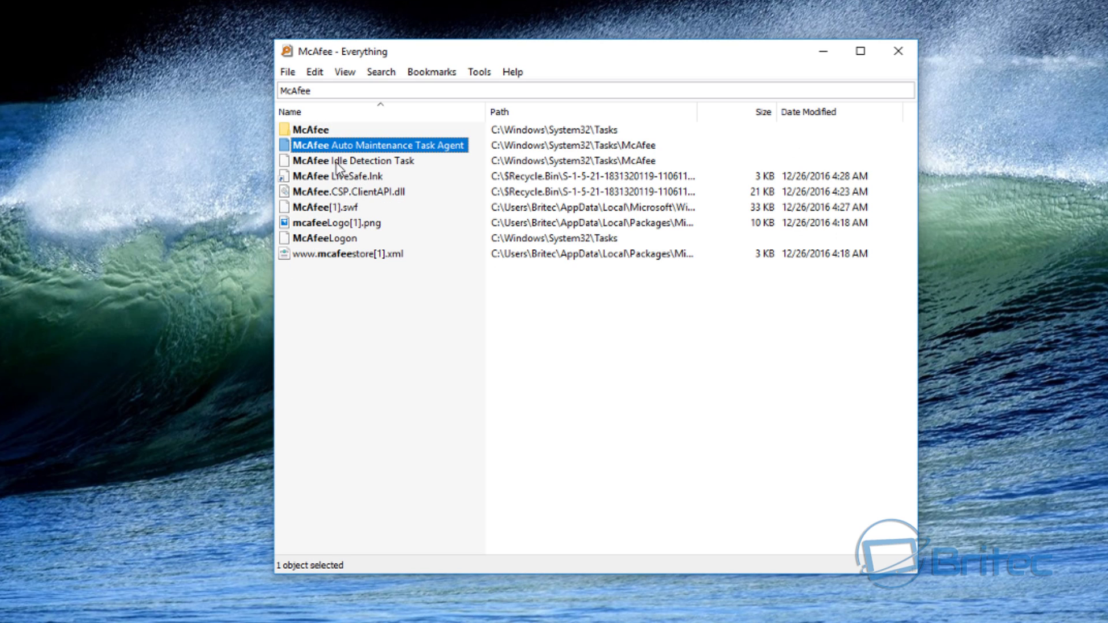
{"action": "left_click", "coordinate": [340, 162]}
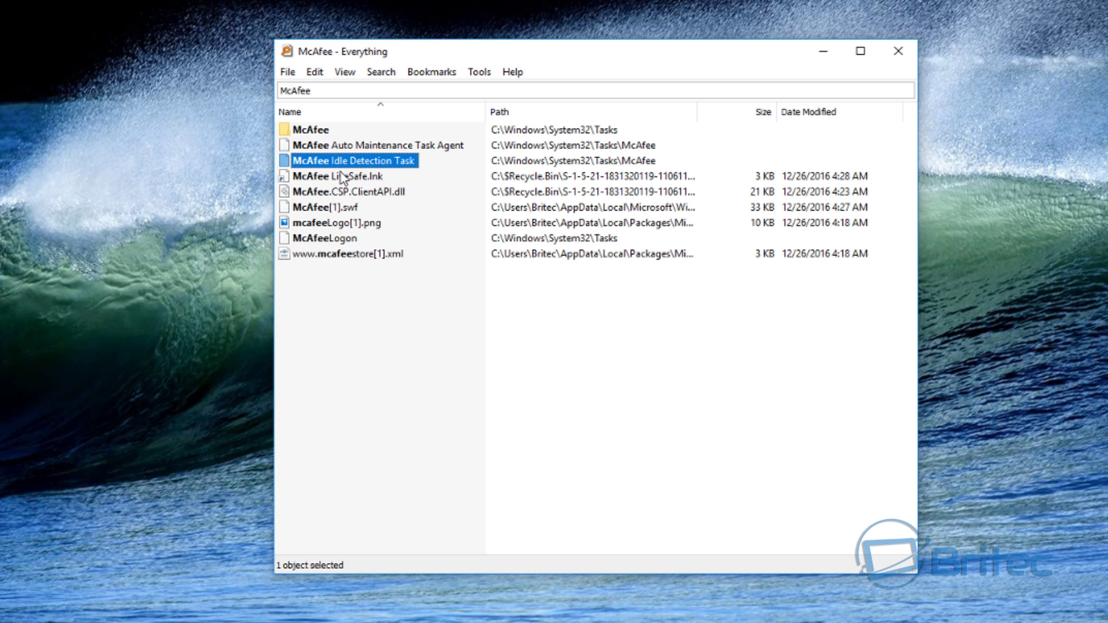
{"action": "left_click", "coordinate": [664, 475]}
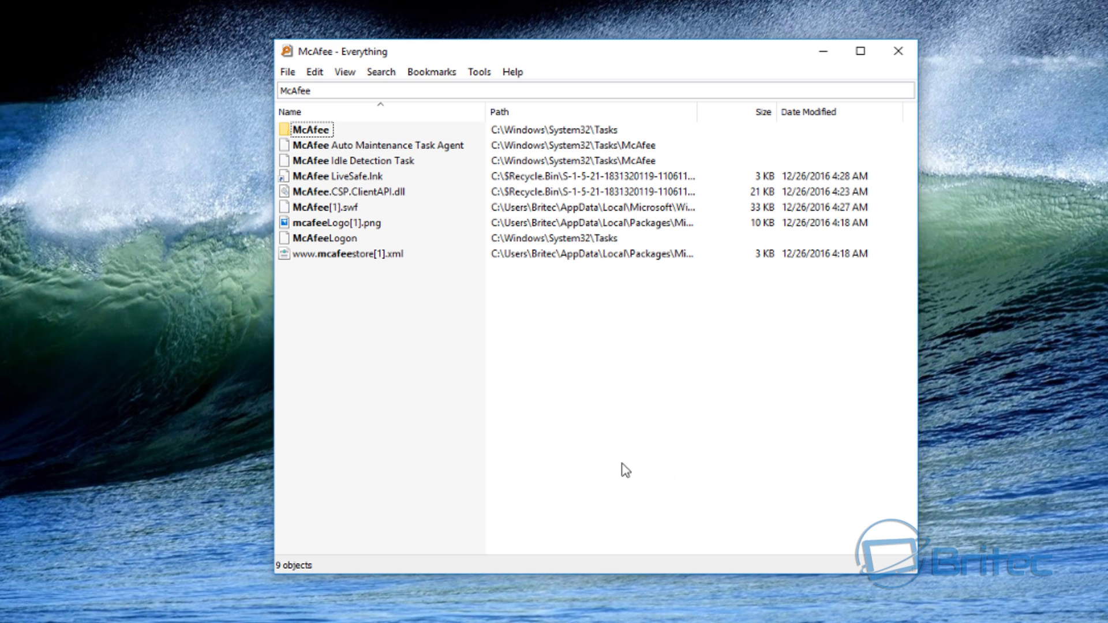
{"action": "left_click", "coordinate": [324, 130]}
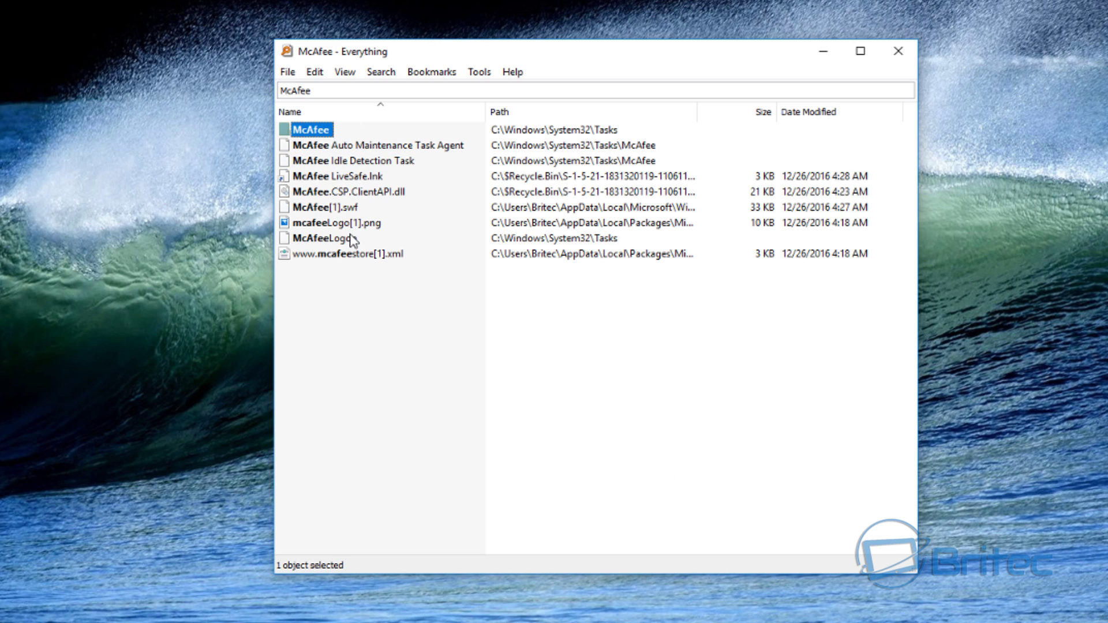
{"action": "left_click", "coordinate": [365, 260], "text": "shift"}
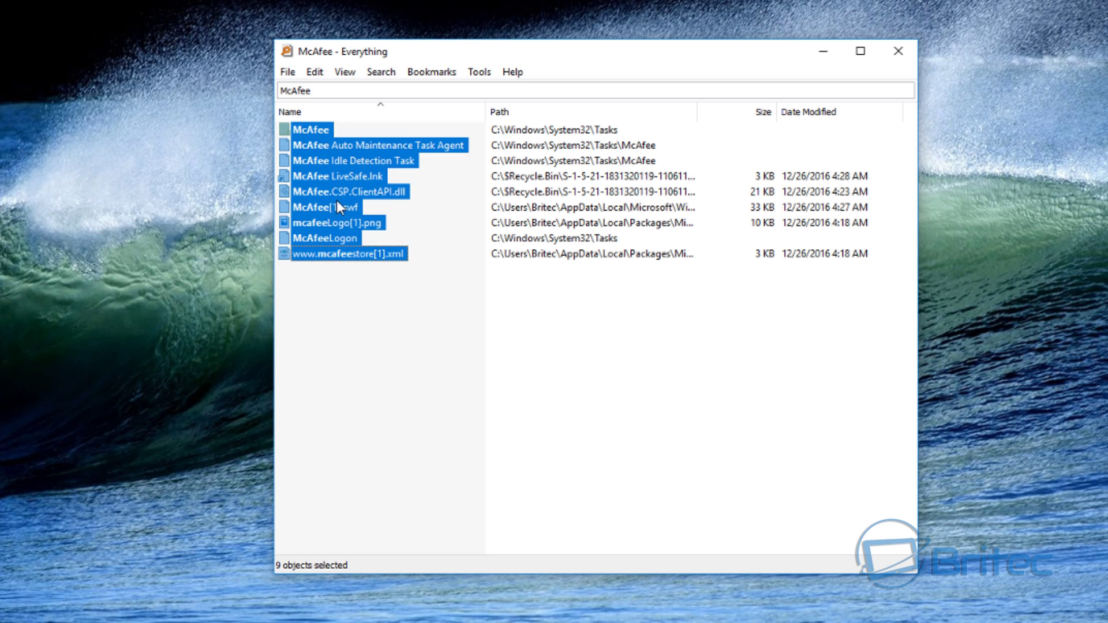
{"action": "right_click", "coordinate": [326, 175]}
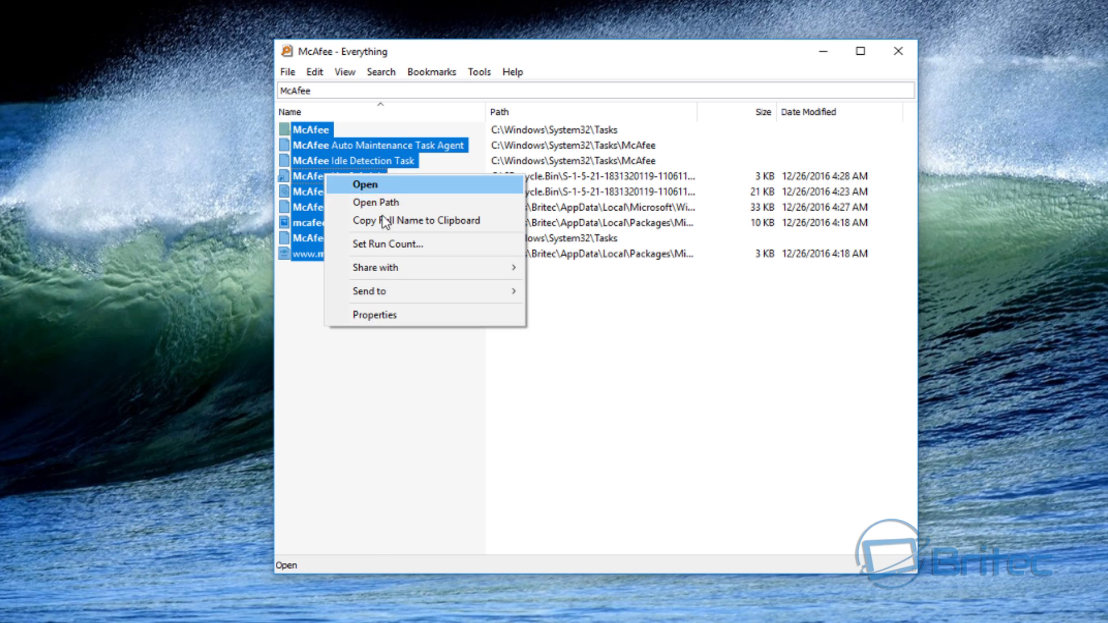
{"action": "left_click", "coordinate": [332, 263]}
{"action": "left_click_drag", "start_coordinate": [396, 291], "coordinate": [316, 136]}
{"action": "right_click", "coordinate": [316, 138]}
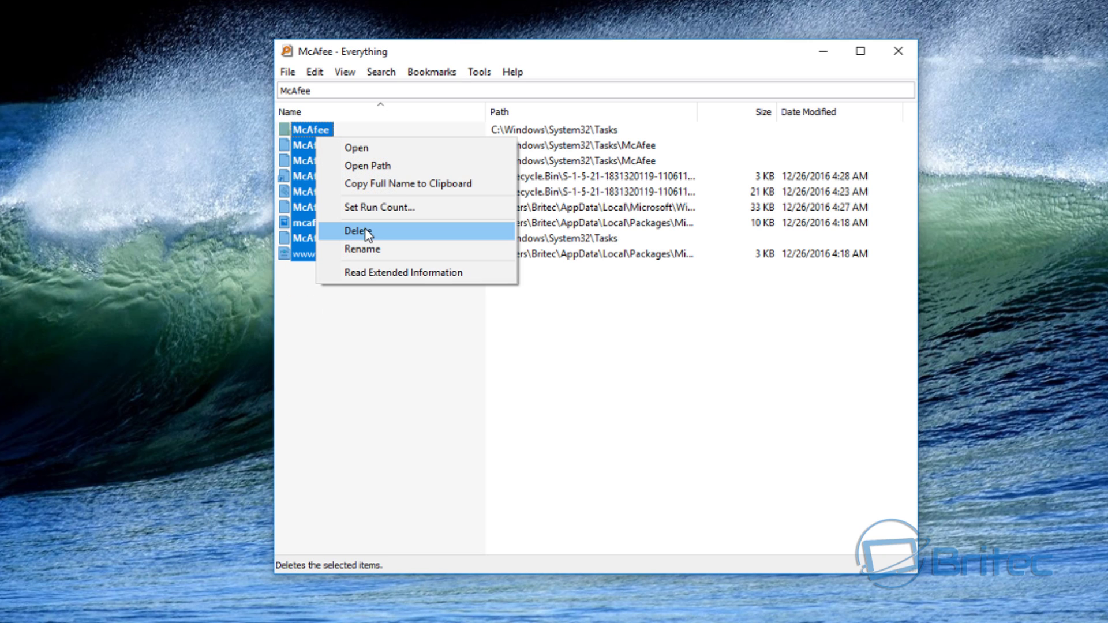
{"action": "key", "text": "Escape"}
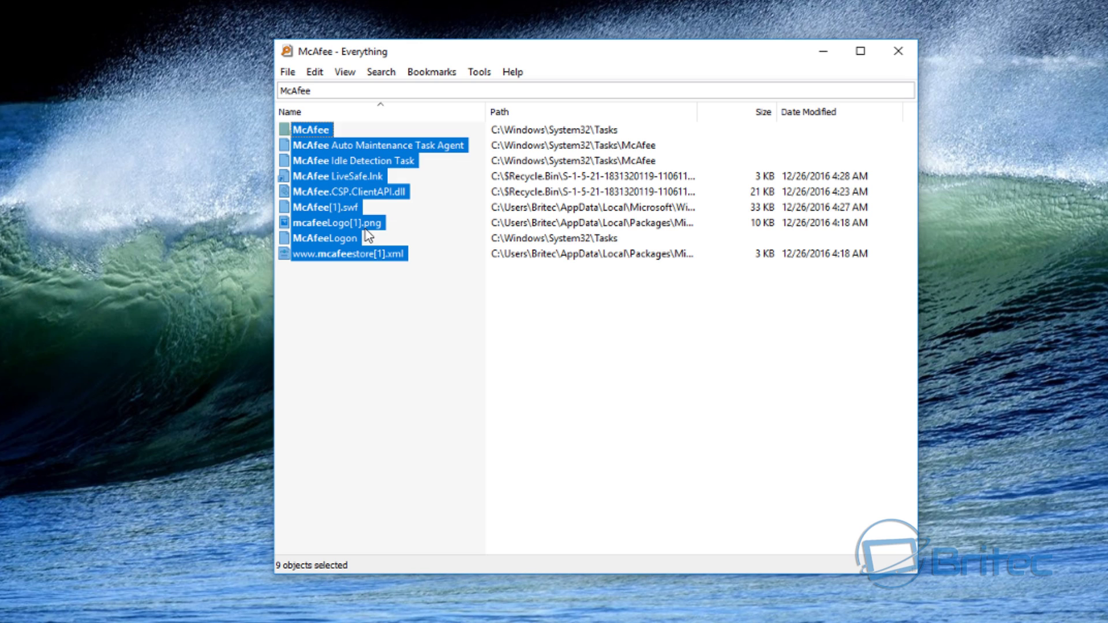
{"action": "left_click", "coordinate": [379, 326]}
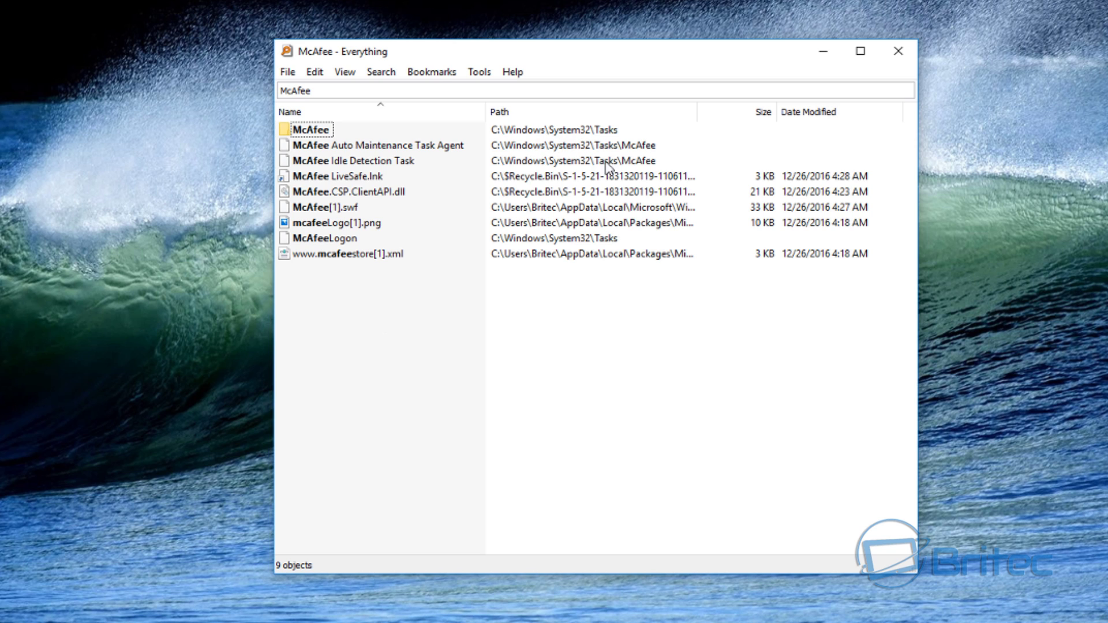
{"action": "left_click", "coordinate": [322, 134]}
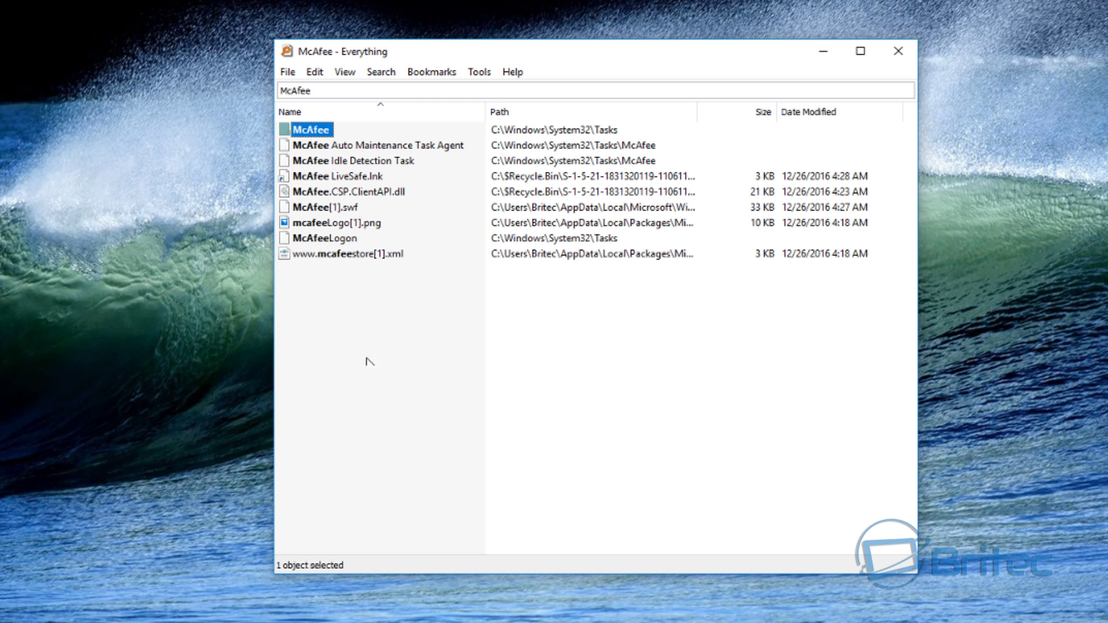
Open File Explorer and navigate to C:\Windows\System32\Tasks.
{"action": "key", "text": "super+e"}
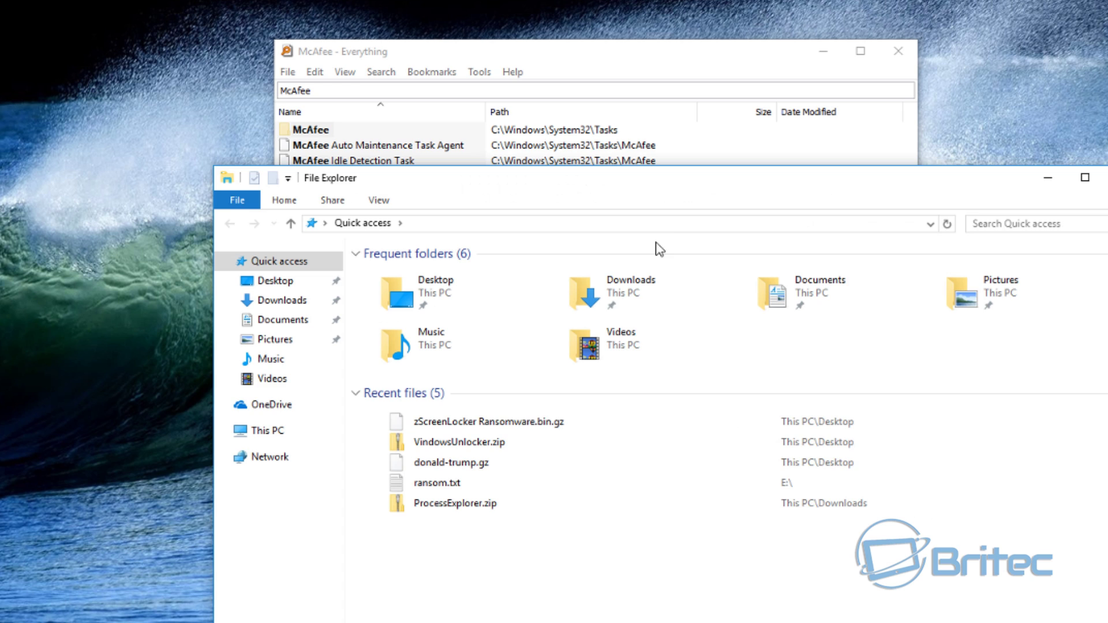
{"action": "left_click_drag", "start_coordinate": [697, 186], "coordinate": [632, 189]}
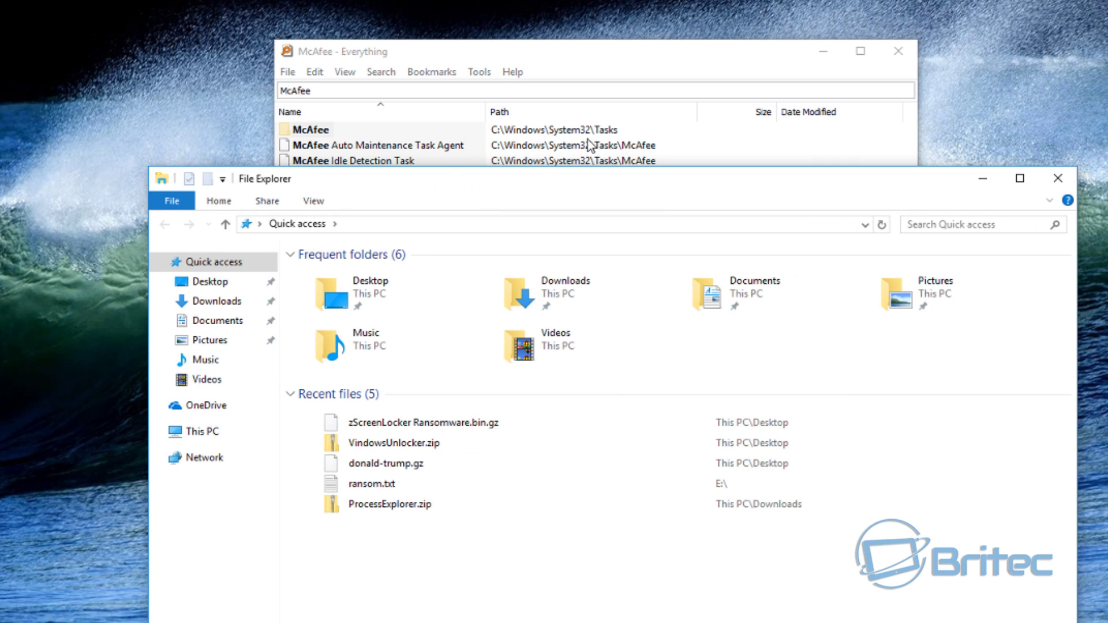
{"action": "left_click", "coordinate": [195, 433]}
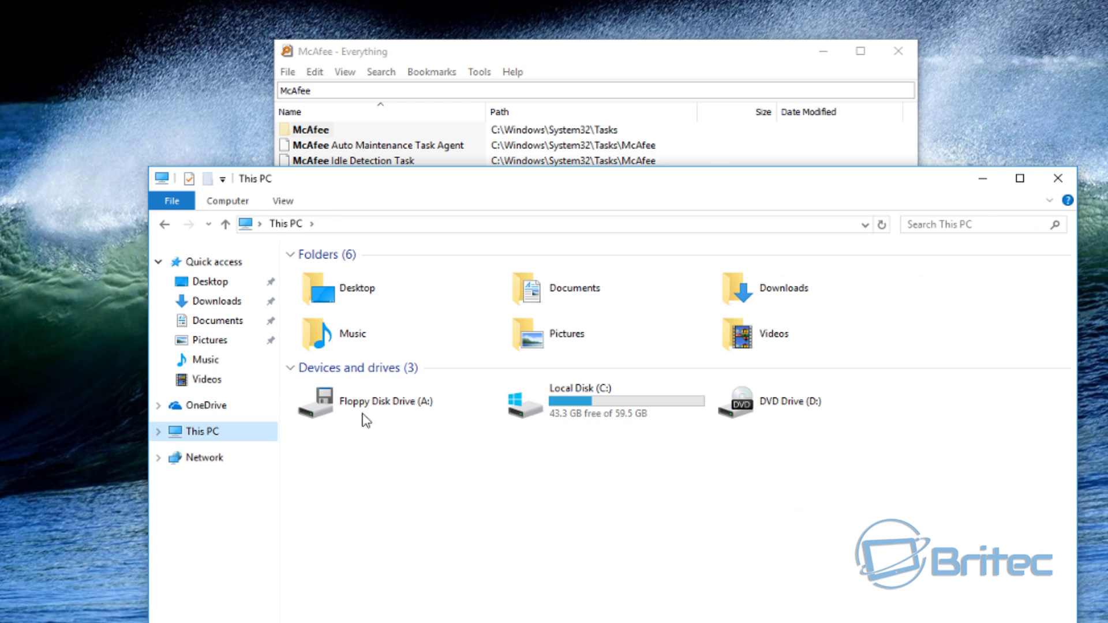
{"action": "double_click", "coordinate": [563, 411]}
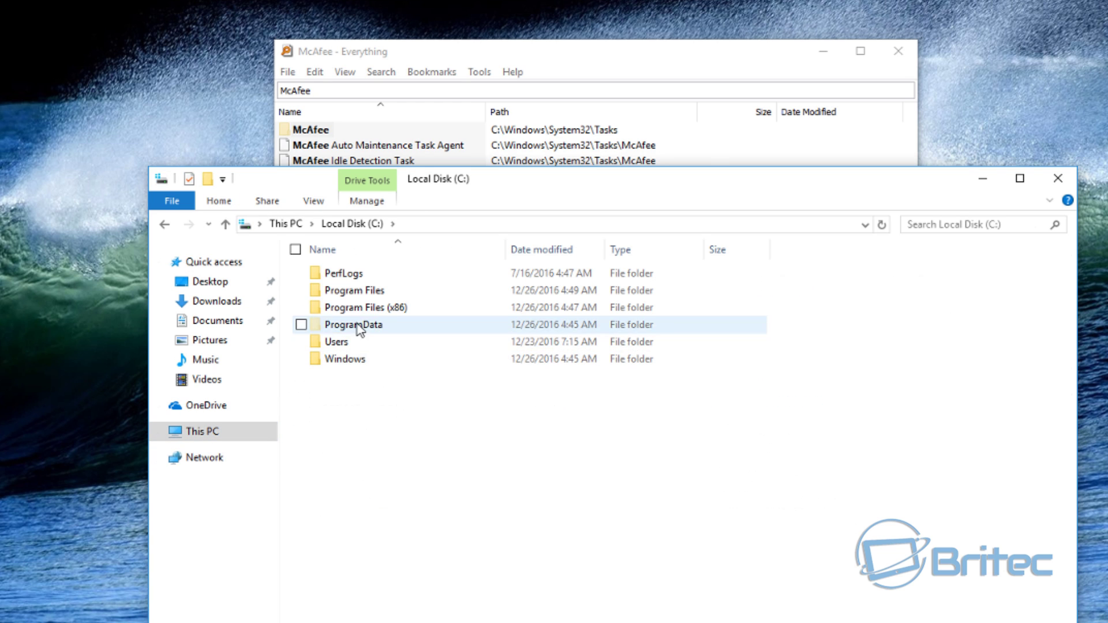
{"action": "double_click", "coordinate": [352, 358]}
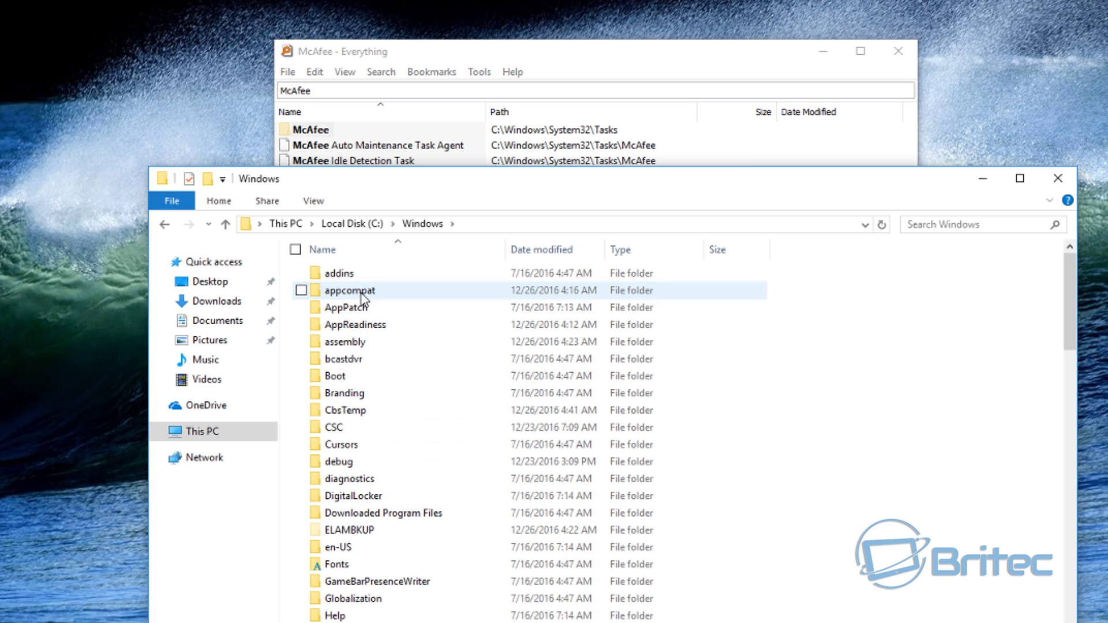
{"action": "scroll", "coordinate": [389, 410], "scroll_direction": "down", "scroll_amount": 10}
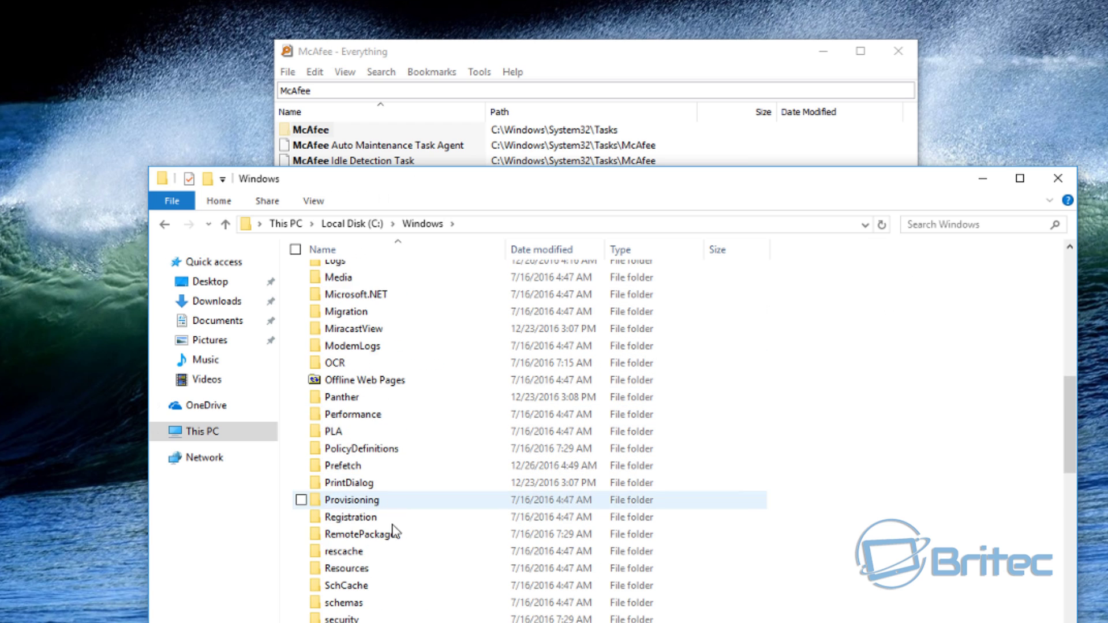
{"action": "scroll", "coordinate": [395, 533], "scroll_direction": "down", "scroll_amount": 3}
{"action": "double_click", "coordinate": [346, 619]}
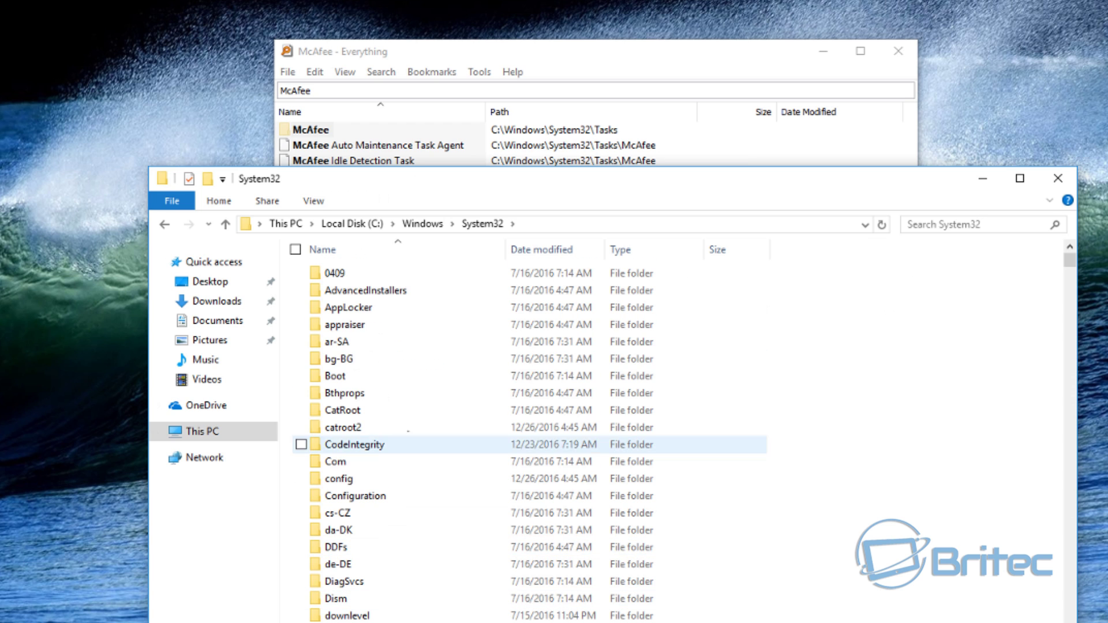
{"action": "scroll", "coordinate": [372, 462], "scroll_direction": "down", "scroll_amount": 3}
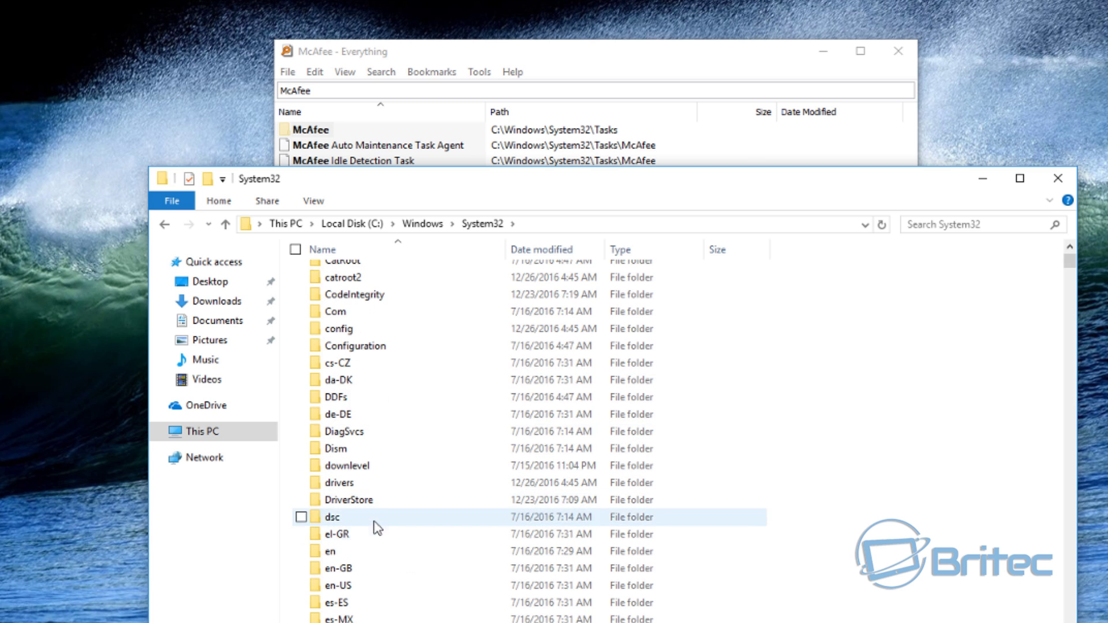
{"action": "scroll", "coordinate": [374, 523], "scroll_direction": "down", "scroll_amount": 12}
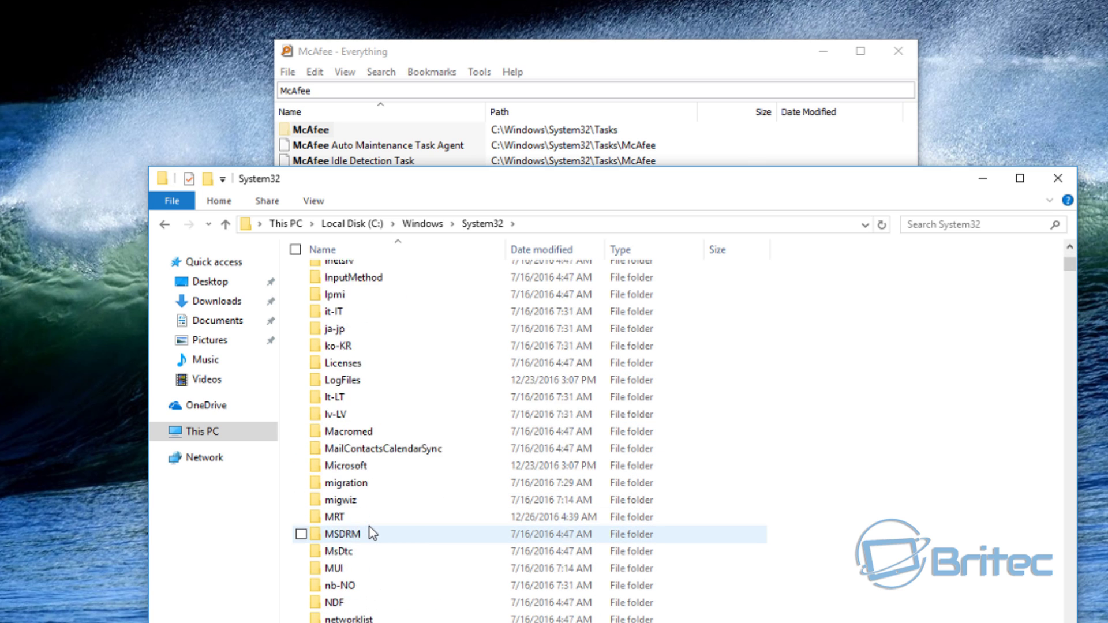
{"action": "scroll", "coordinate": [372, 531], "scroll_direction": "down", "scroll_amount": 5}
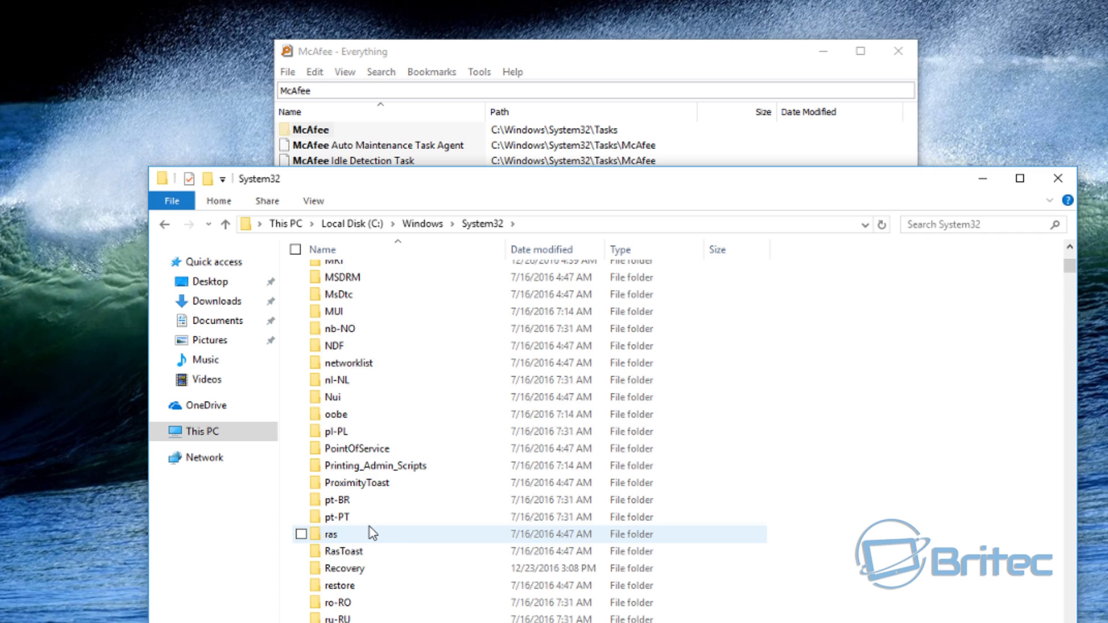
{"action": "scroll", "coordinate": [369, 527], "scroll_direction": "down", "scroll_amount": 9}
{"action": "scroll", "coordinate": [369, 527], "scroll_direction": "down", "scroll_amount": 1}
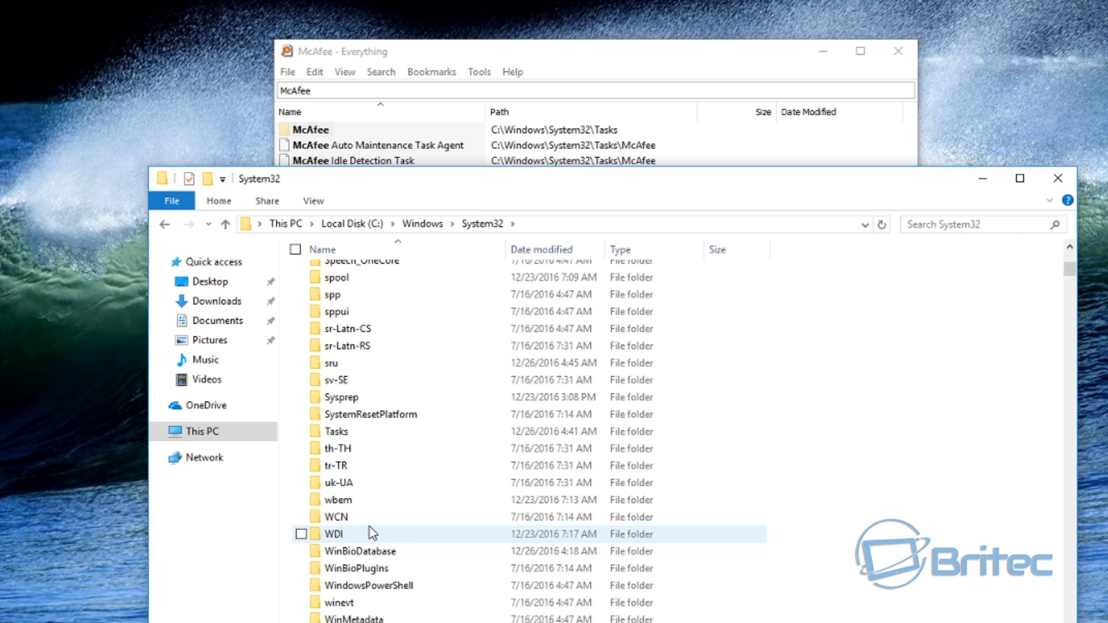
{"action": "double_click", "coordinate": [340, 433]}
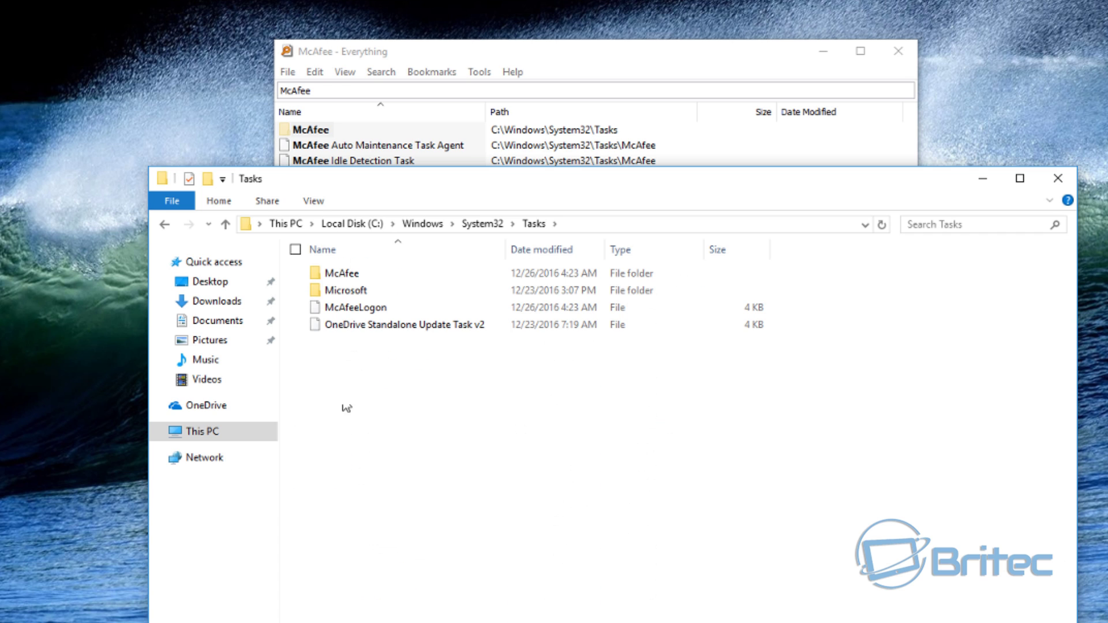
Attempt to delete the McAfee folder in Tasks, dismissing the item-not-found warning.
{"action": "left_click", "coordinate": [348, 274]}
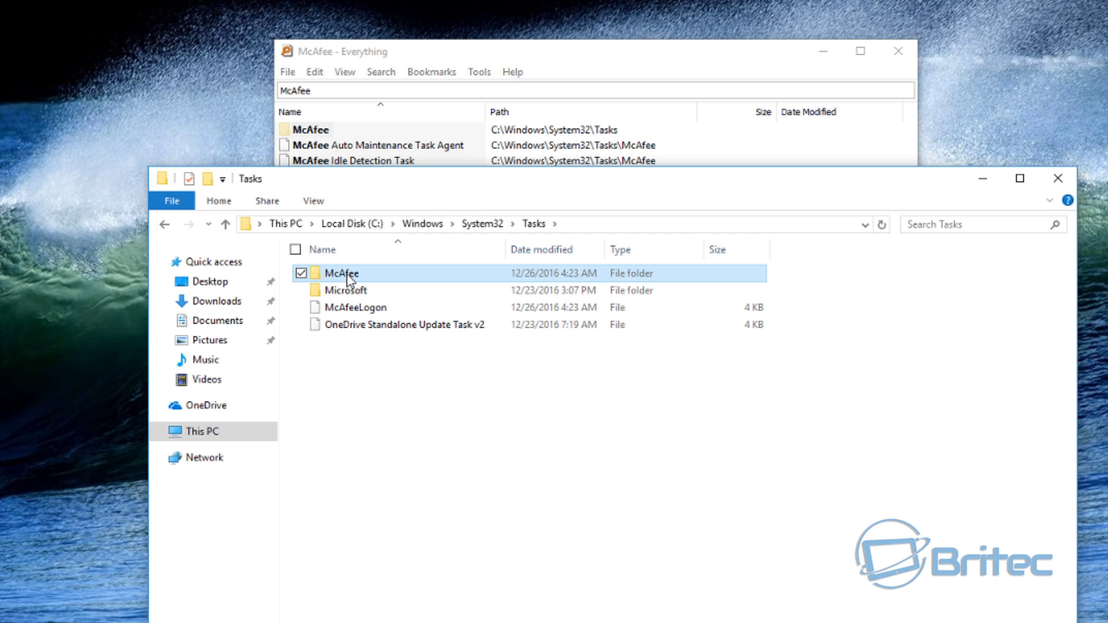
{"action": "right_click", "coordinate": [348, 280]}
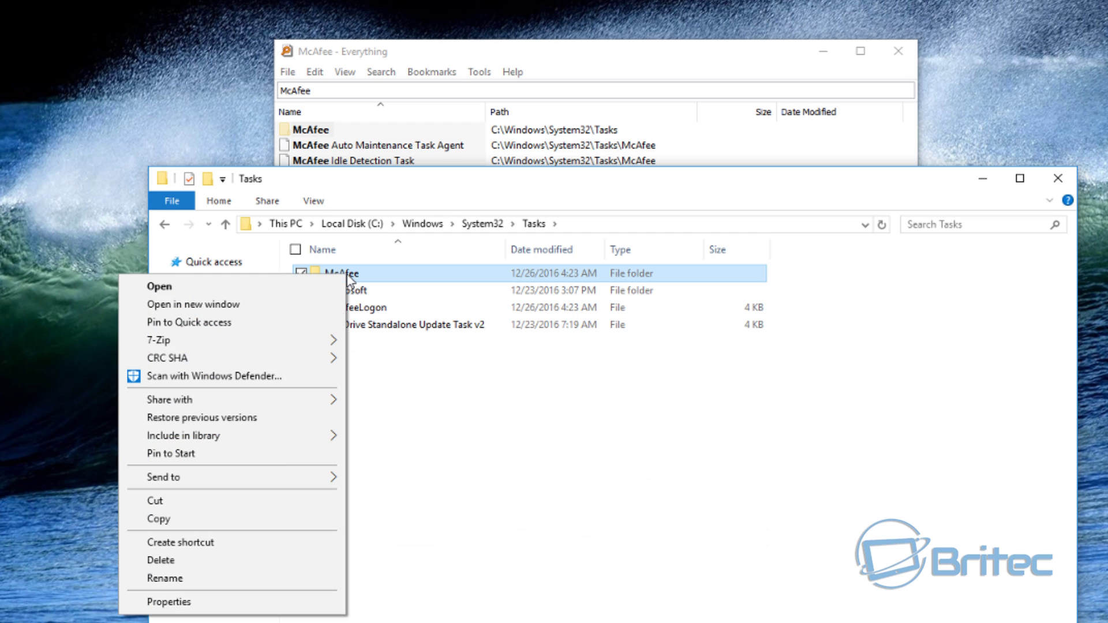
{"action": "left_click", "coordinate": [249, 559]}
{"action": "left_click", "coordinate": [165, 233]}
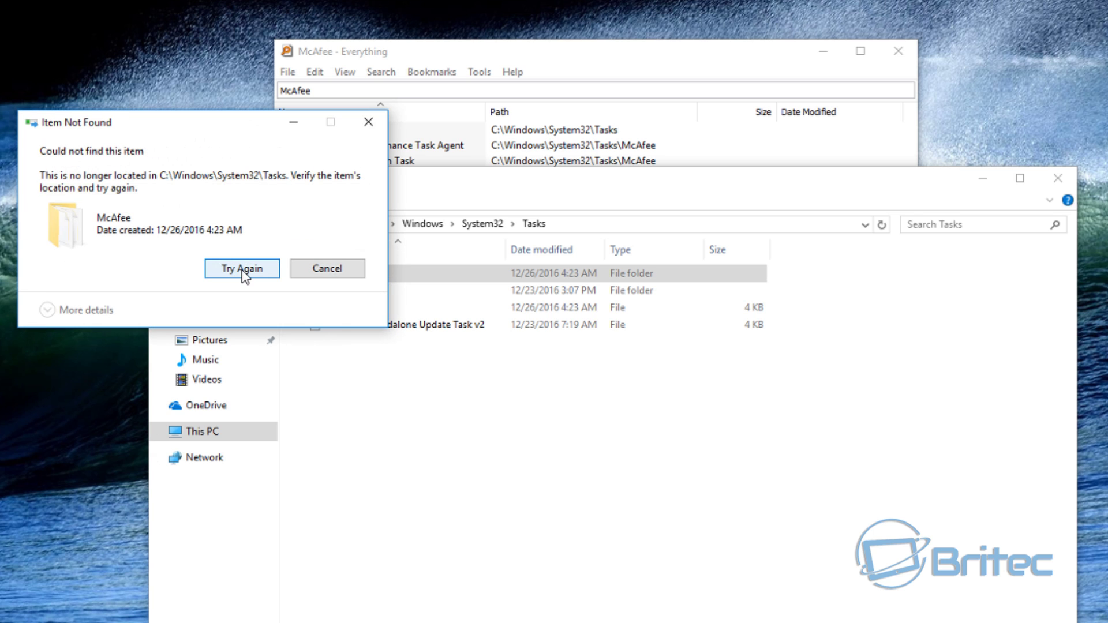
{"action": "left_click", "coordinate": [327, 270]}
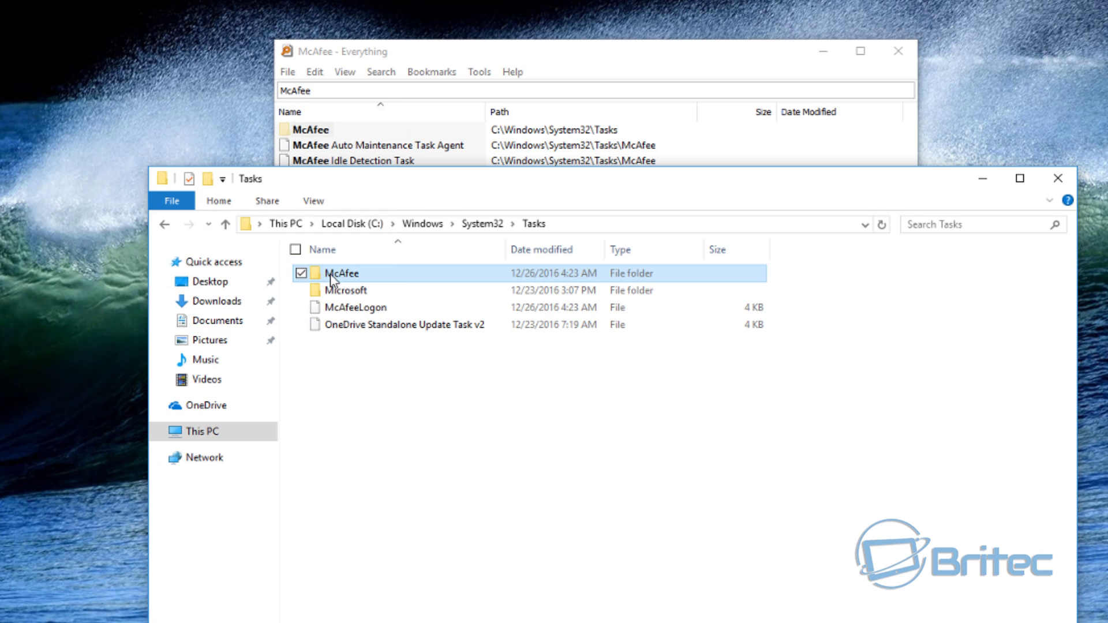
Delete the McAfeeLogon file and the two McAfee task files inside the McAfee folder.
{"action": "left_click", "coordinate": [364, 311]}
{"action": "right_click", "coordinate": [364, 310]}
{"action": "left_click", "coordinate": [258, 497]}
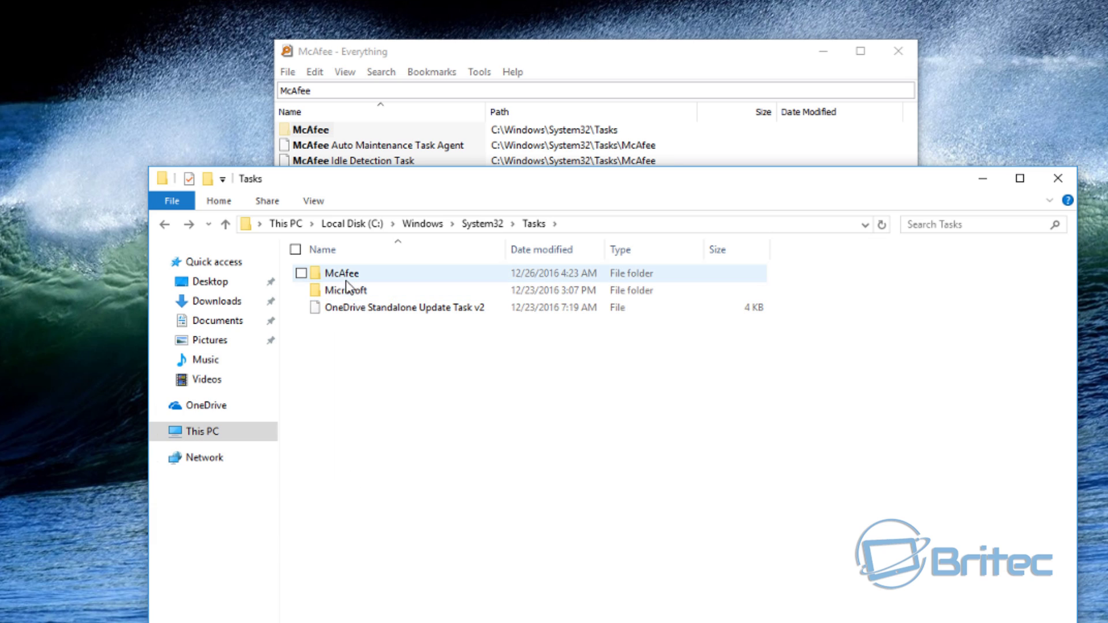
{"action": "double_click", "coordinate": [346, 273]}
{"action": "left_click_drag", "start_coordinate": [407, 328], "coordinate": [330, 266]}
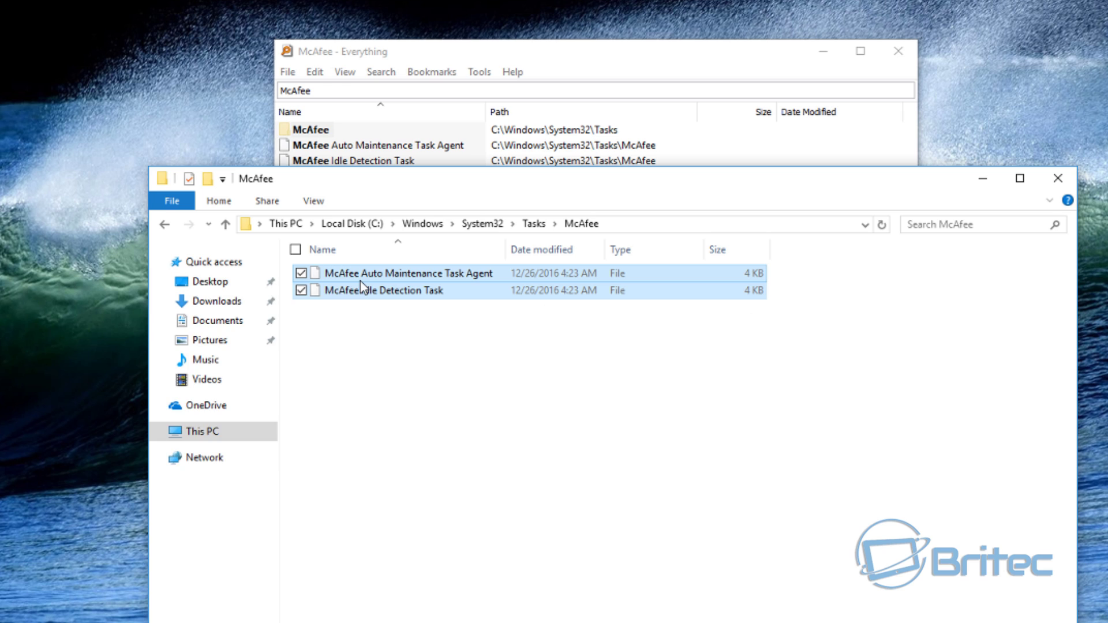
{"action": "right_click", "coordinate": [360, 282]}
{"action": "left_click", "coordinate": [265, 441]}
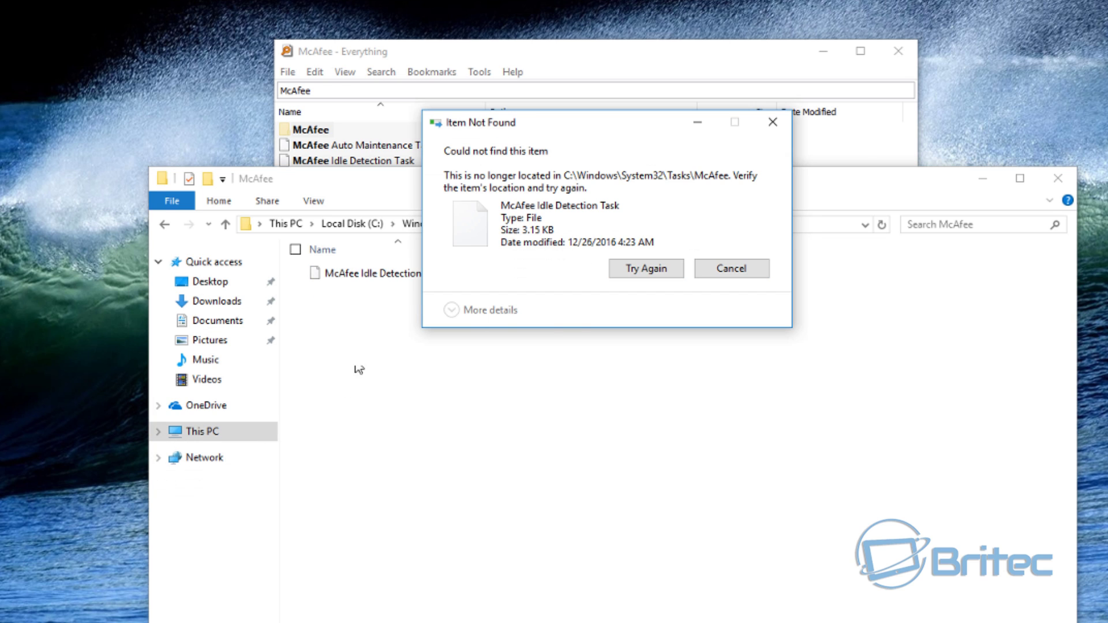
{"action": "left_click", "coordinate": [732, 269]}
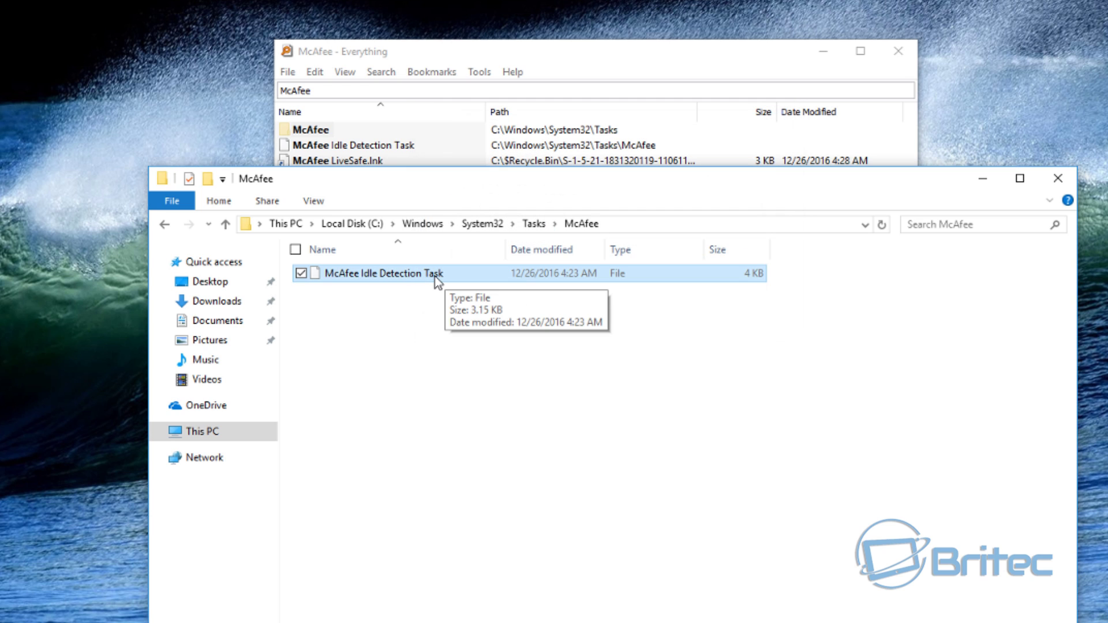
Attempt to rename the McAfee Idle Detection Task file, dismissing the item-not-found warning.
{"action": "right_click", "coordinate": [434, 275]}
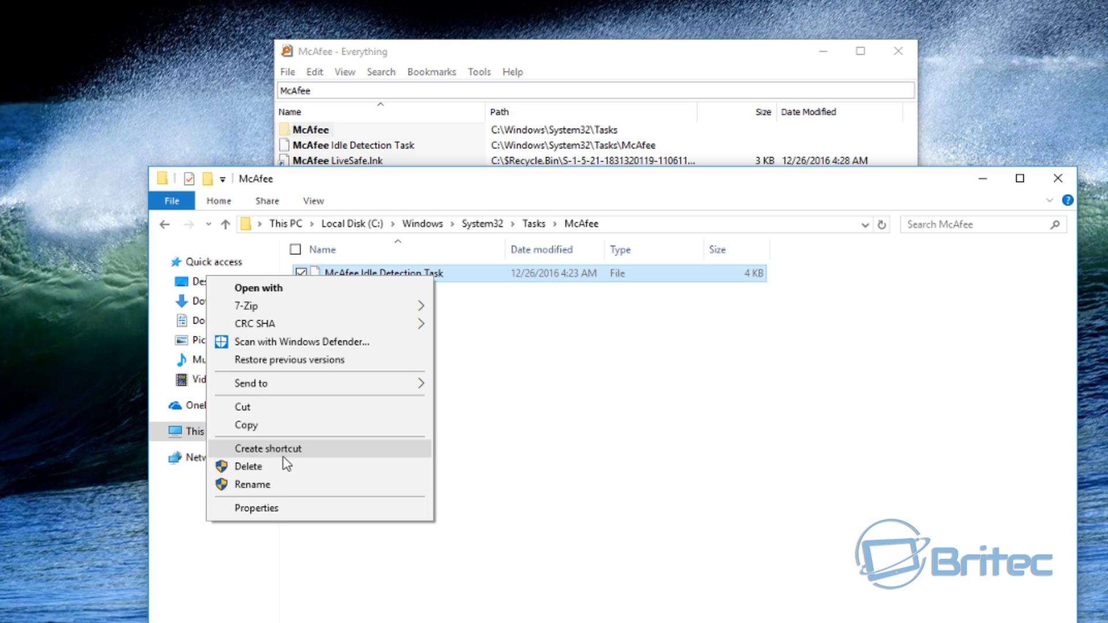
{"action": "left_click", "coordinate": [287, 484]}
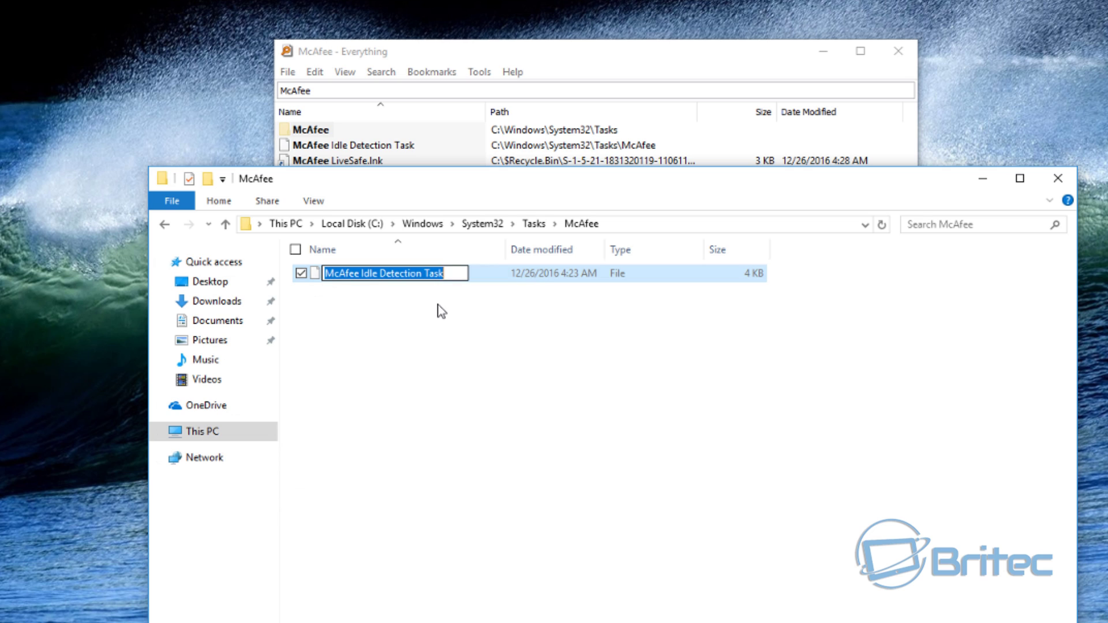
{"action": "type", "text": "old"}
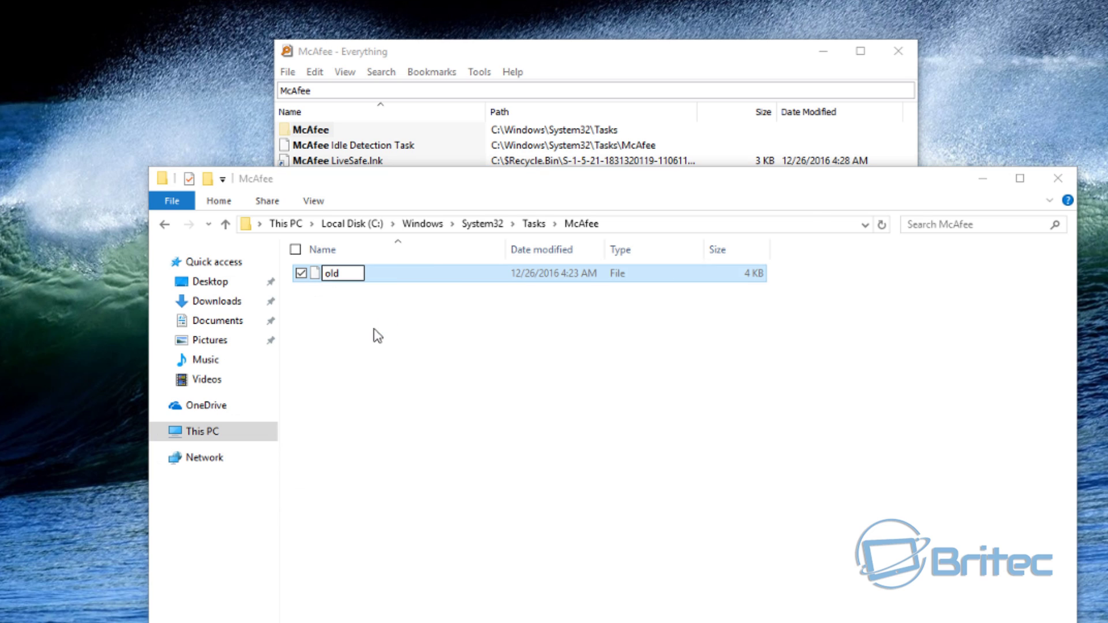
{"action": "key", "text": "Return"}
{"action": "left_click", "coordinate": [749, 421]}
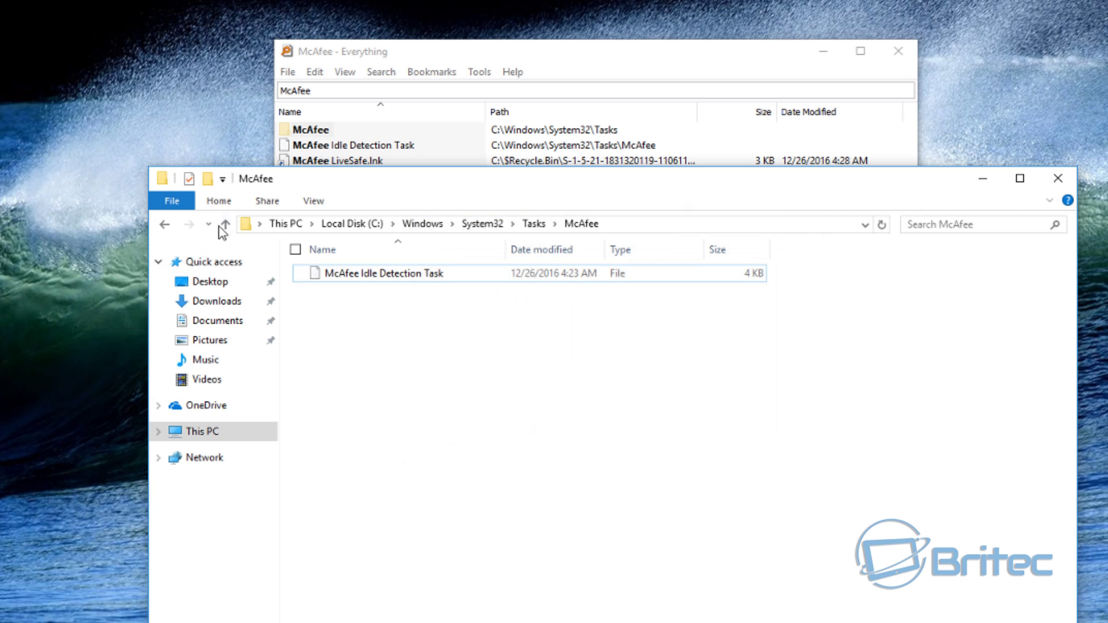
Rename the McAfee folder under Tasks to McAfee.old.
{"action": "left_click", "coordinate": [164, 224]}
{"action": "right_click", "coordinate": [358, 277]}
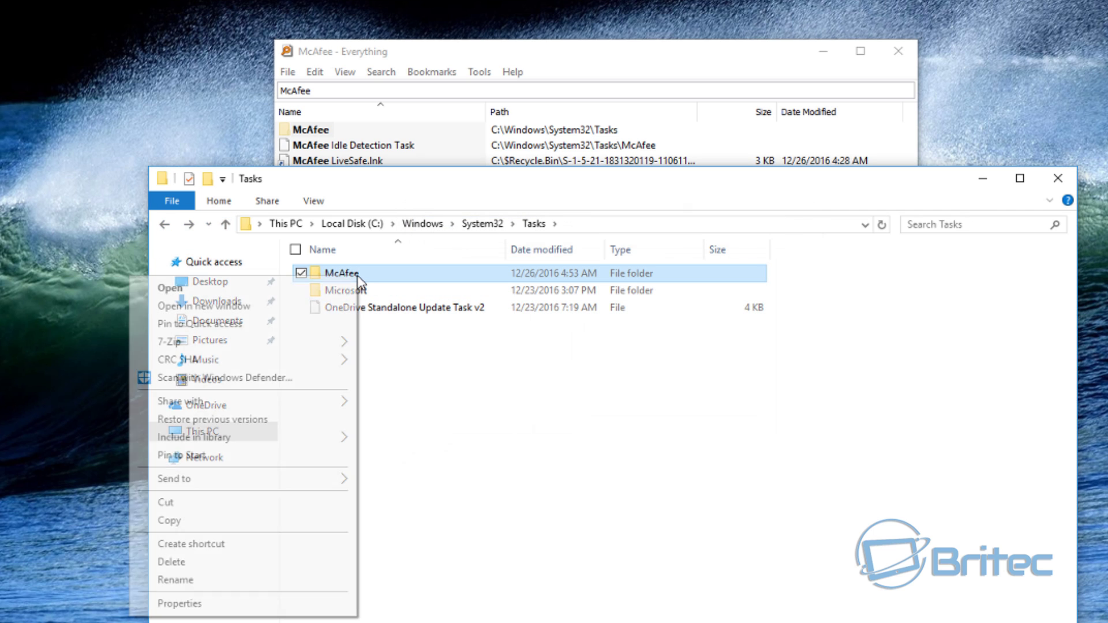
{"action": "left_click", "coordinate": [289, 579]}
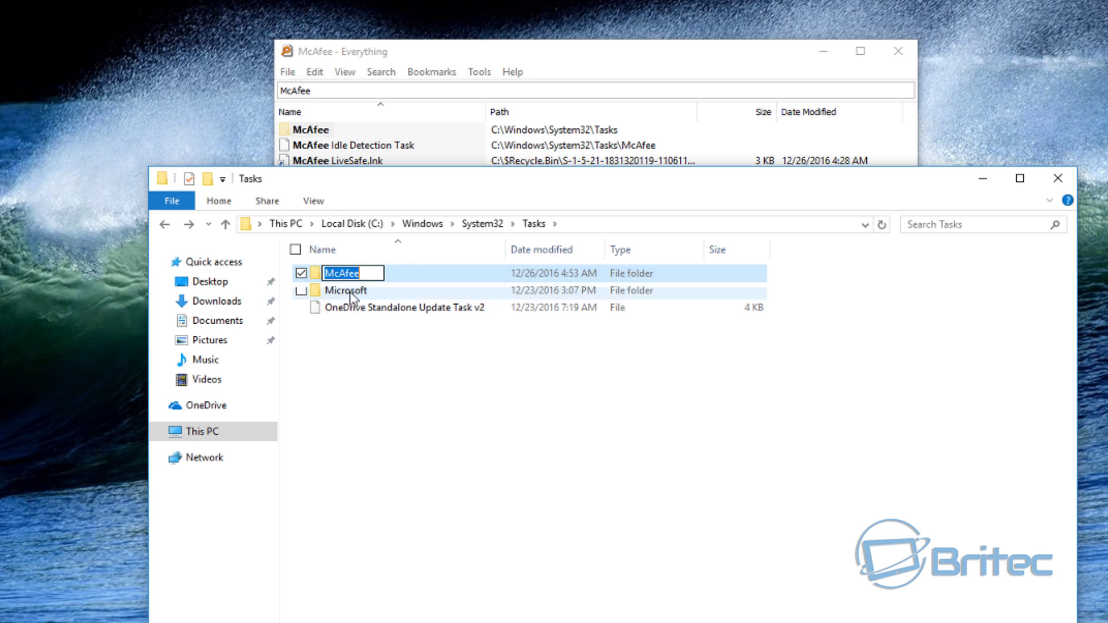
{"action": "left_click", "coordinate": [368, 274]}
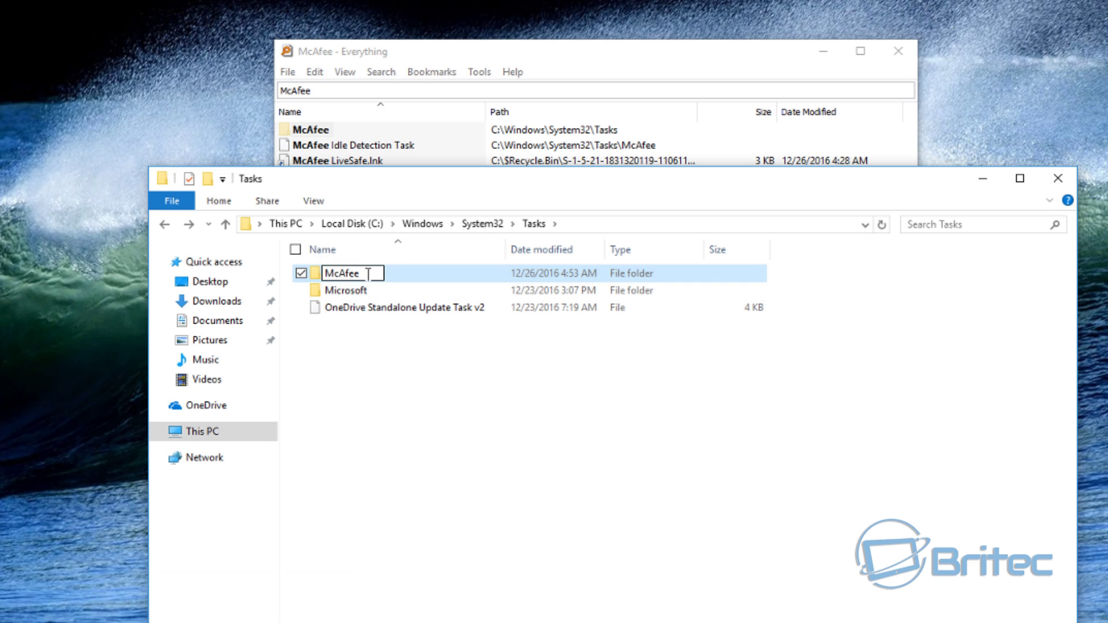
{"action": "type", "text": ".old"}
{"action": "left_click", "coordinate": [356, 387]}
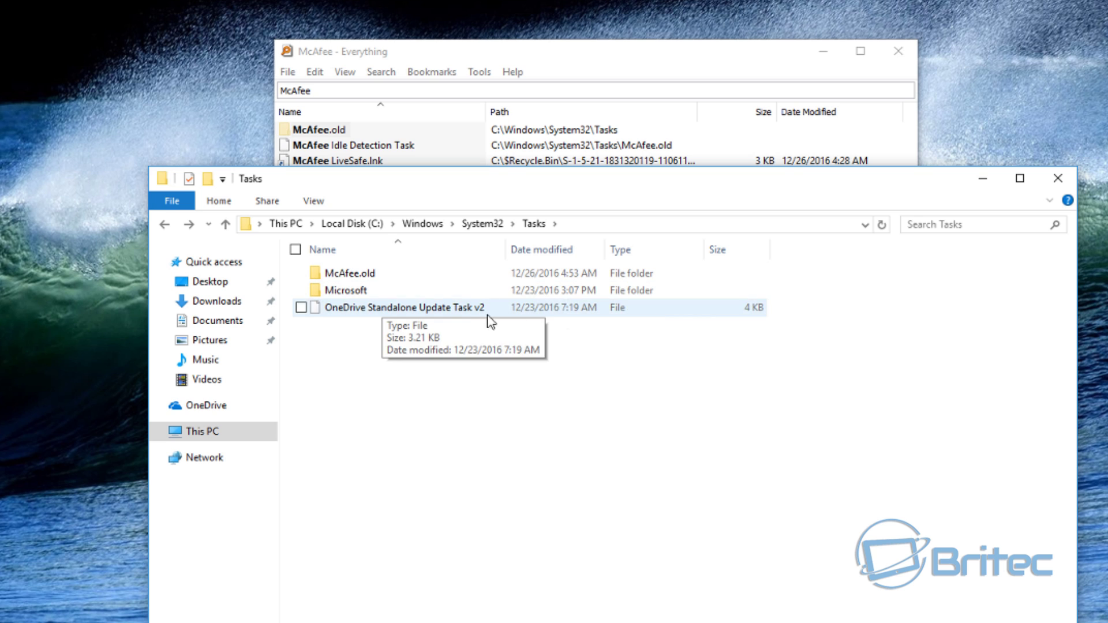
Close File Explorer and delete the McAfee LiveSafe.lnk shortcut and McAfee.CSP.ClientAPI.dll from Everything's results.
{"action": "left_click", "coordinate": [1058, 178]}
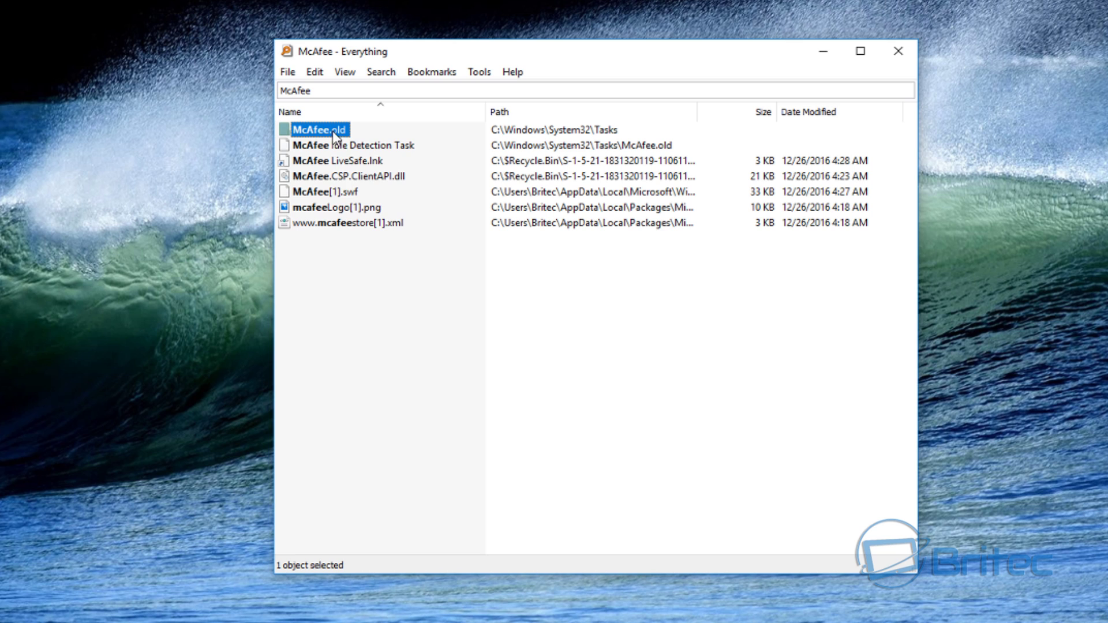
{"action": "left_click", "coordinate": [336, 146]}
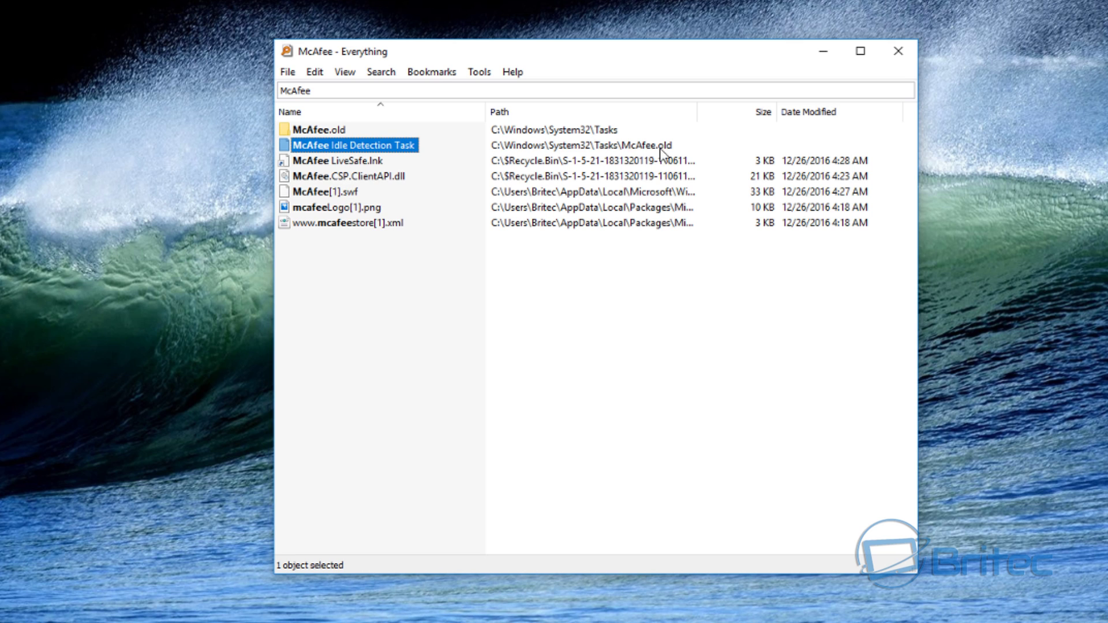
{"action": "left_click", "coordinate": [325, 164]}
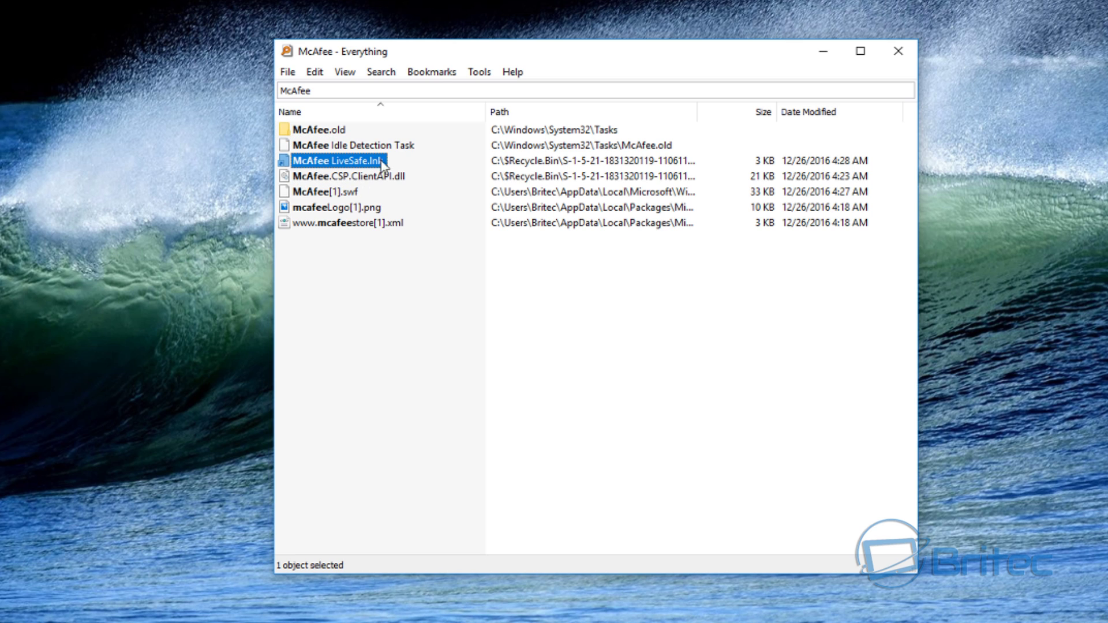
{"action": "left_click", "coordinate": [342, 178], "text": "ctrl"}
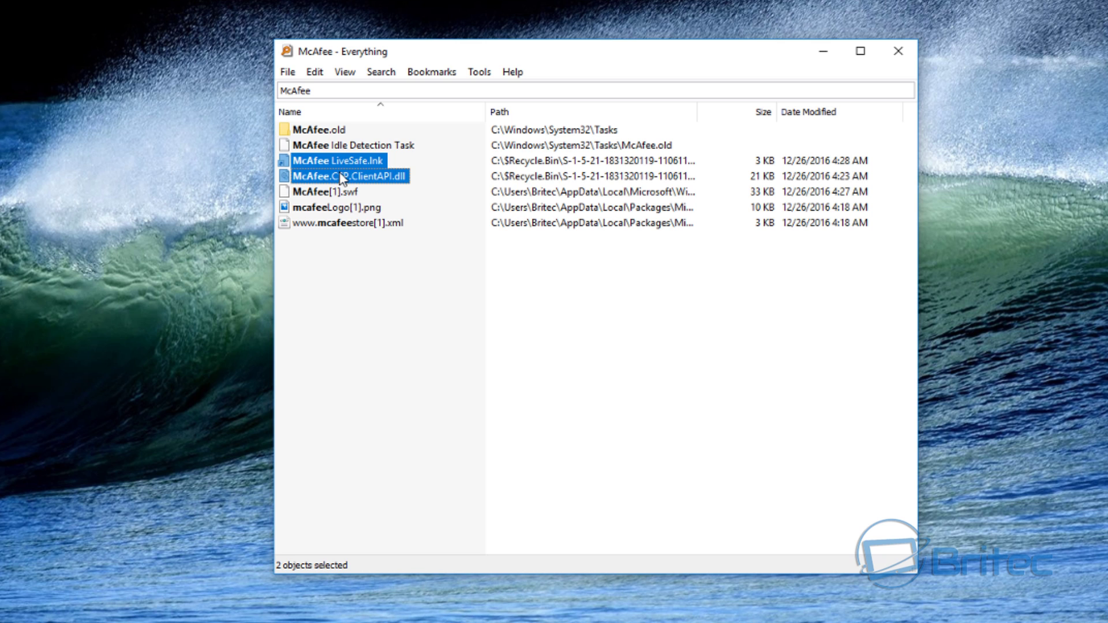
{"action": "right_click", "coordinate": [340, 175]}
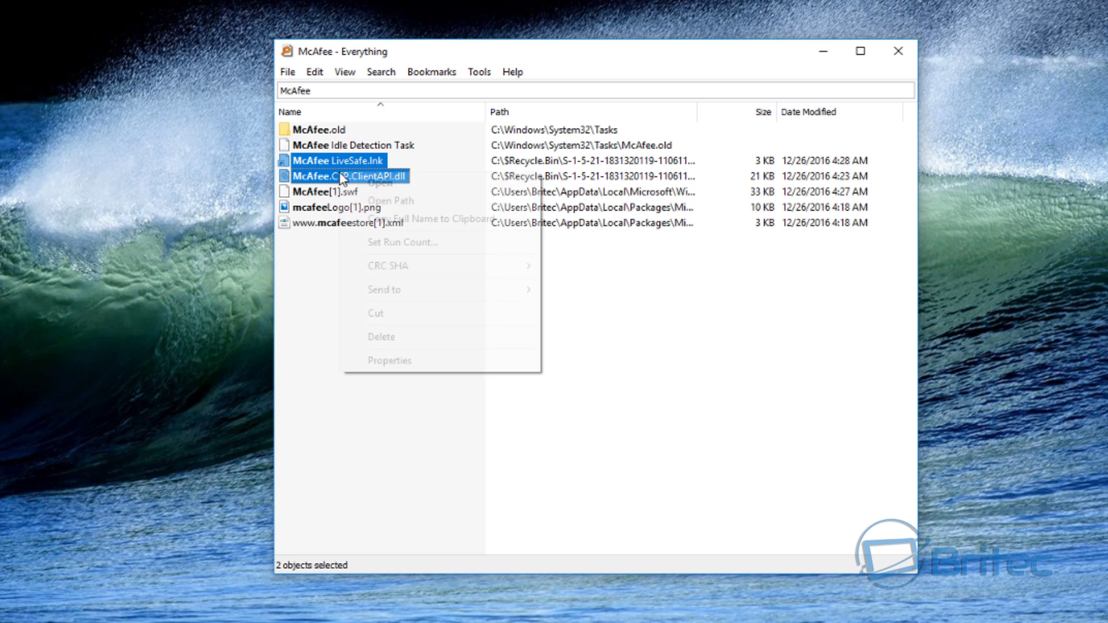
{"action": "left_click", "coordinate": [408, 342]}
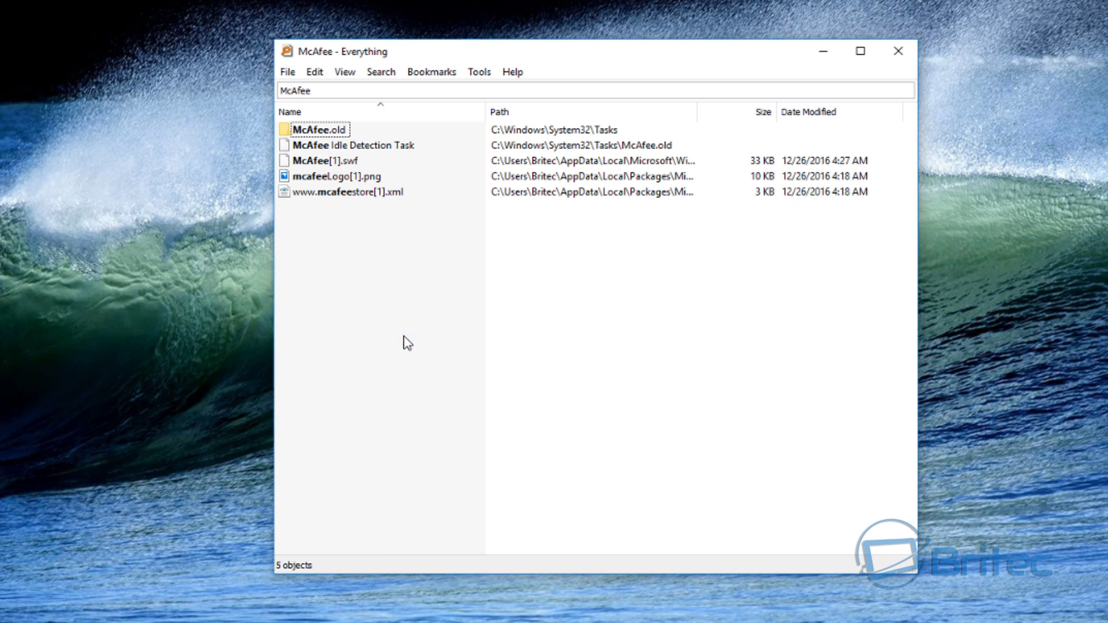
Delete the McAfee[1].swf and mcafeeLogo[1].png leftover files.
{"action": "left_click", "coordinate": [335, 162]}
{"action": "right_click", "coordinate": [334, 162]}
{"action": "left_click", "coordinate": [370, 426]}
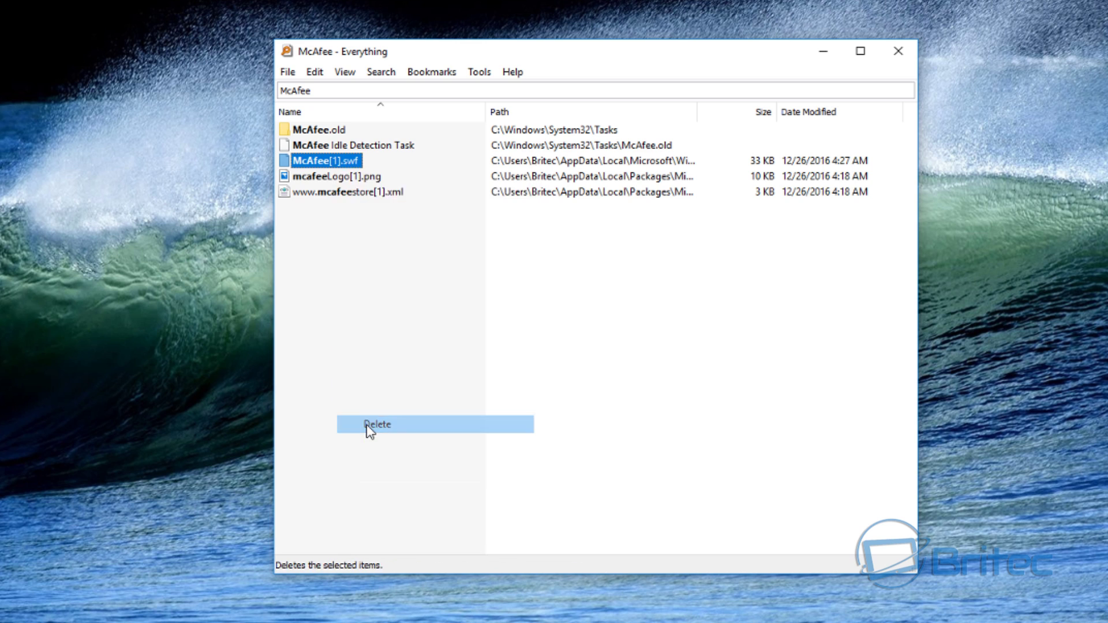
{"action": "left_click", "coordinate": [348, 162]}
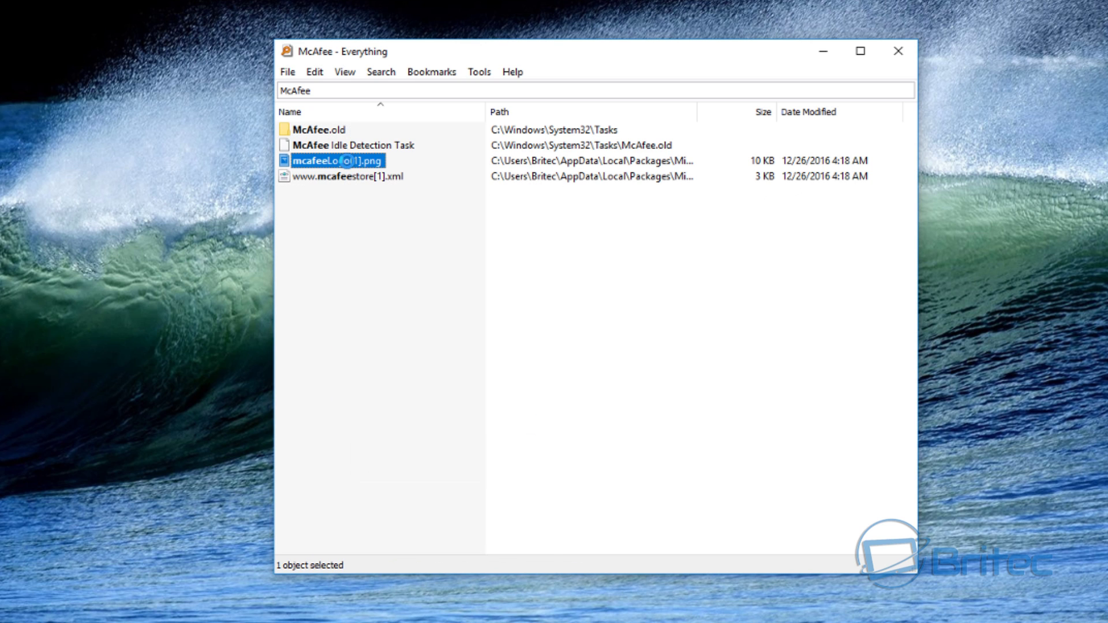
{"action": "right_click", "coordinate": [348, 161]}
{"action": "left_click", "coordinate": [397, 575]}
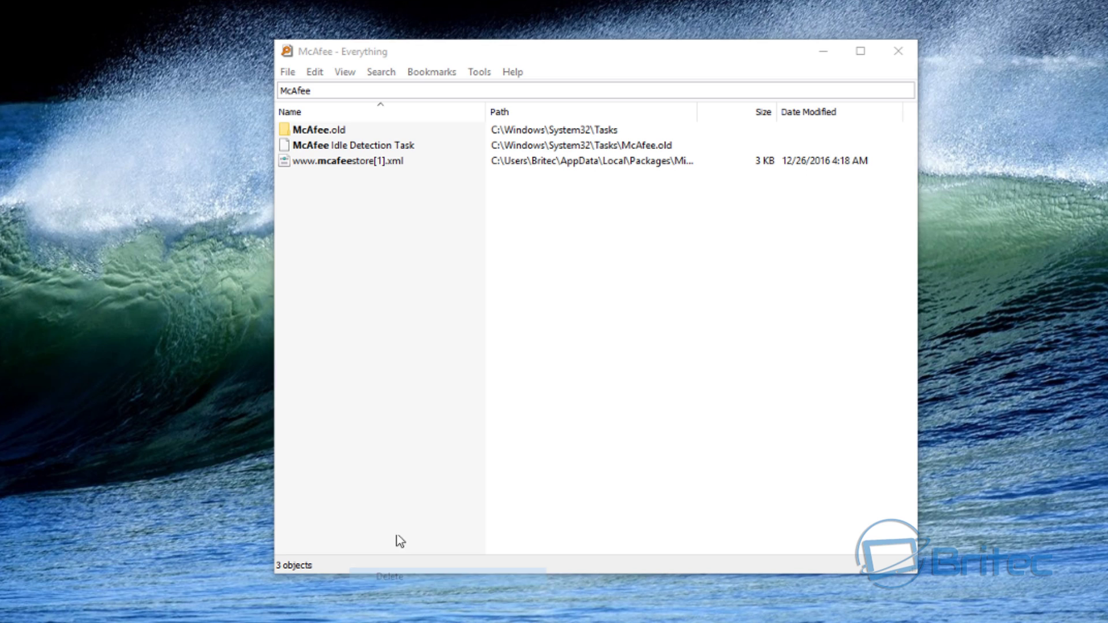
{"action": "left_click", "coordinate": [352, 164]}
{"action": "right_click", "coordinate": [350, 163]}
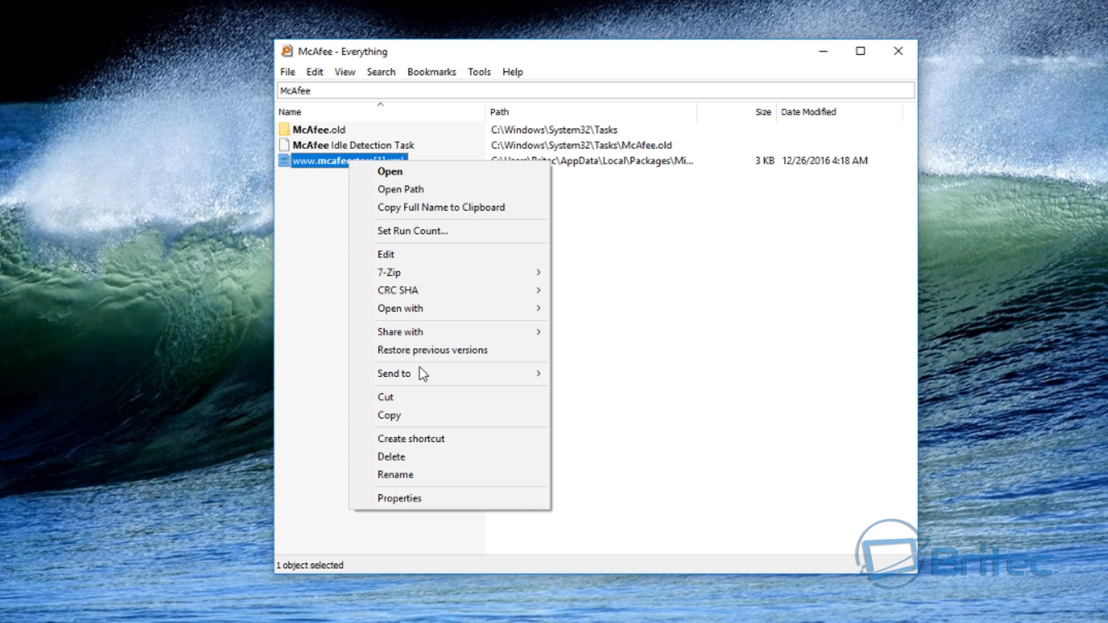
{"action": "left_click", "coordinate": [423, 460]}
{"action": "left_click", "coordinate": [357, 146]}
{"action": "right_click", "coordinate": [357, 146]}
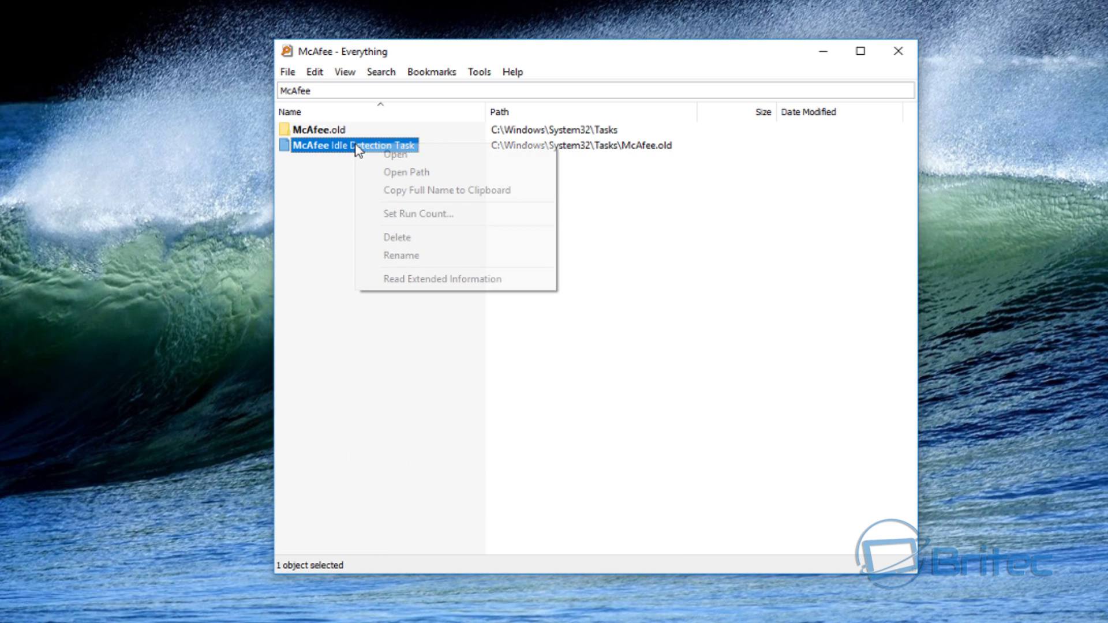
{"action": "left_click", "coordinate": [405, 243]}
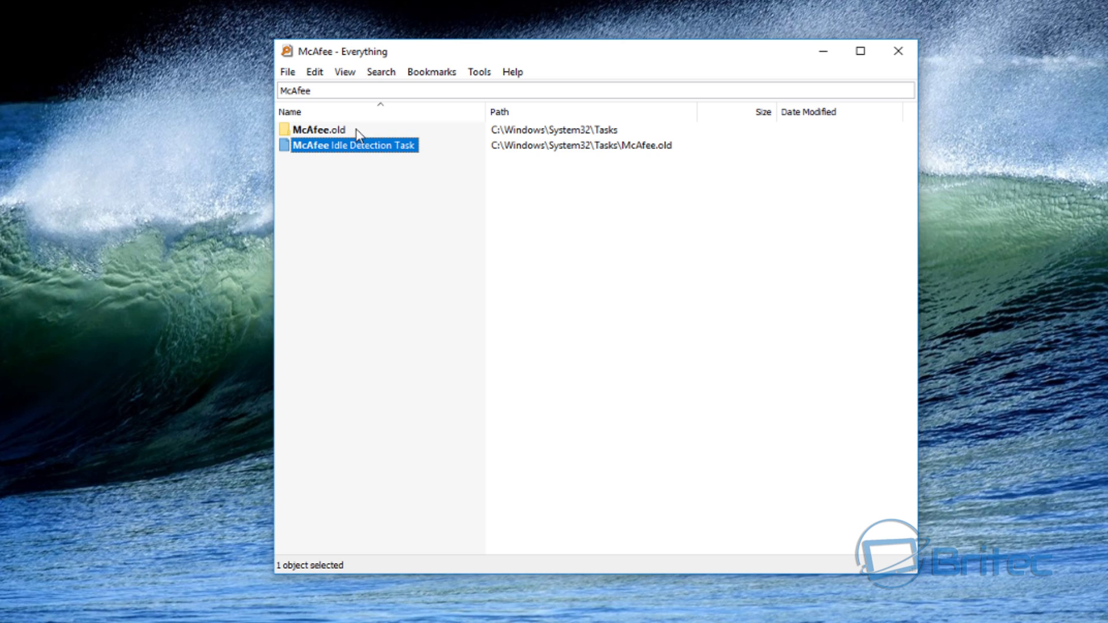
{"action": "left_click", "coordinate": [899, 51]}
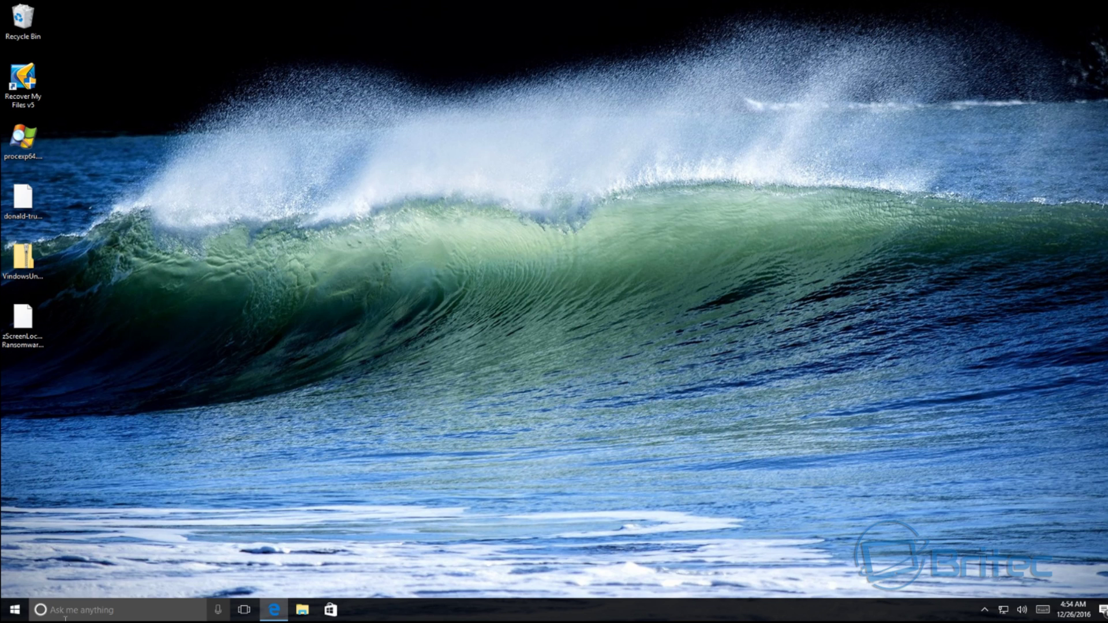
Open File Explorer and browse to the C:\Windows\System32\Tasks folder.
{"action": "left_click", "coordinate": [14, 609]}
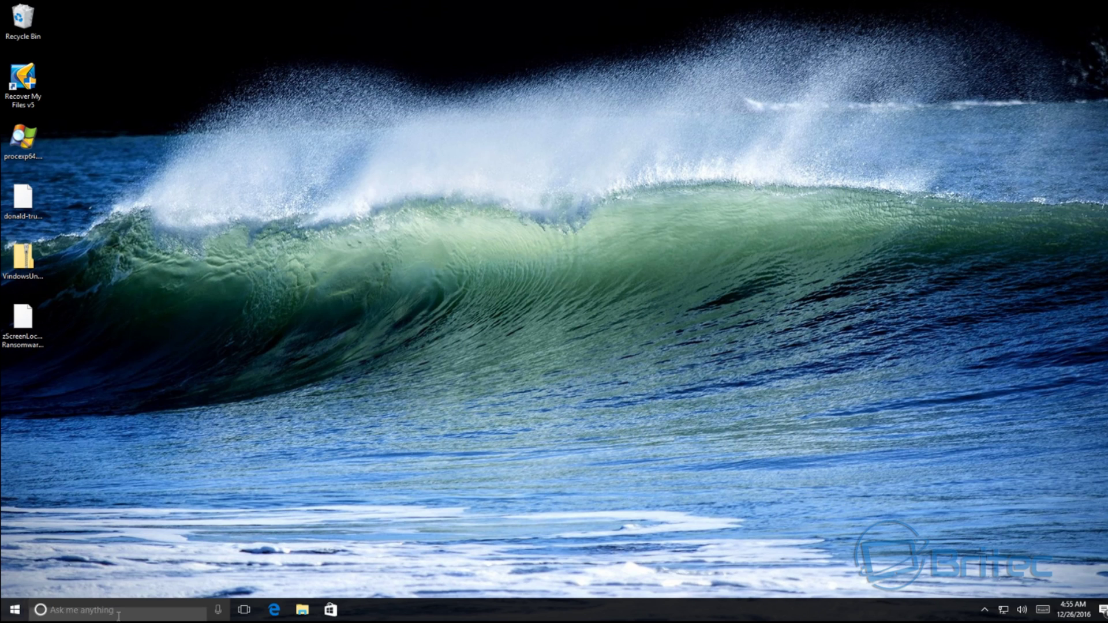
{"action": "left_click", "coordinate": [301, 615]}
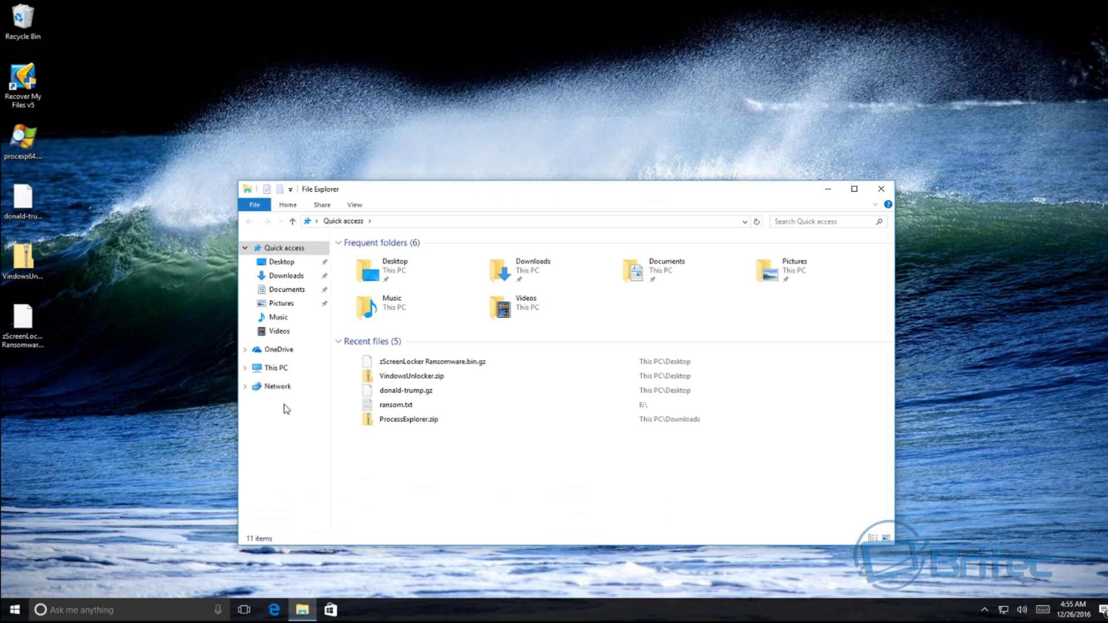
{"action": "left_click", "coordinate": [278, 370]}
{"action": "double_click", "coordinate": [560, 353]}
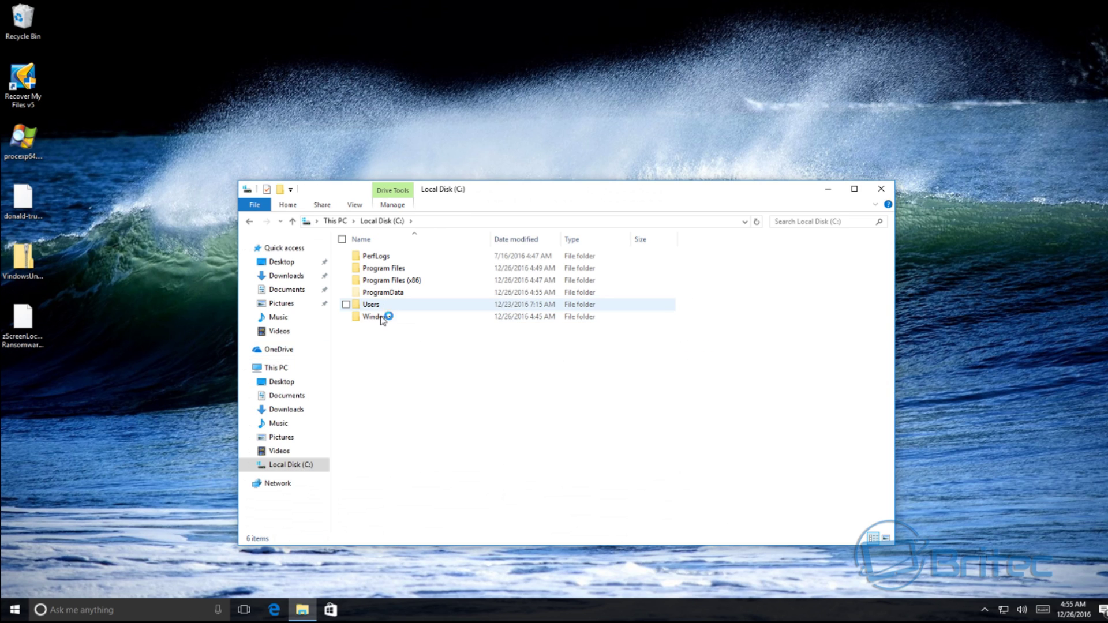
{"action": "double_click", "coordinate": [387, 317]}
{"action": "scroll", "coordinate": [426, 462], "scroll_direction": "down", "scroll_amount": 10}
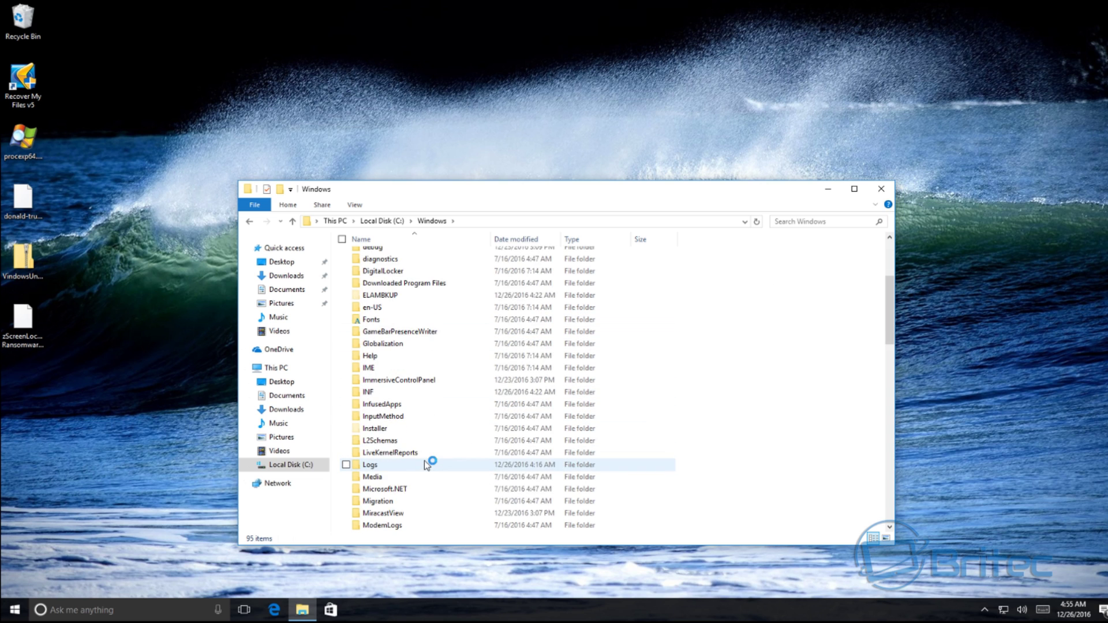
{"action": "scroll", "coordinate": [426, 465], "scroll_direction": "down", "scroll_amount": 6}
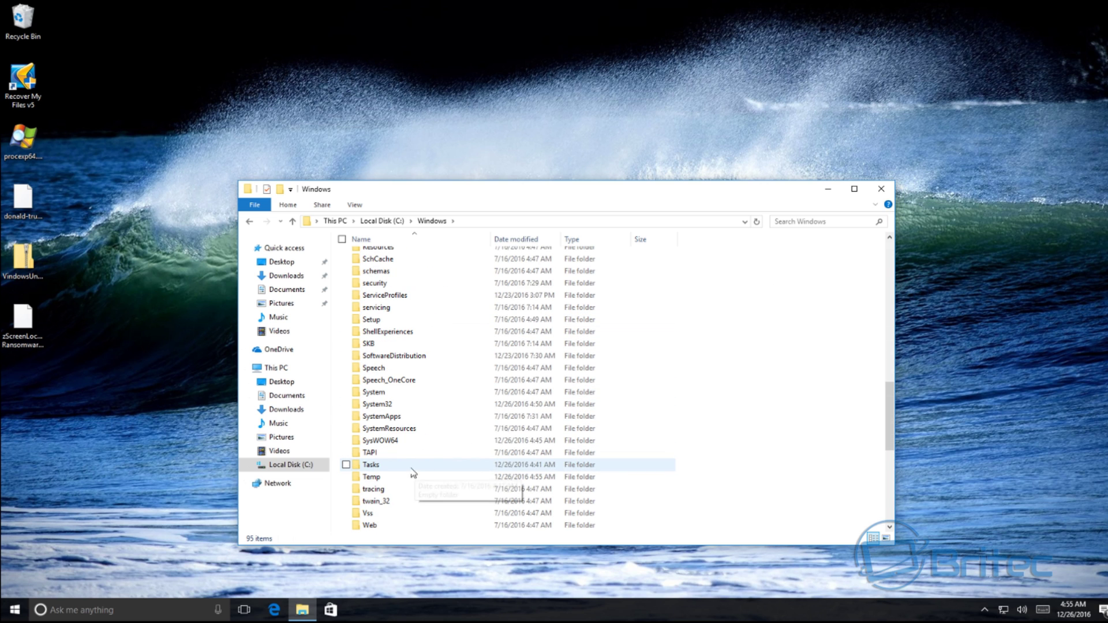
{"action": "left_click", "coordinate": [395, 406]}
{"action": "double_click", "coordinate": [395, 407]}
{"action": "scroll", "coordinate": [397, 427], "scroll_direction": "down", "scroll_amount": 10}
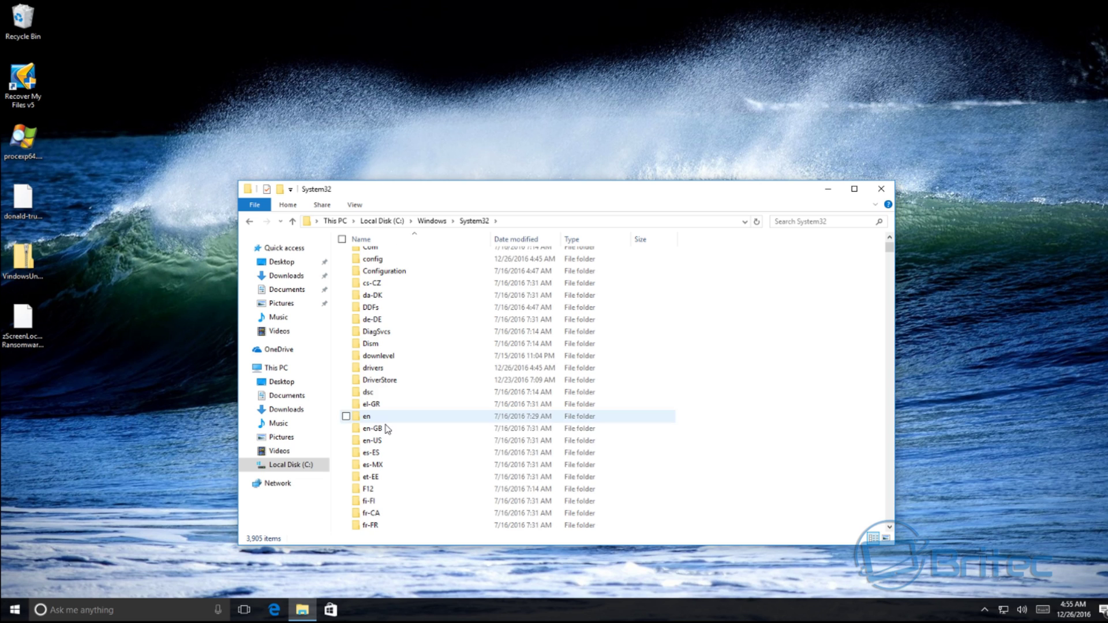
{"action": "scroll", "coordinate": [393, 454], "scroll_direction": "down", "scroll_amount": 11}
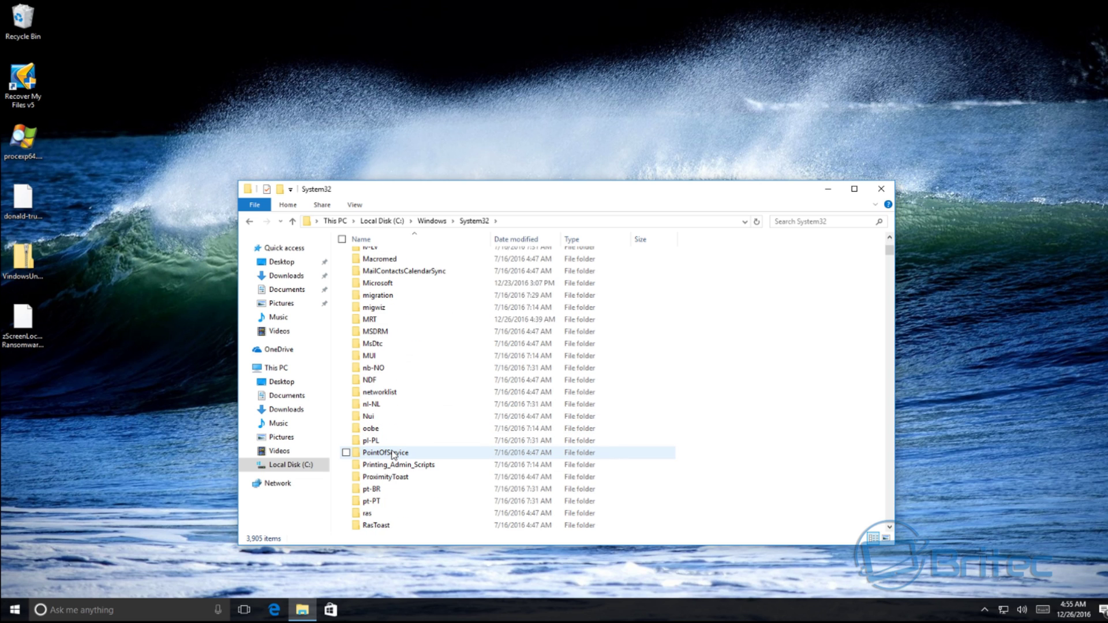
{"action": "scroll", "coordinate": [393, 454], "scroll_direction": "down", "scroll_amount": 2}
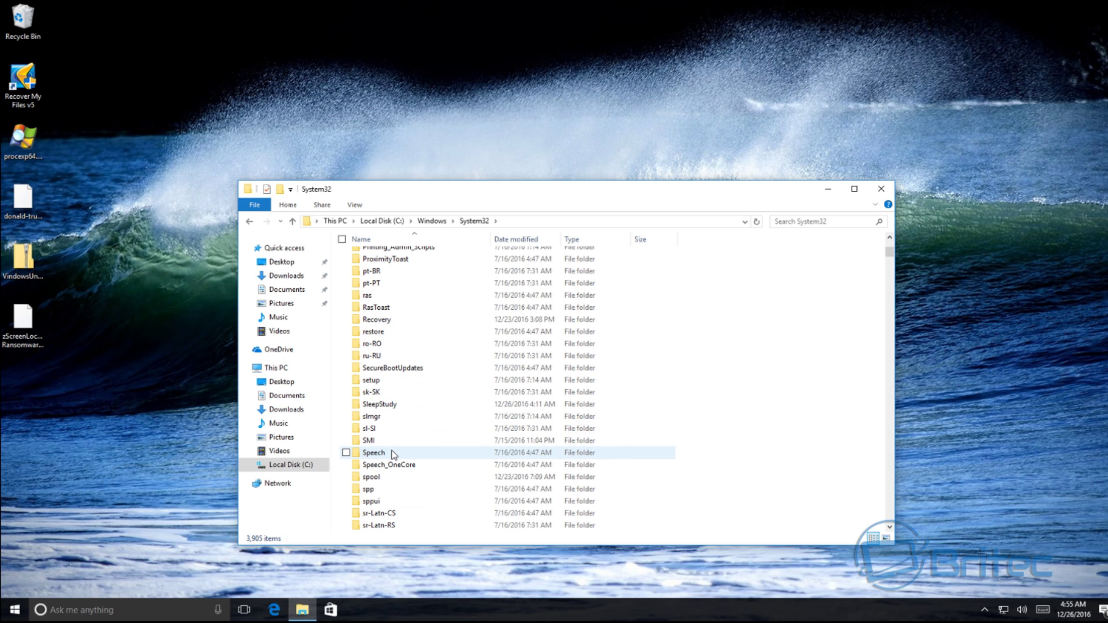
{"action": "scroll", "coordinate": [393, 454], "scroll_direction": "down", "scroll_amount": 5}
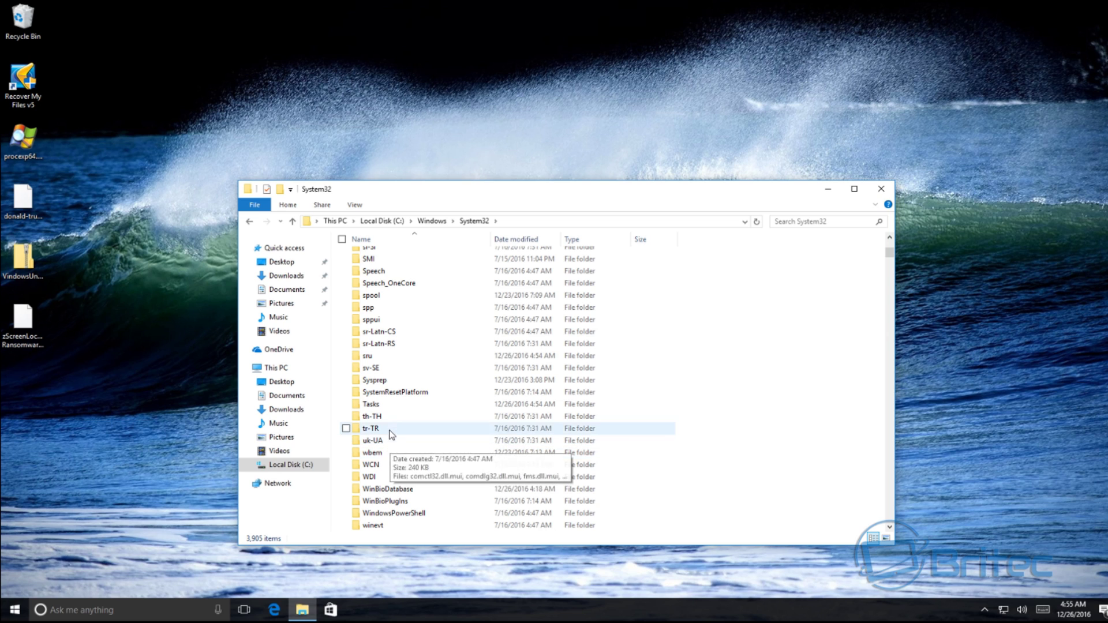
{"action": "double_click", "coordinate": [385, 406]}
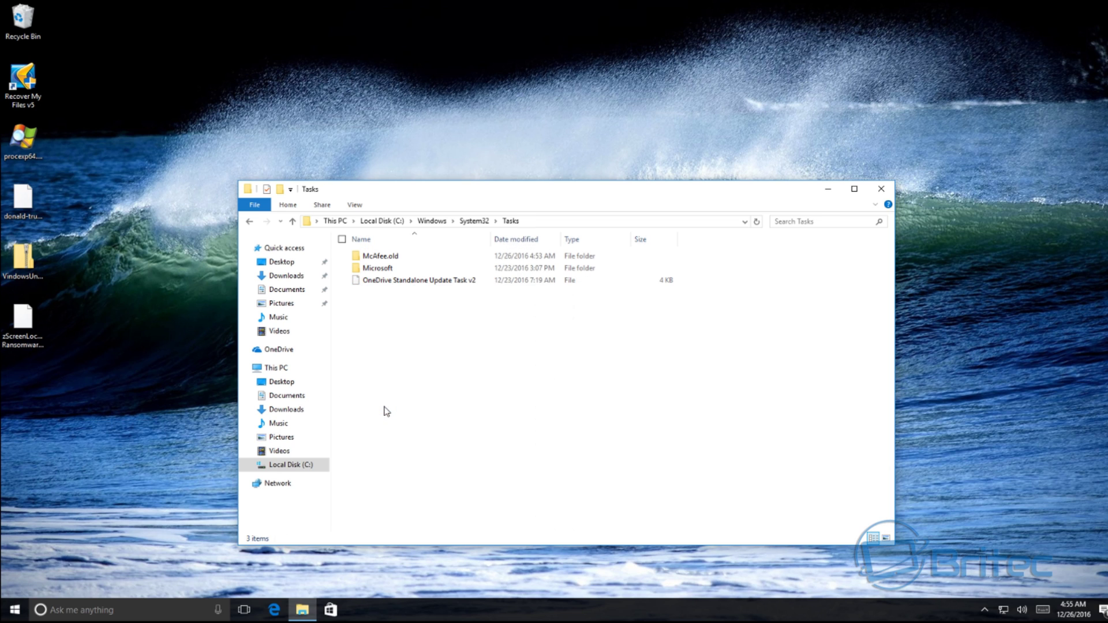
Delete the McAfee.old folder with administrator permission, then close File Explorer.
{"action": "left_click", "coordinate": [391, 257]}
{"action": "right_click", "coordinate": [391, 260]}
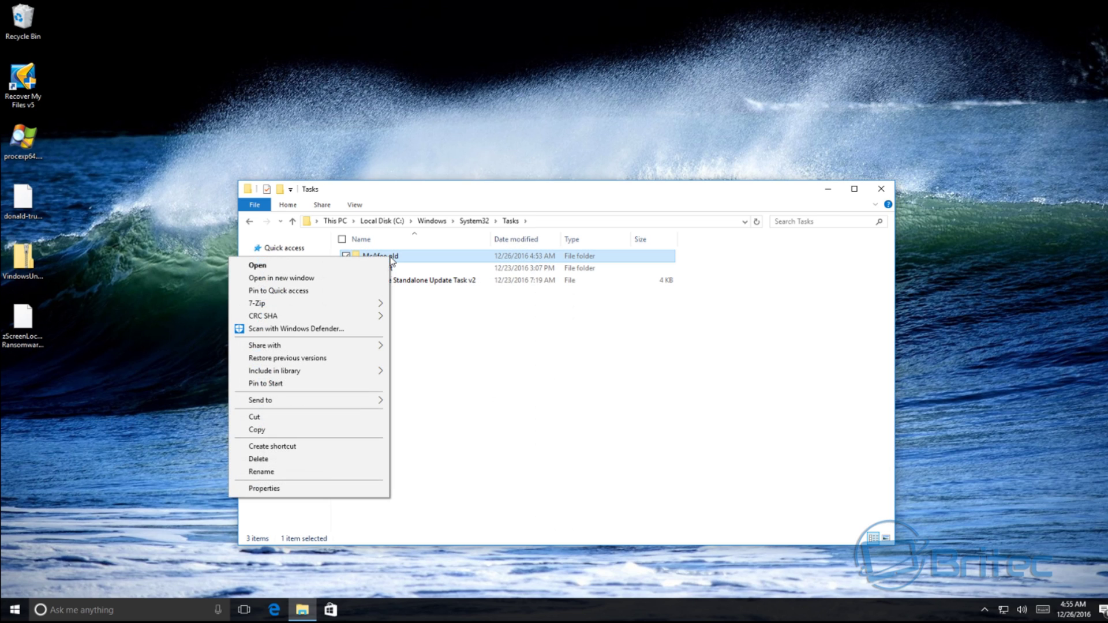
{"action": "left_click", "coordinate": [330, 460]}
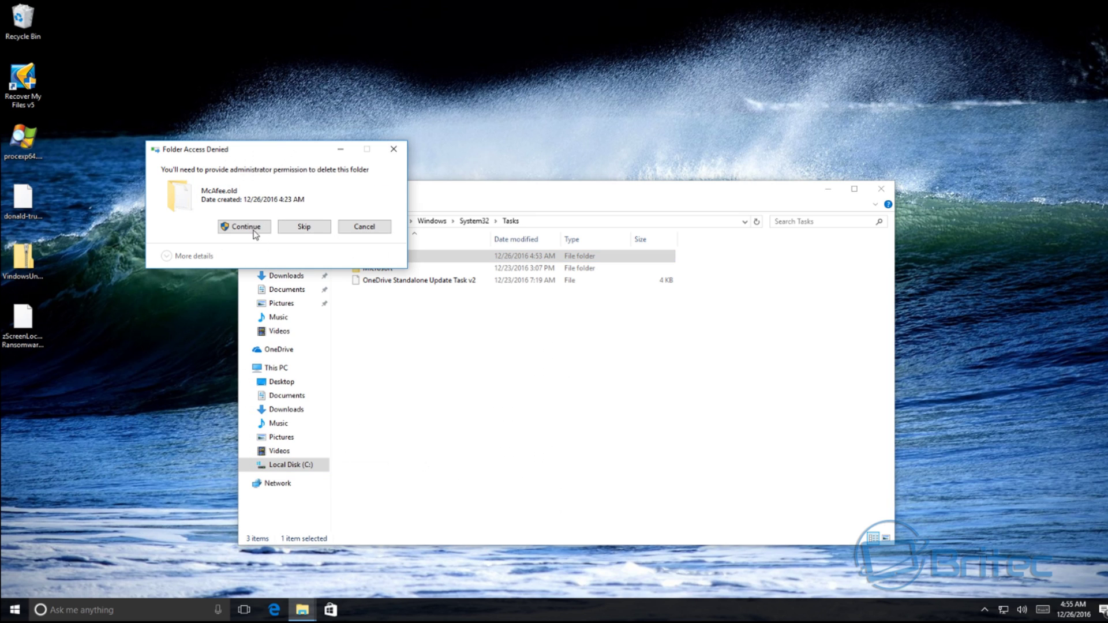
{"action": "left_click", "coordinate": [252, 230]}
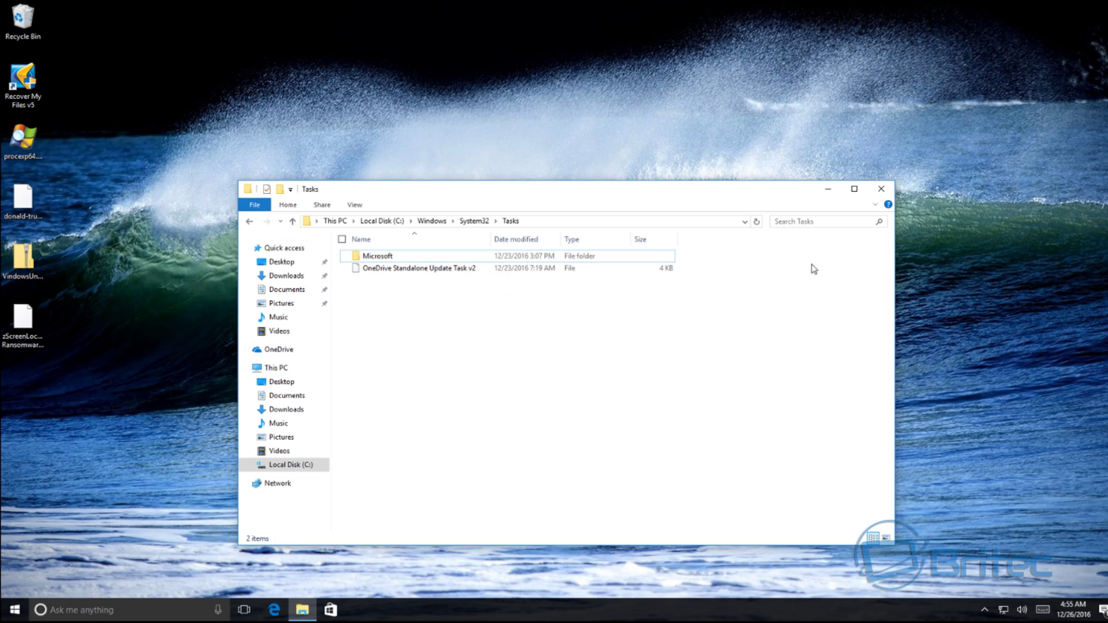
{"action": "left_click", "coordinate": [882, 191]}
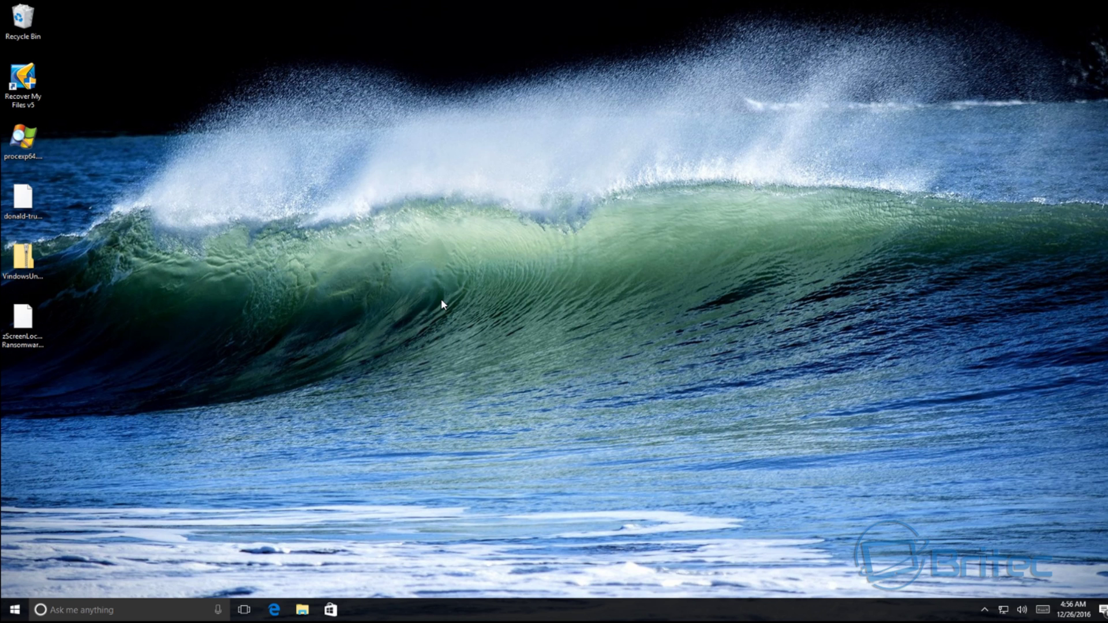
Search 'revouninstaller' in Edge, open the Revo Uninstaller Free download page, then close the browser.
{"action": "left_click", "coordinate": [275, 616]}
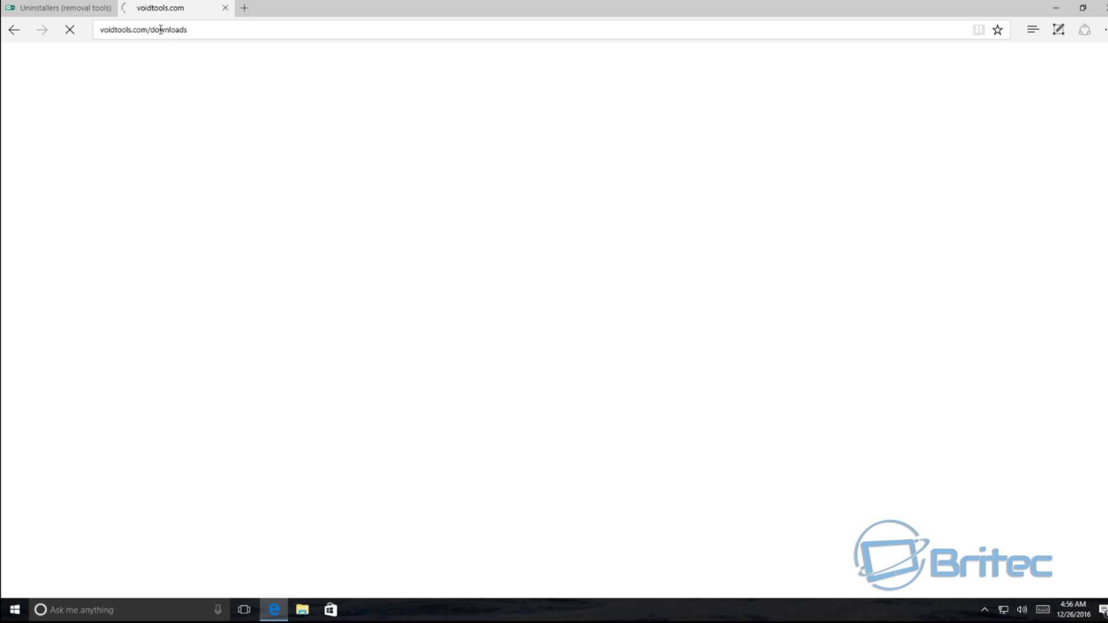
{"action": "left_click", "coordinate": [160, 29]}
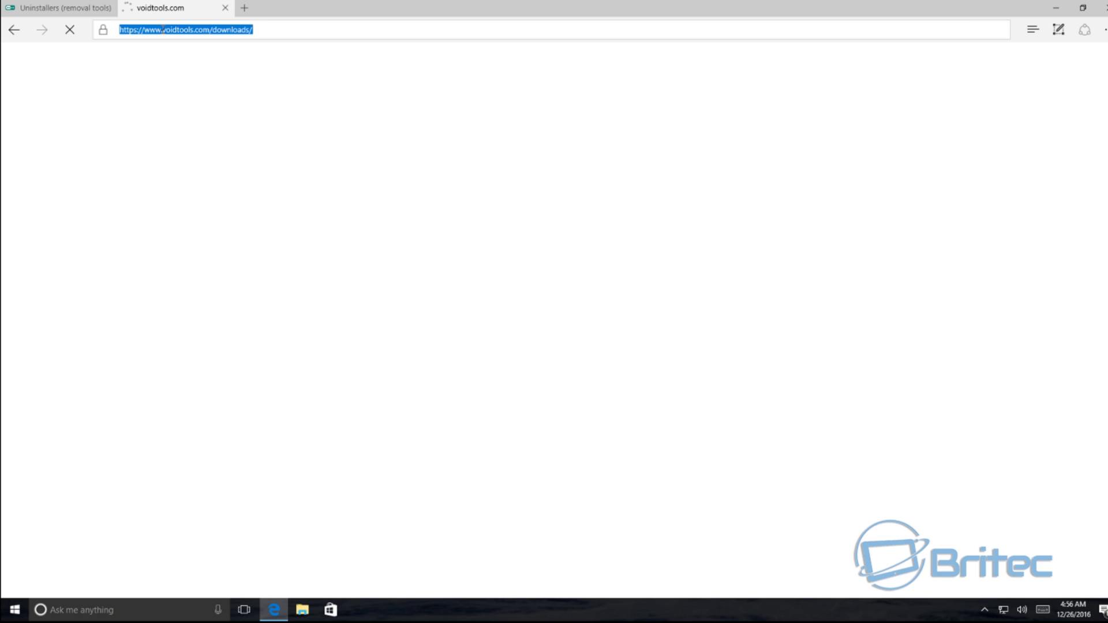
{"action": "type", "text": "re"}
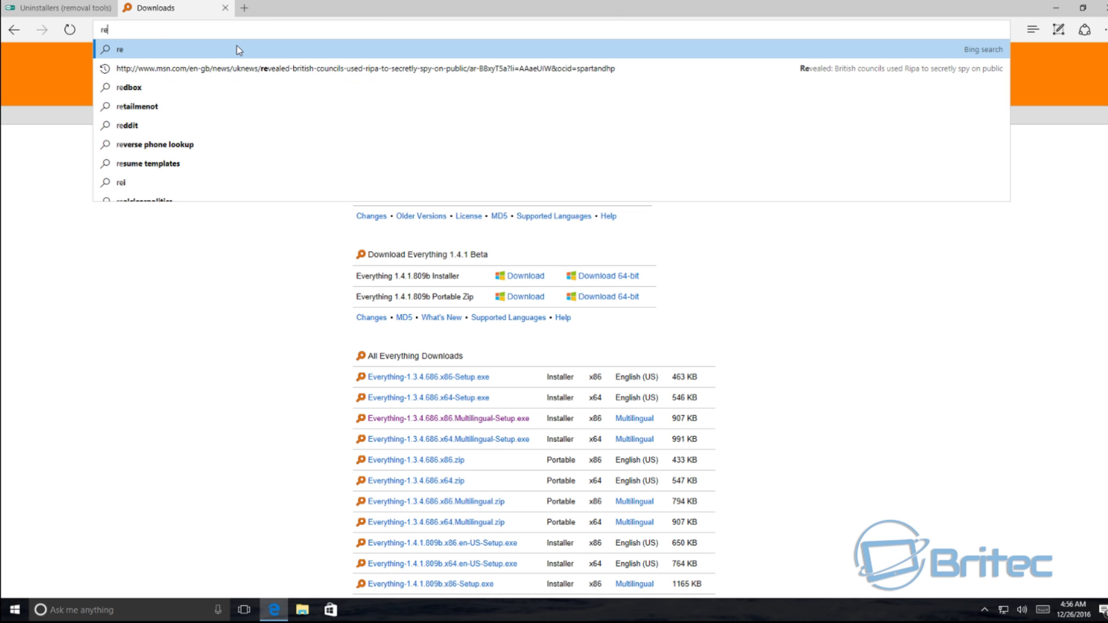
{"action": "type", "text": "vounin"}
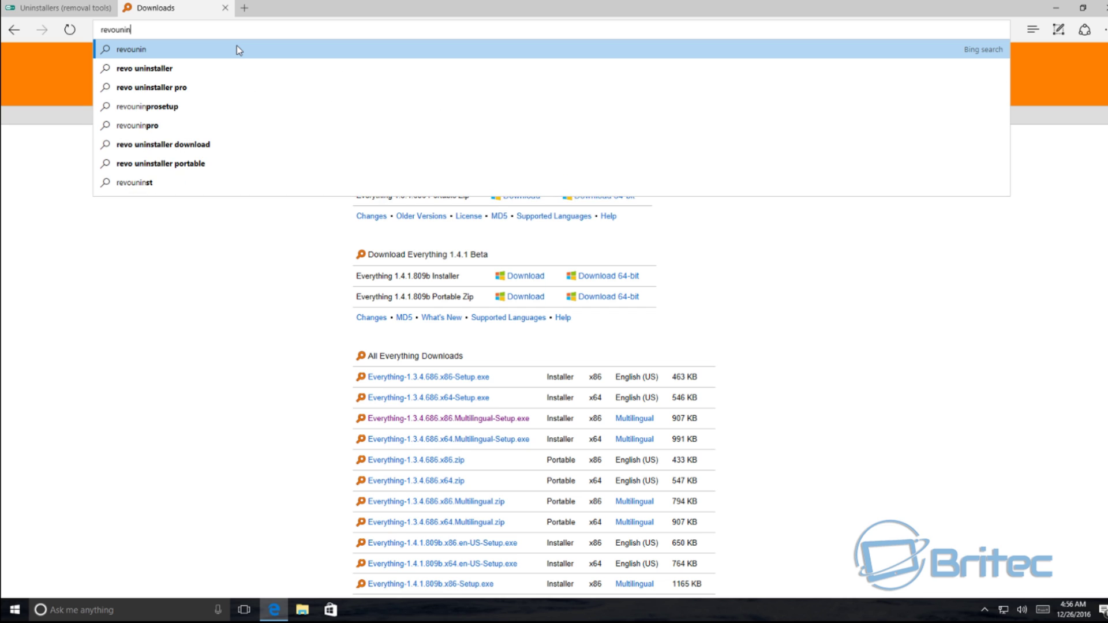
{"action": "type", "text": "staller"}
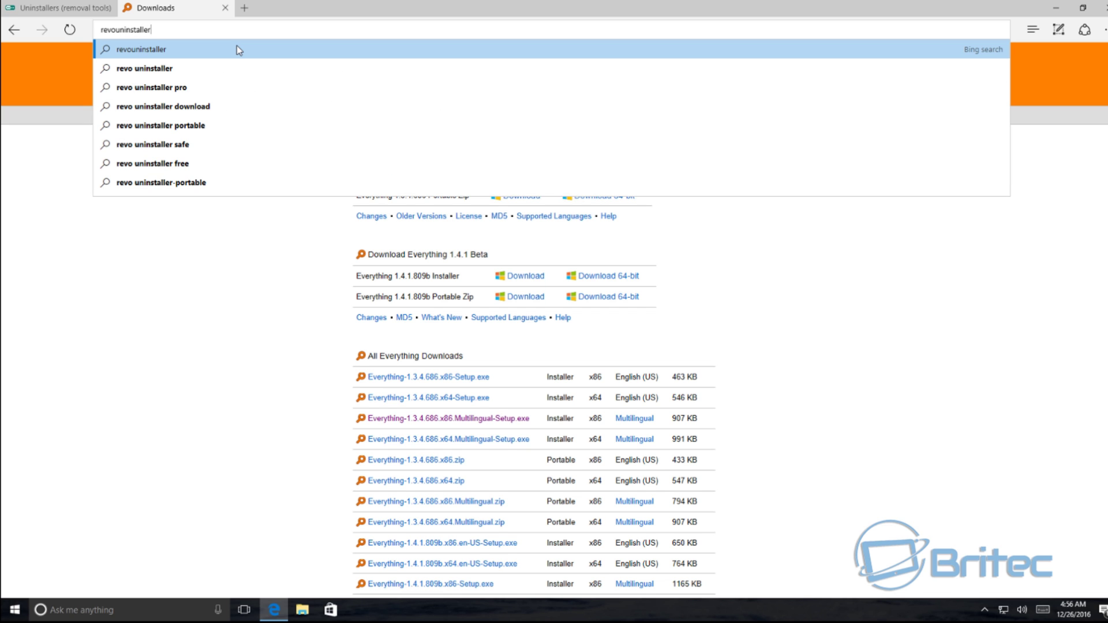
{"action": "key", "text": "Return"}
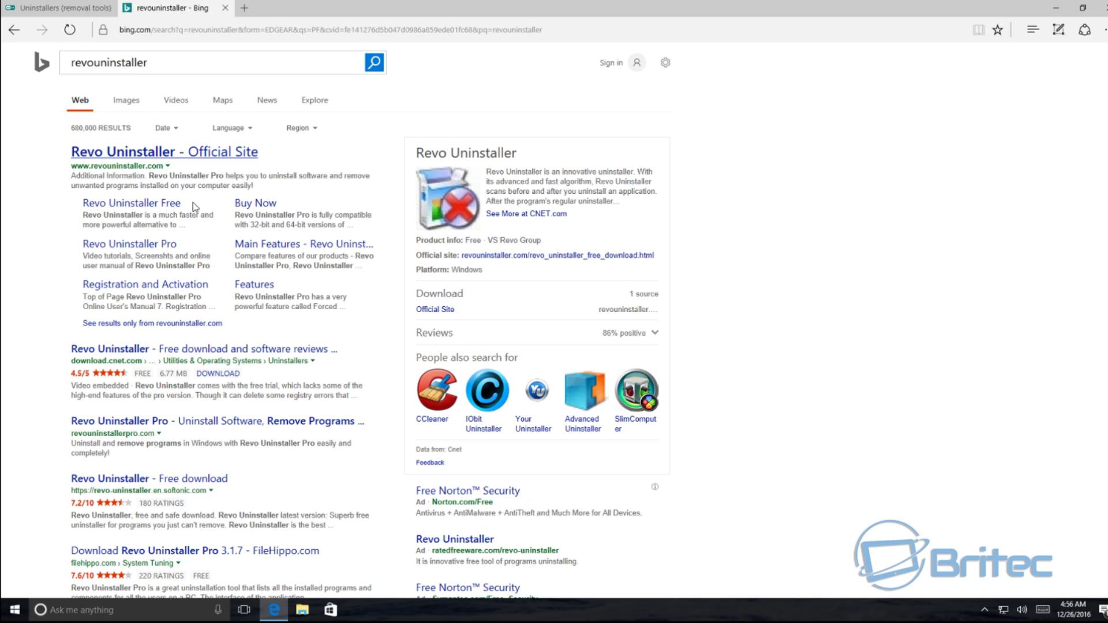
{"action": "left_click", "coordinate": [145, 212]}
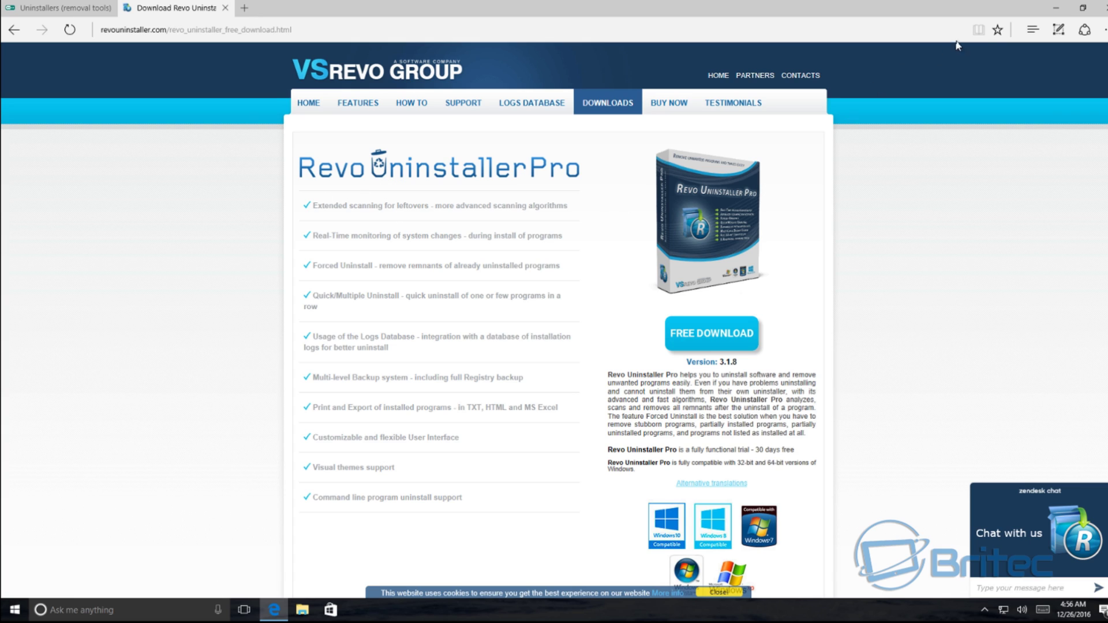
{"action": "left_click", "coordinate": [1101, 7]}
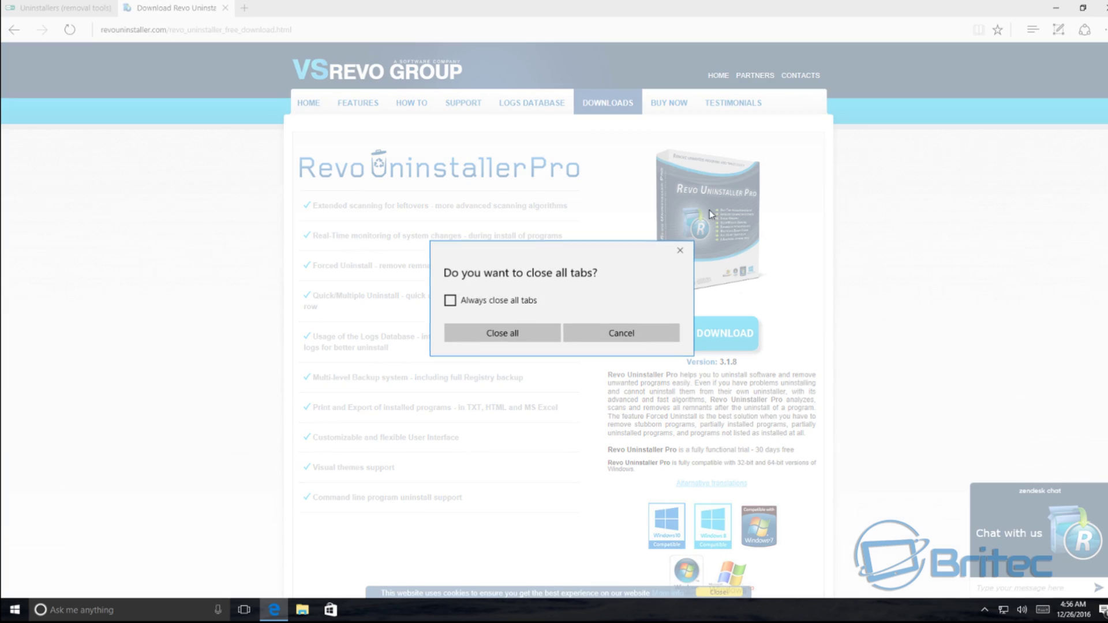
Confirm Close all in the close-all-tabs prompt so Edge shuts down.
{"action": "left_click", "coordinate": [501, 334]}
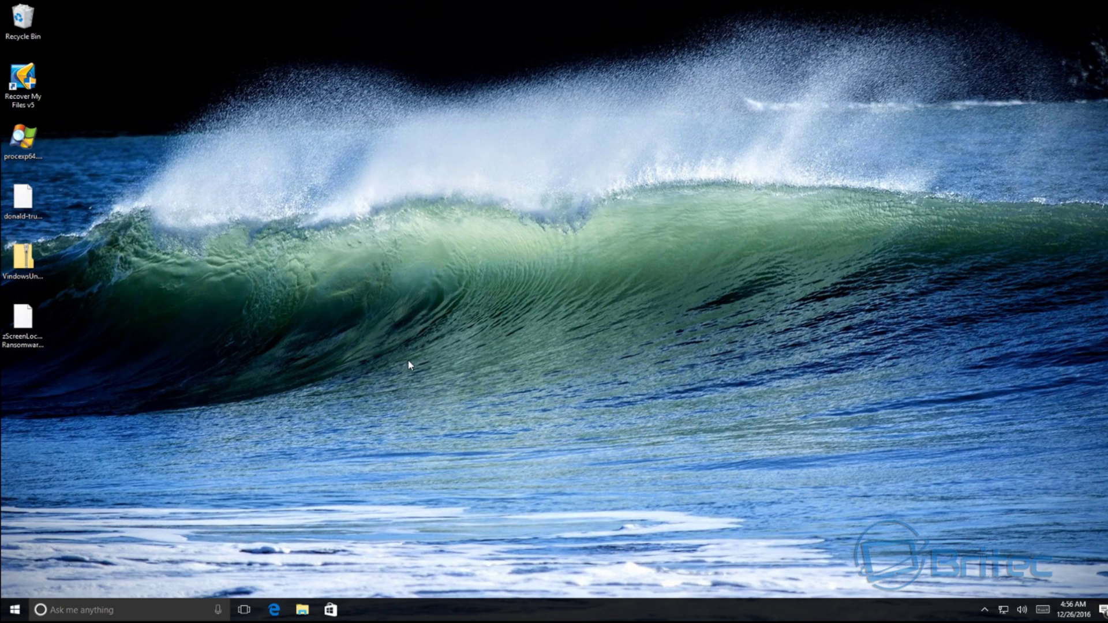